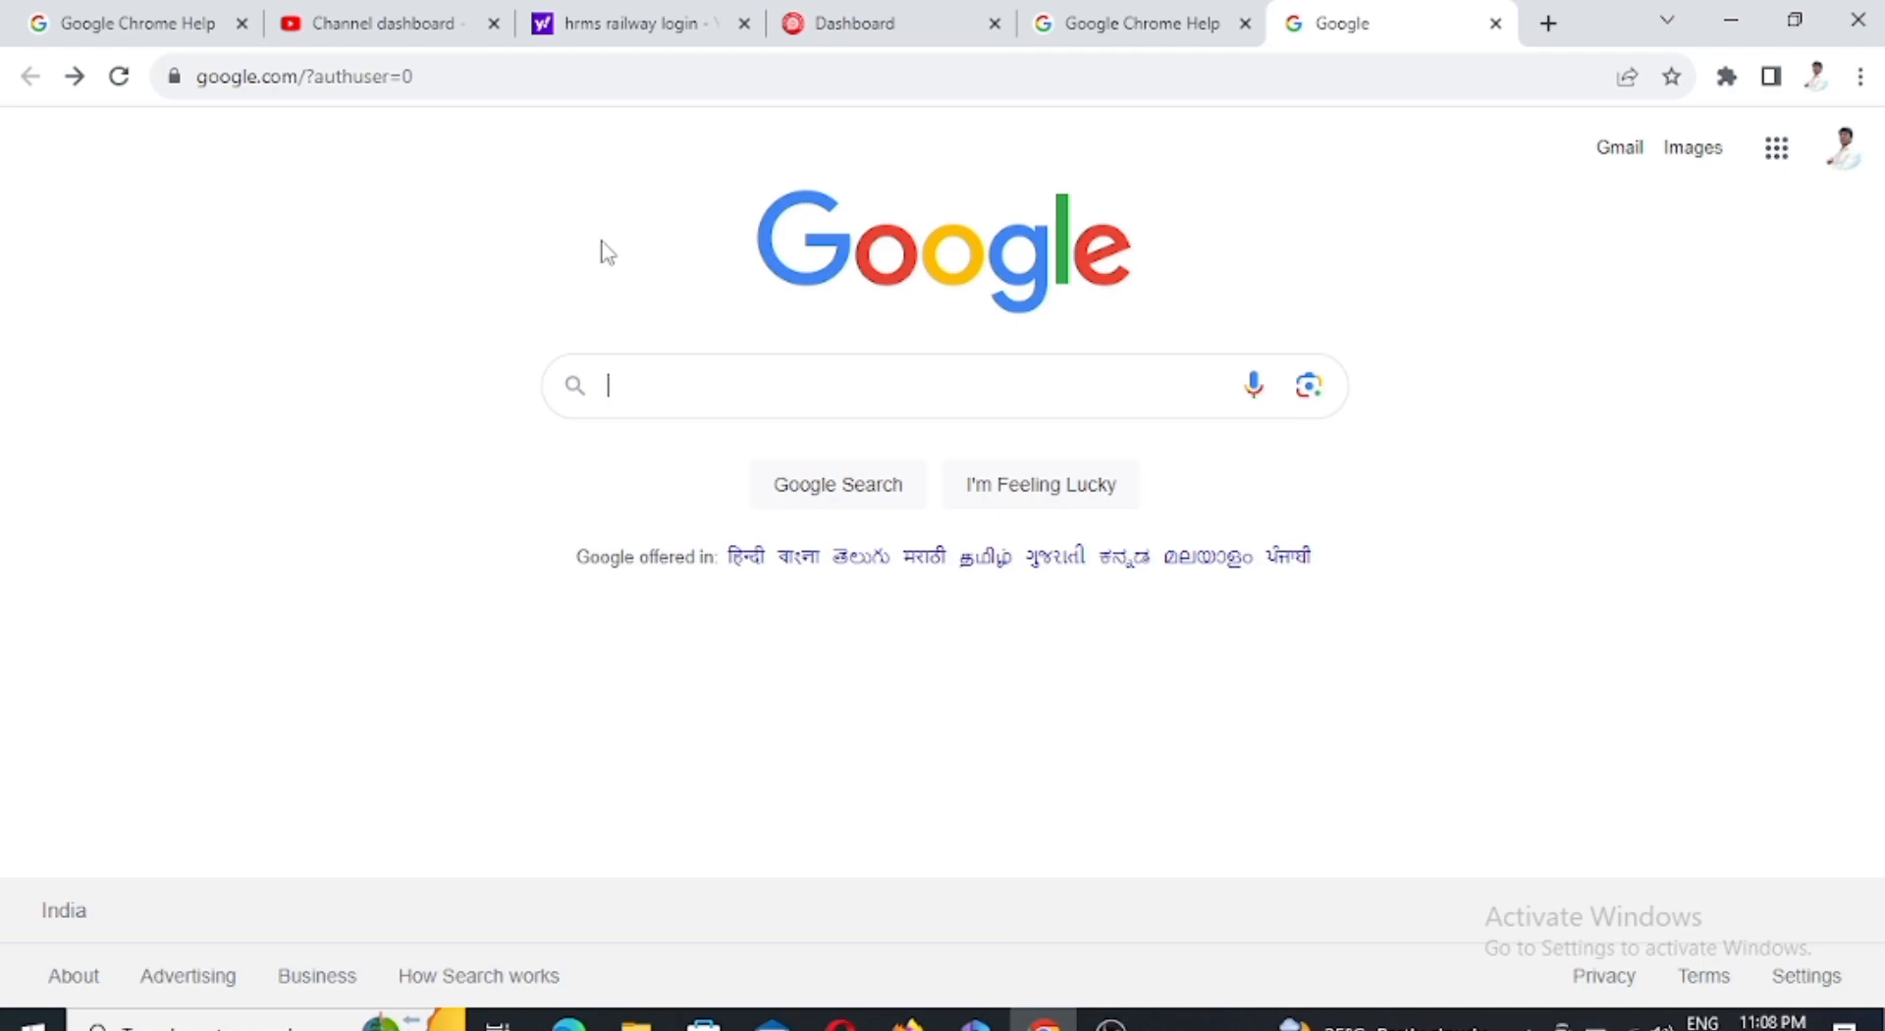
# Search Google for "hrms railway" to find the Indian Railways HRMS login page.
pyautogui.click(687, 382)
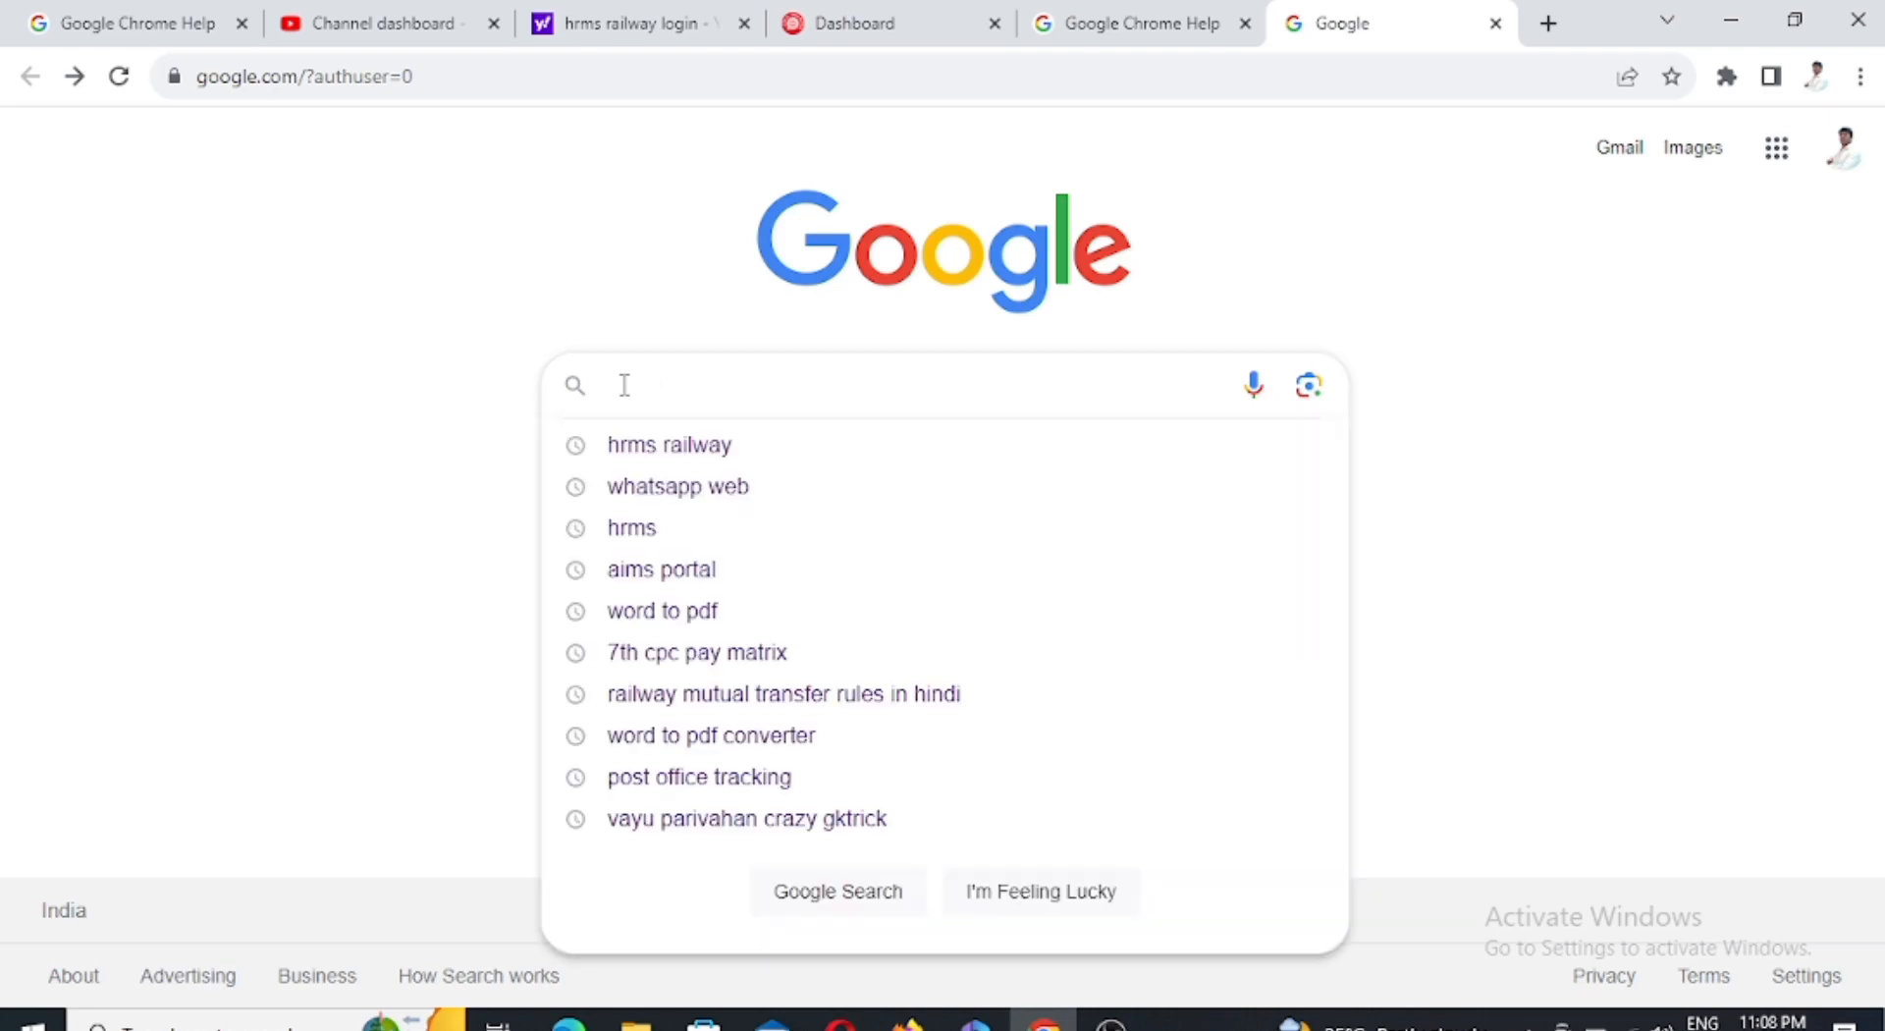
pyautogui.click(643, 448)
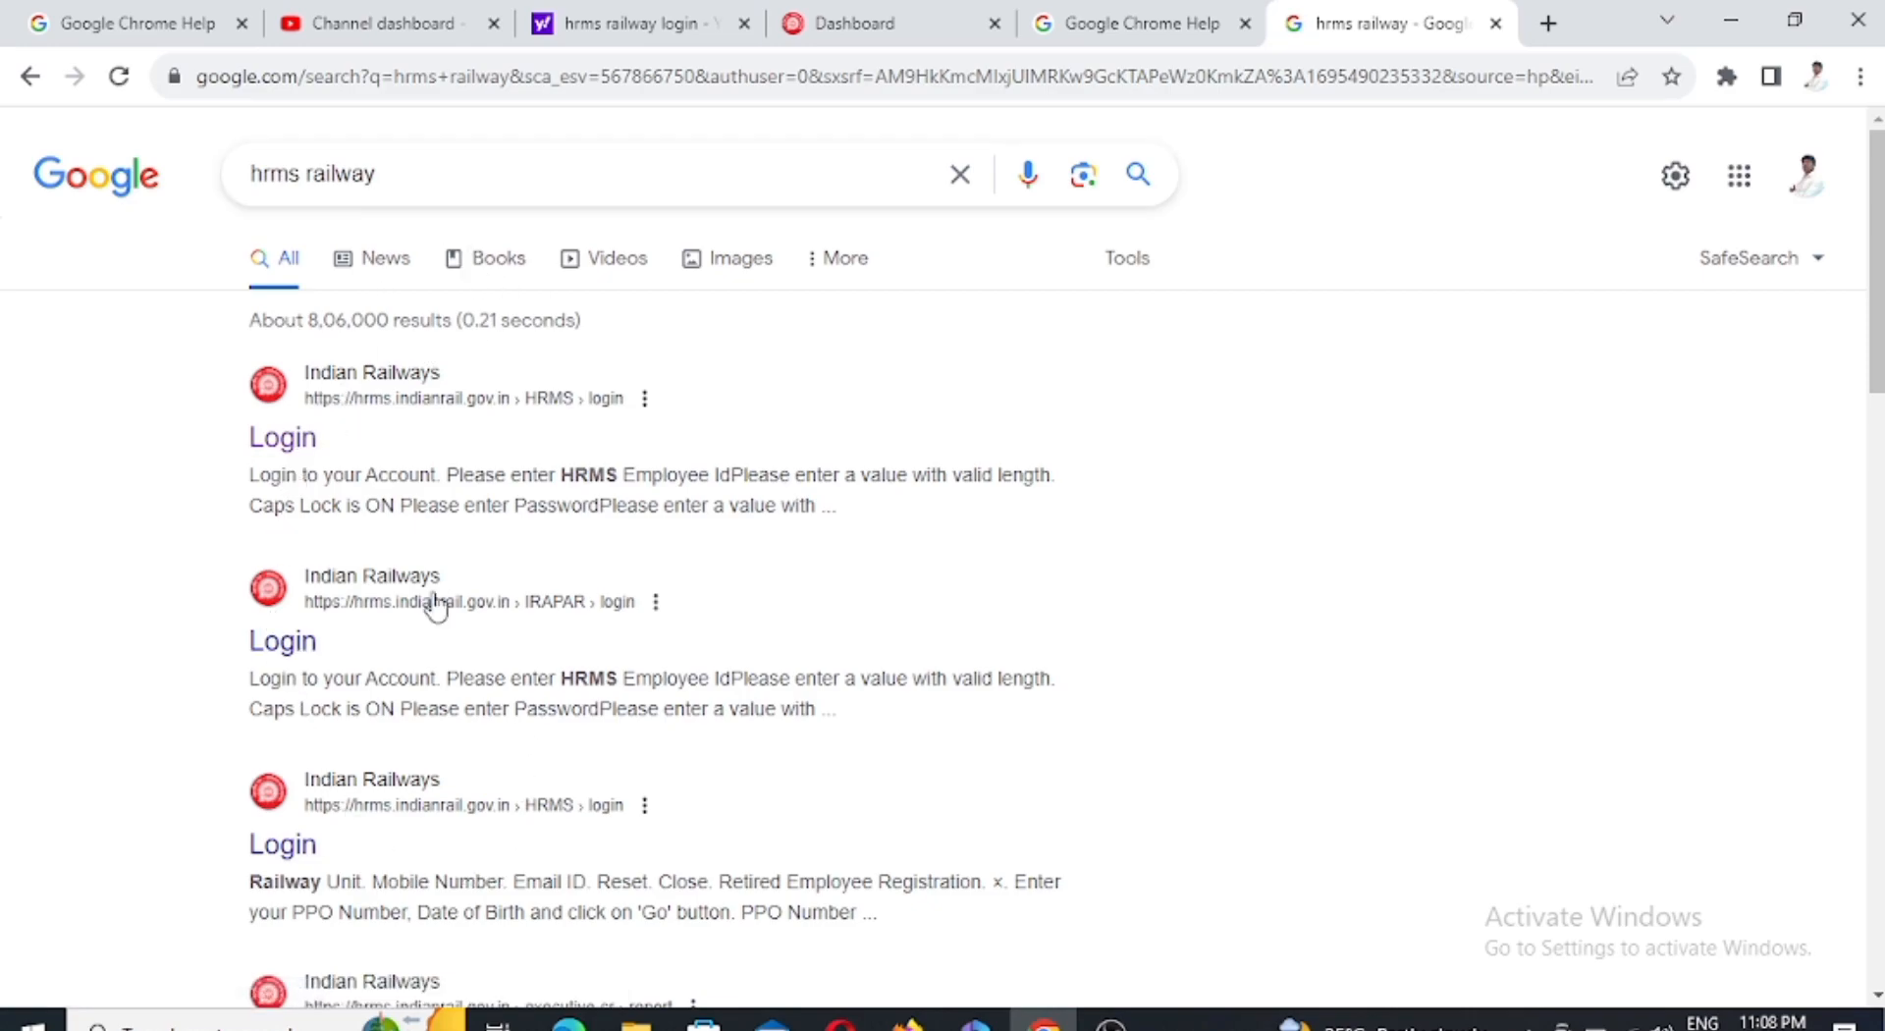
pyautogui.click(327, 381)
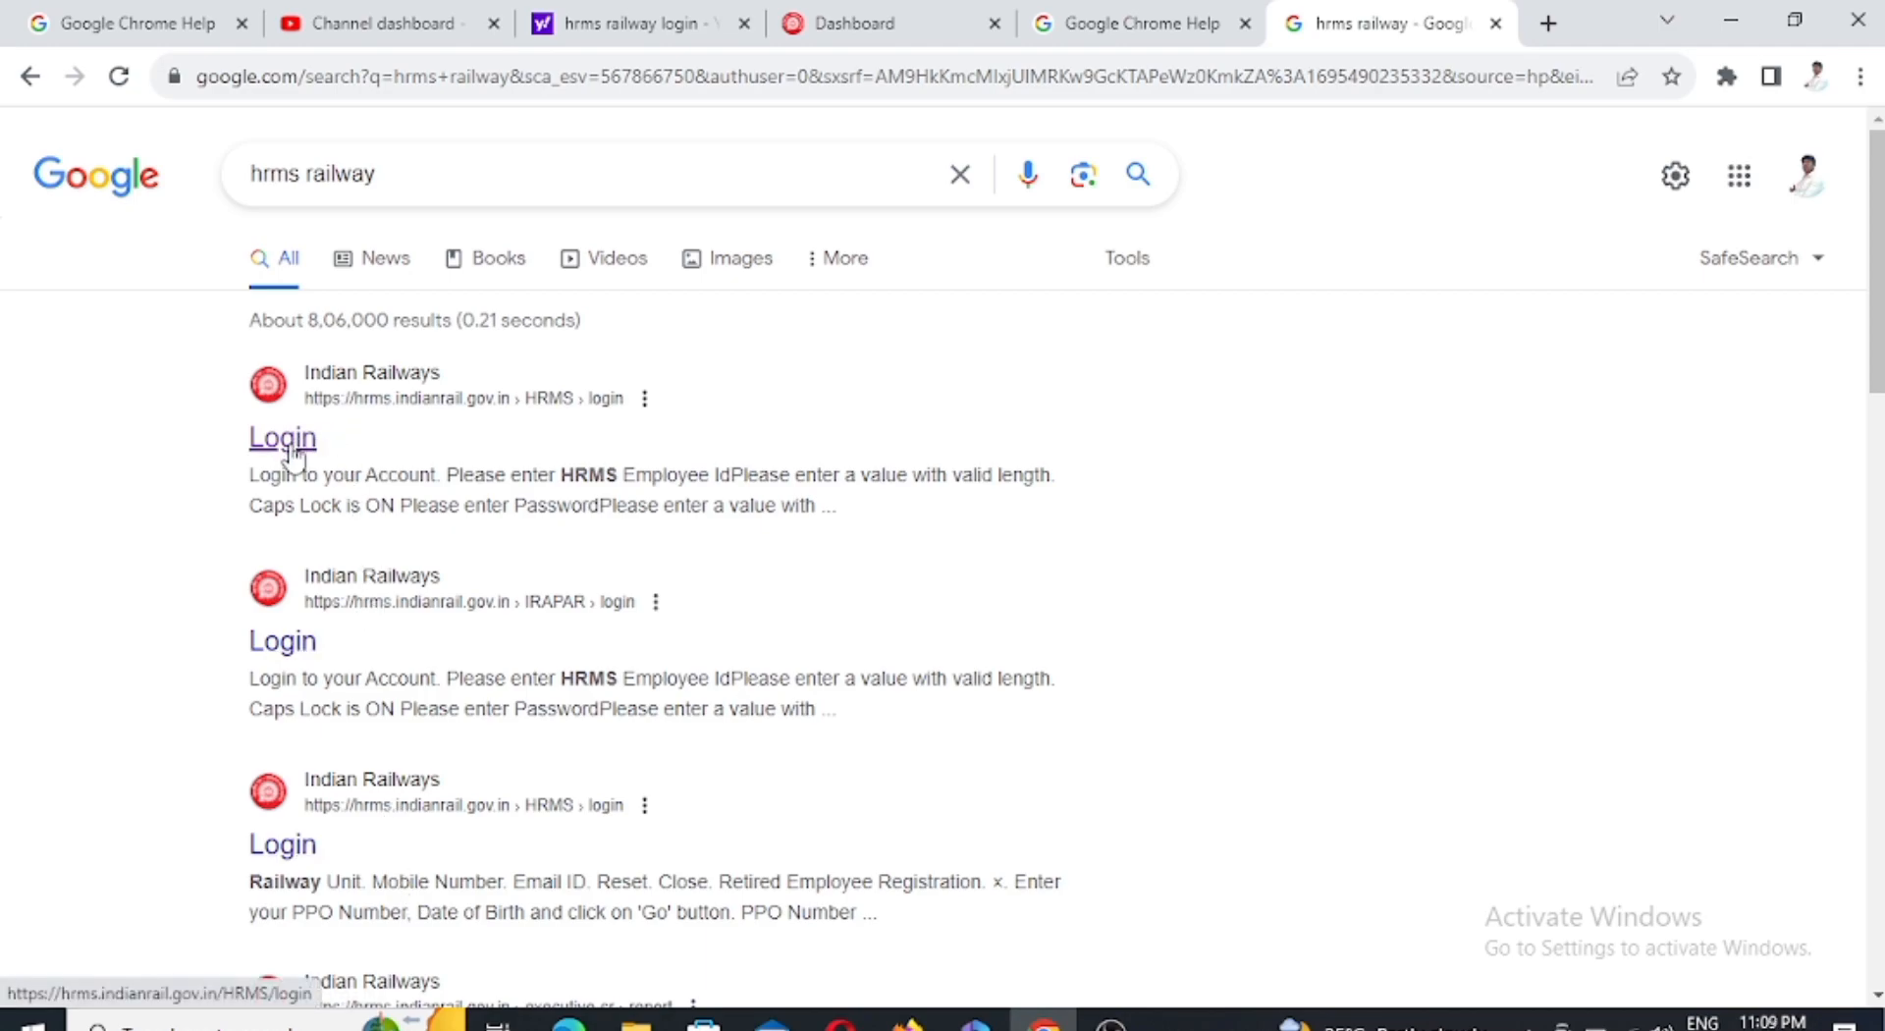
# Switch to the already open IR-HRMS dashboard and open its Leave Management page.
pyautogui.click(973, 25)
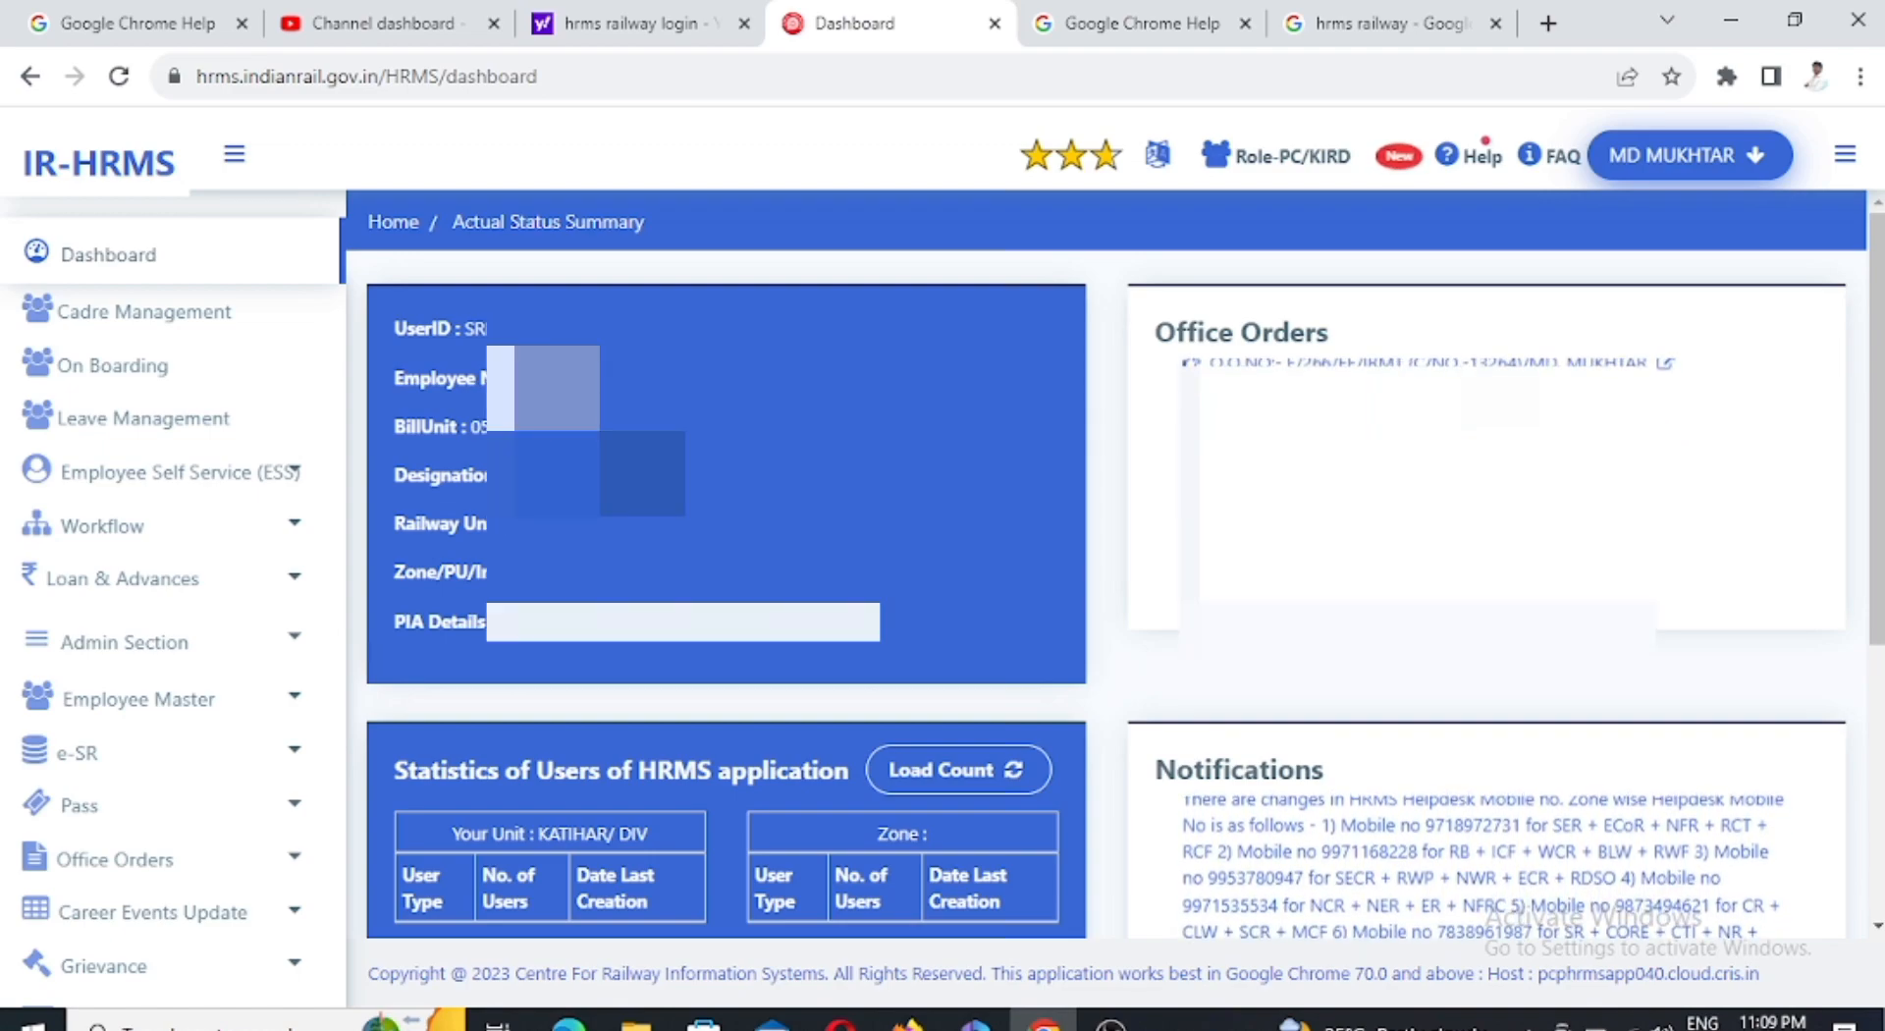
pyautogui.click(111, 439)
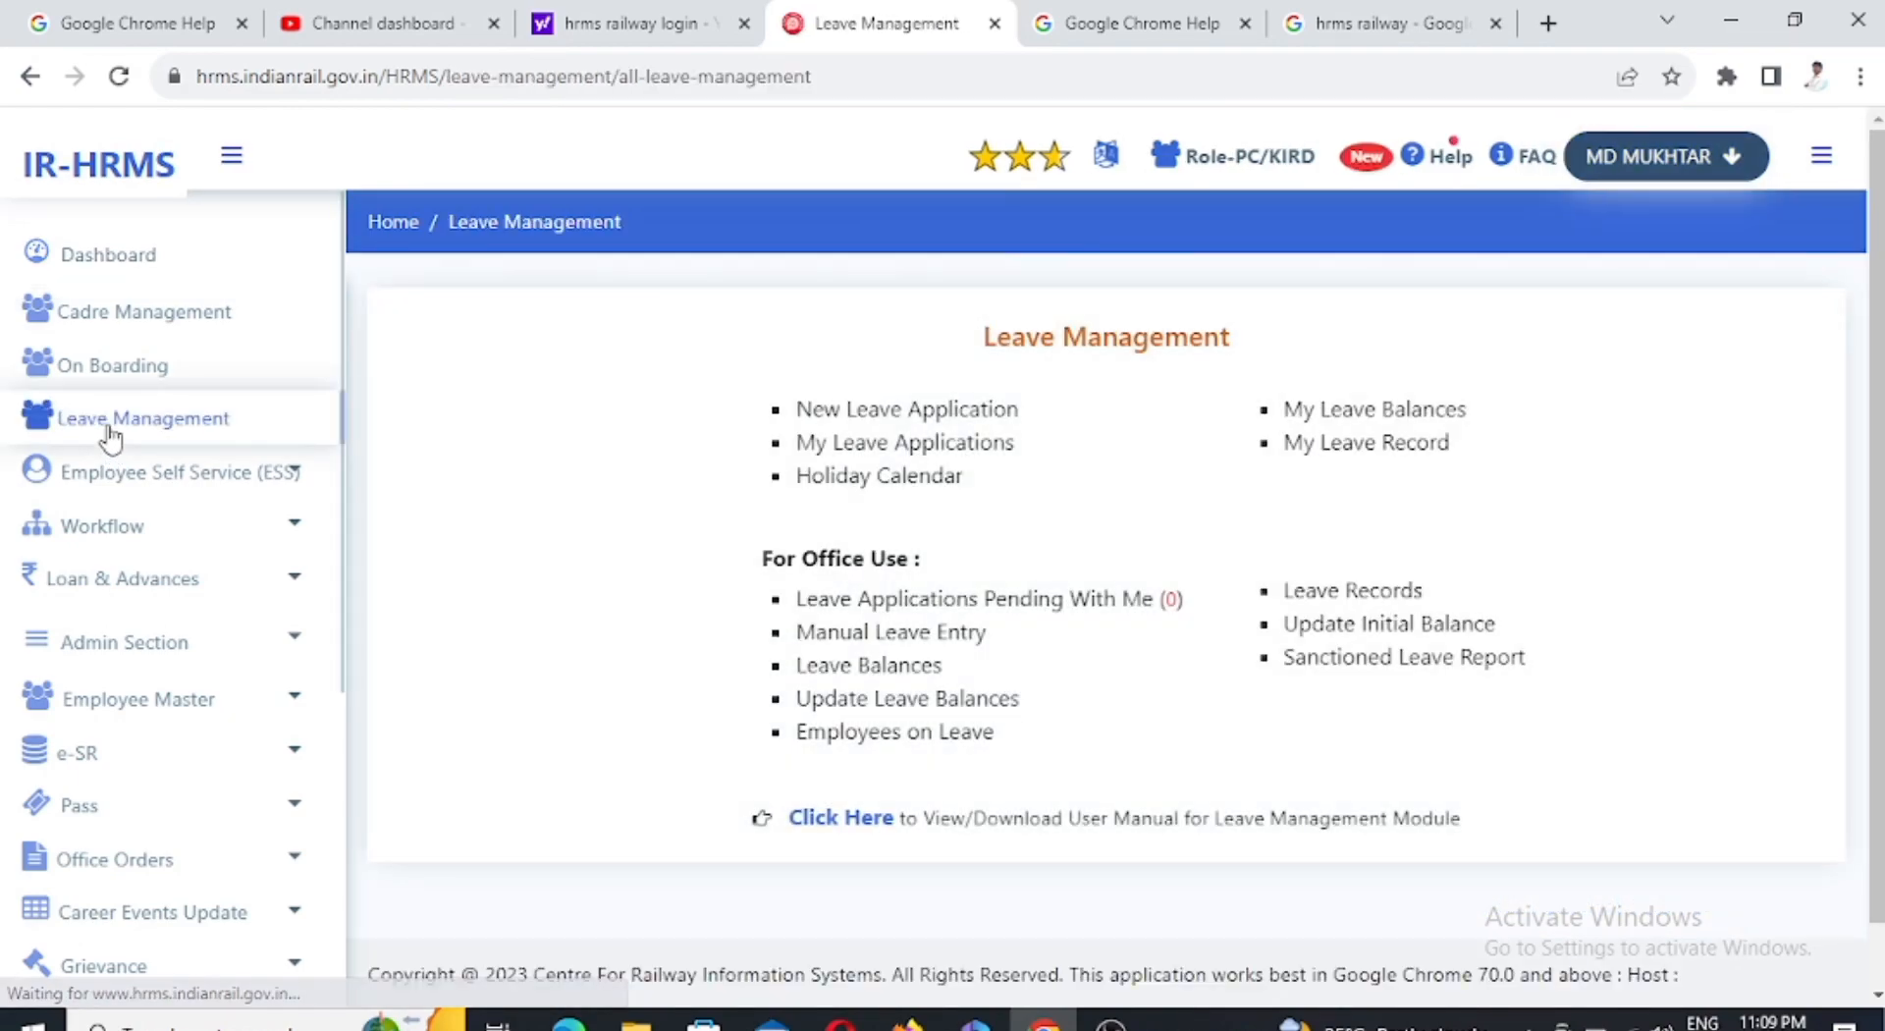
pyautogui.moveTo(962, 332); pyautogui.dragTo(1260, 334)
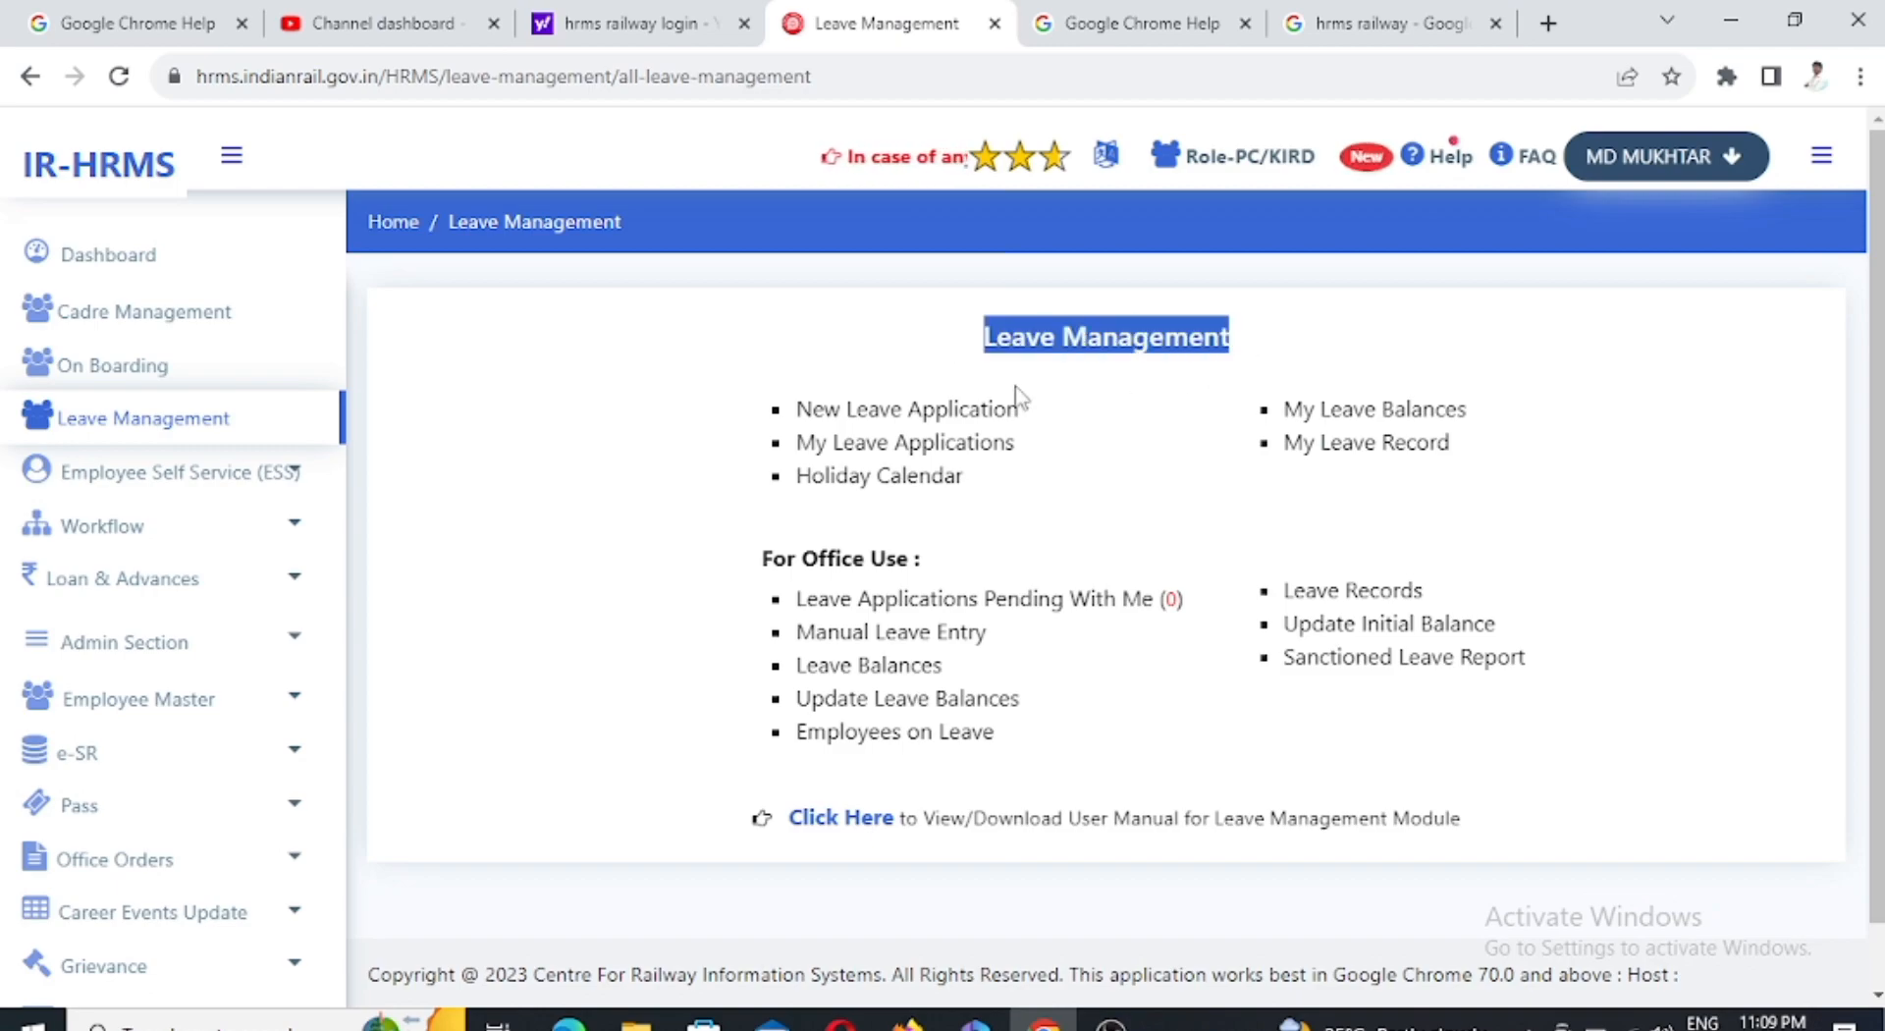
# Examine the employee leave options and the For Office Use options on the Leave Management page.
pyautogui.click(775, 387)
pyautogui.moveTo(776, 388); pyautogui.dragTo(1468, 493)
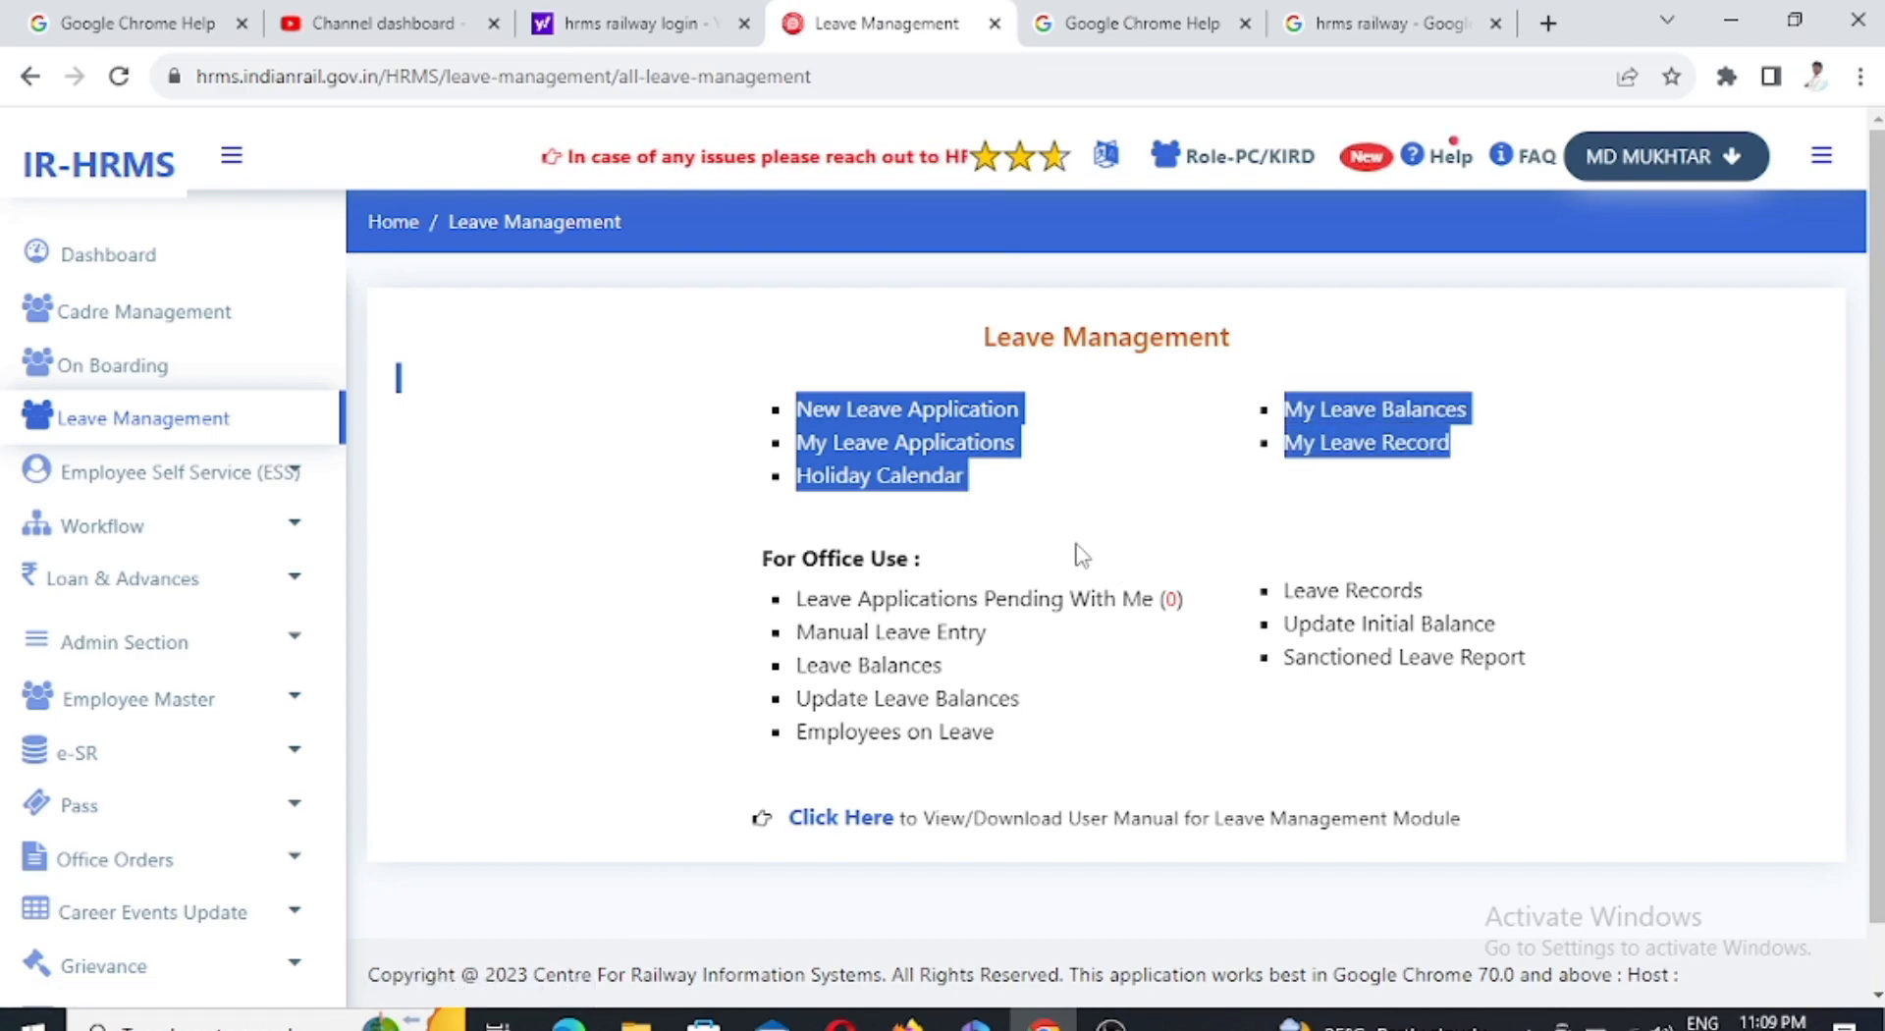
pyautogui.moveTo(762, 557); pyautogui.dragTo(923, 559)
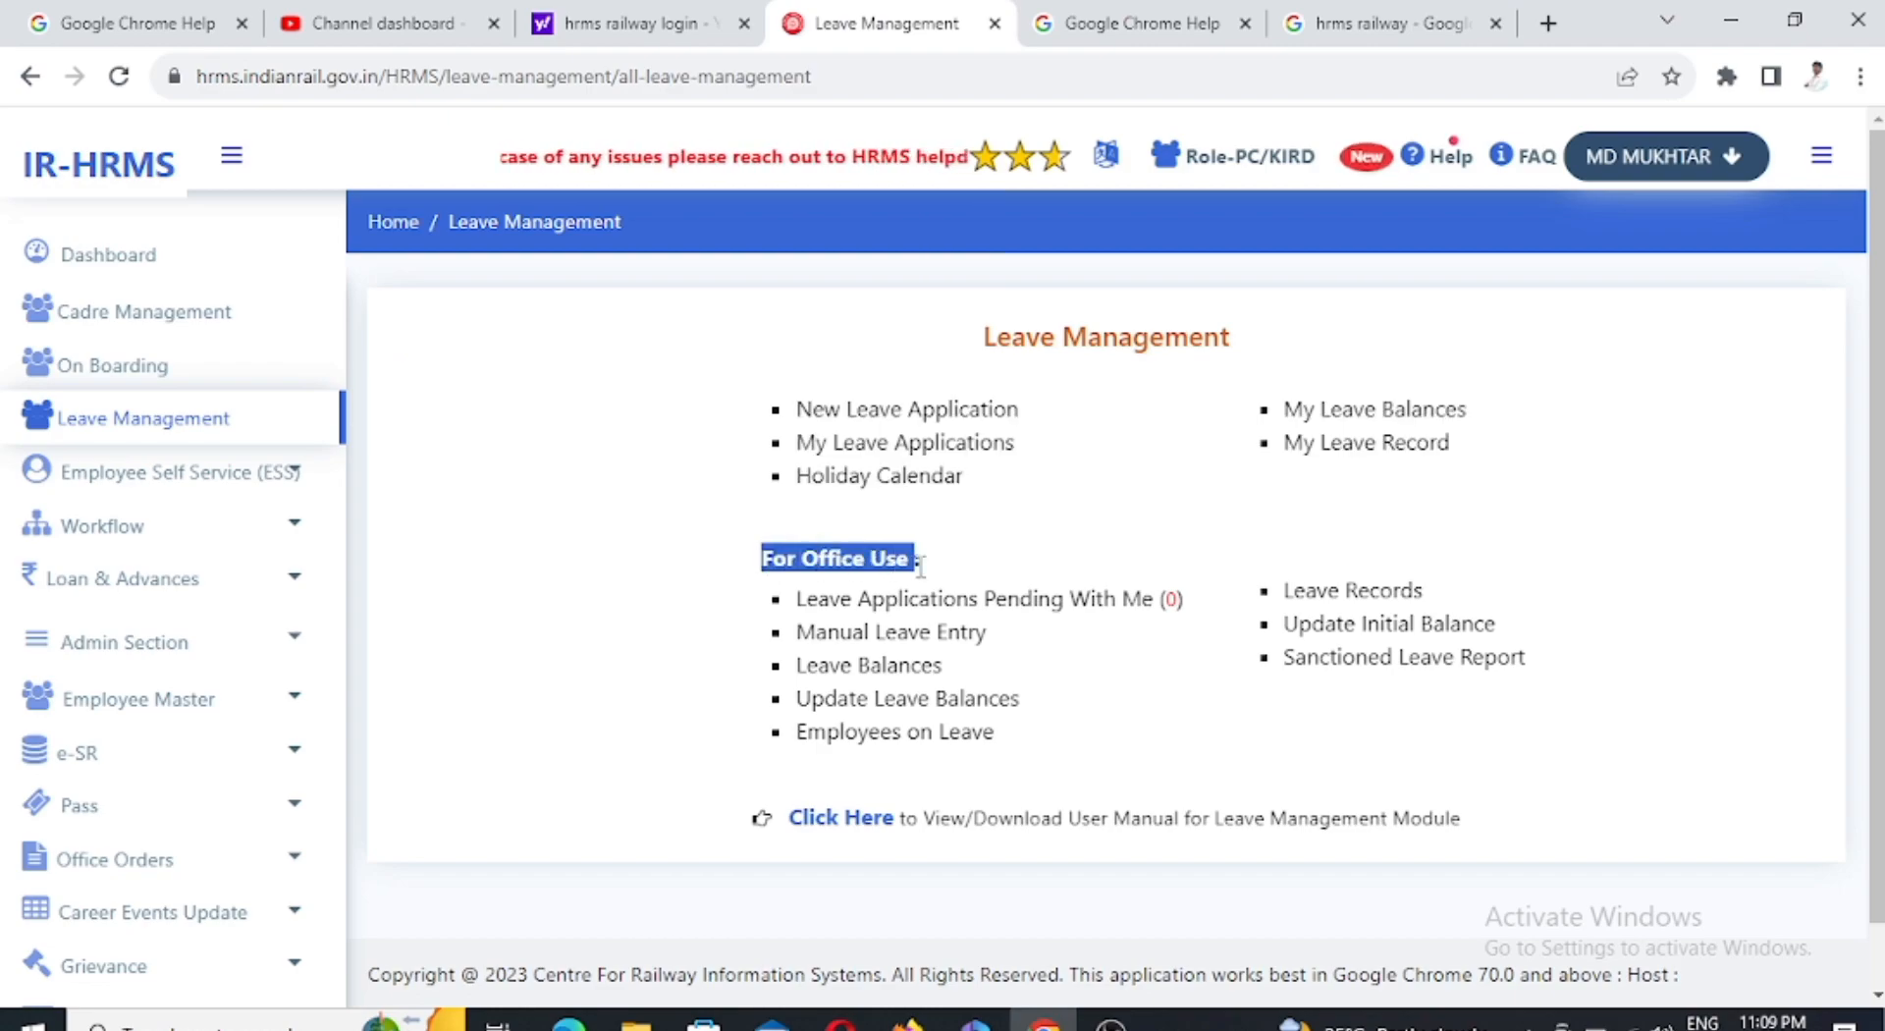
pyautogui.moveTo(775, 595); pyautogui.dragTo(1536, 760)
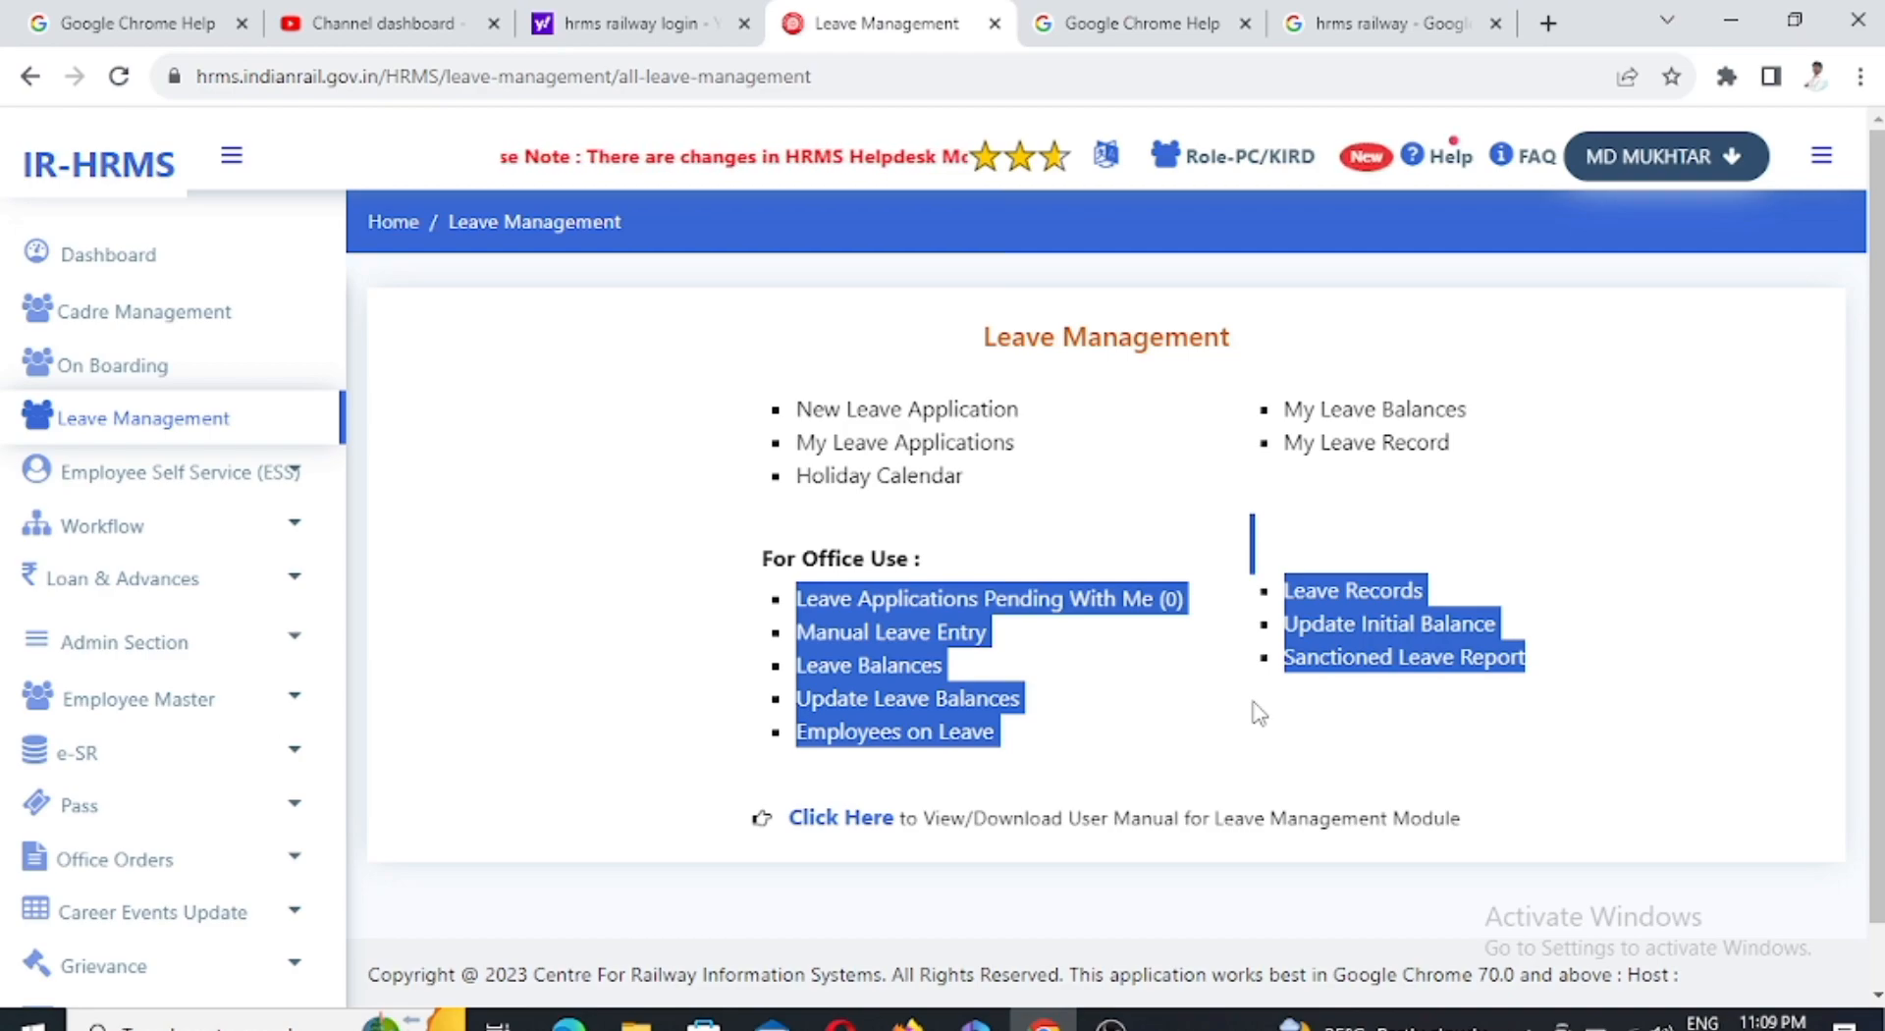
pyautogui.moveTo(757, 408); pyautogui.dragTo(1470, 495)
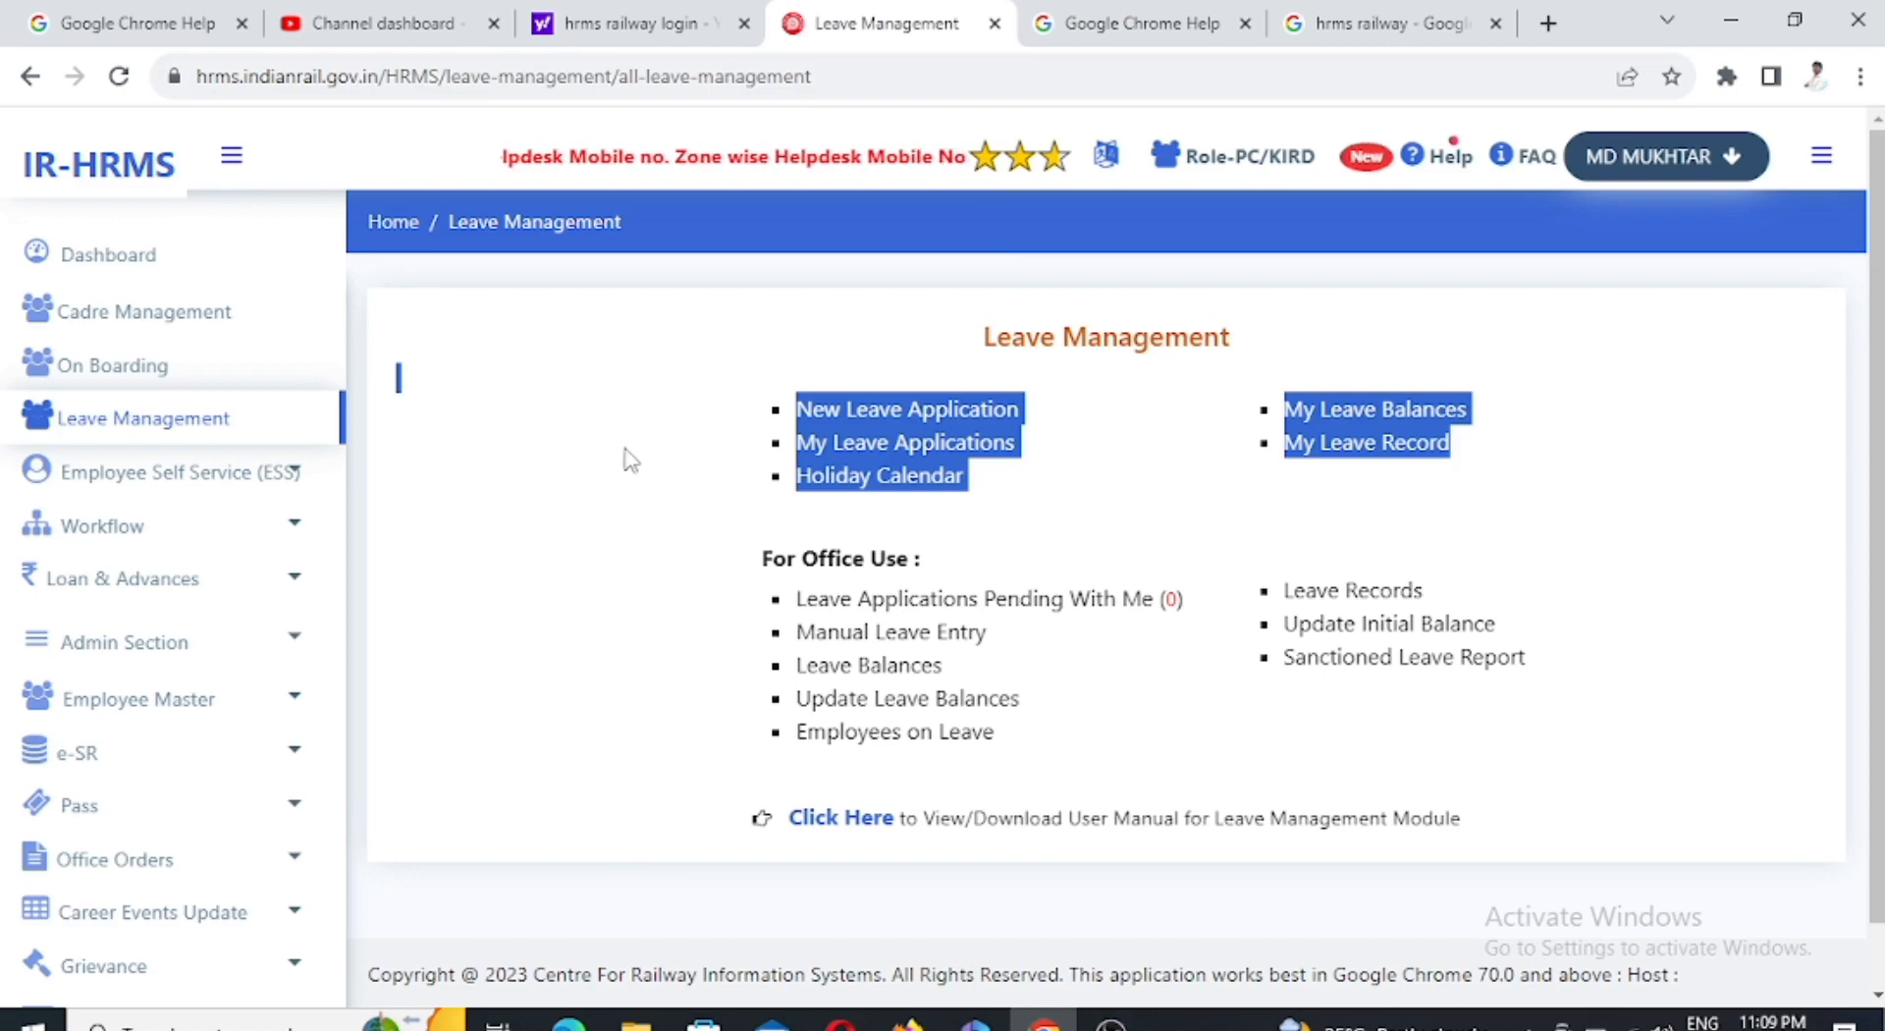
# Open a New Leave Application and check the employee's details in the form heading.
pyautogui.click(898, 415)
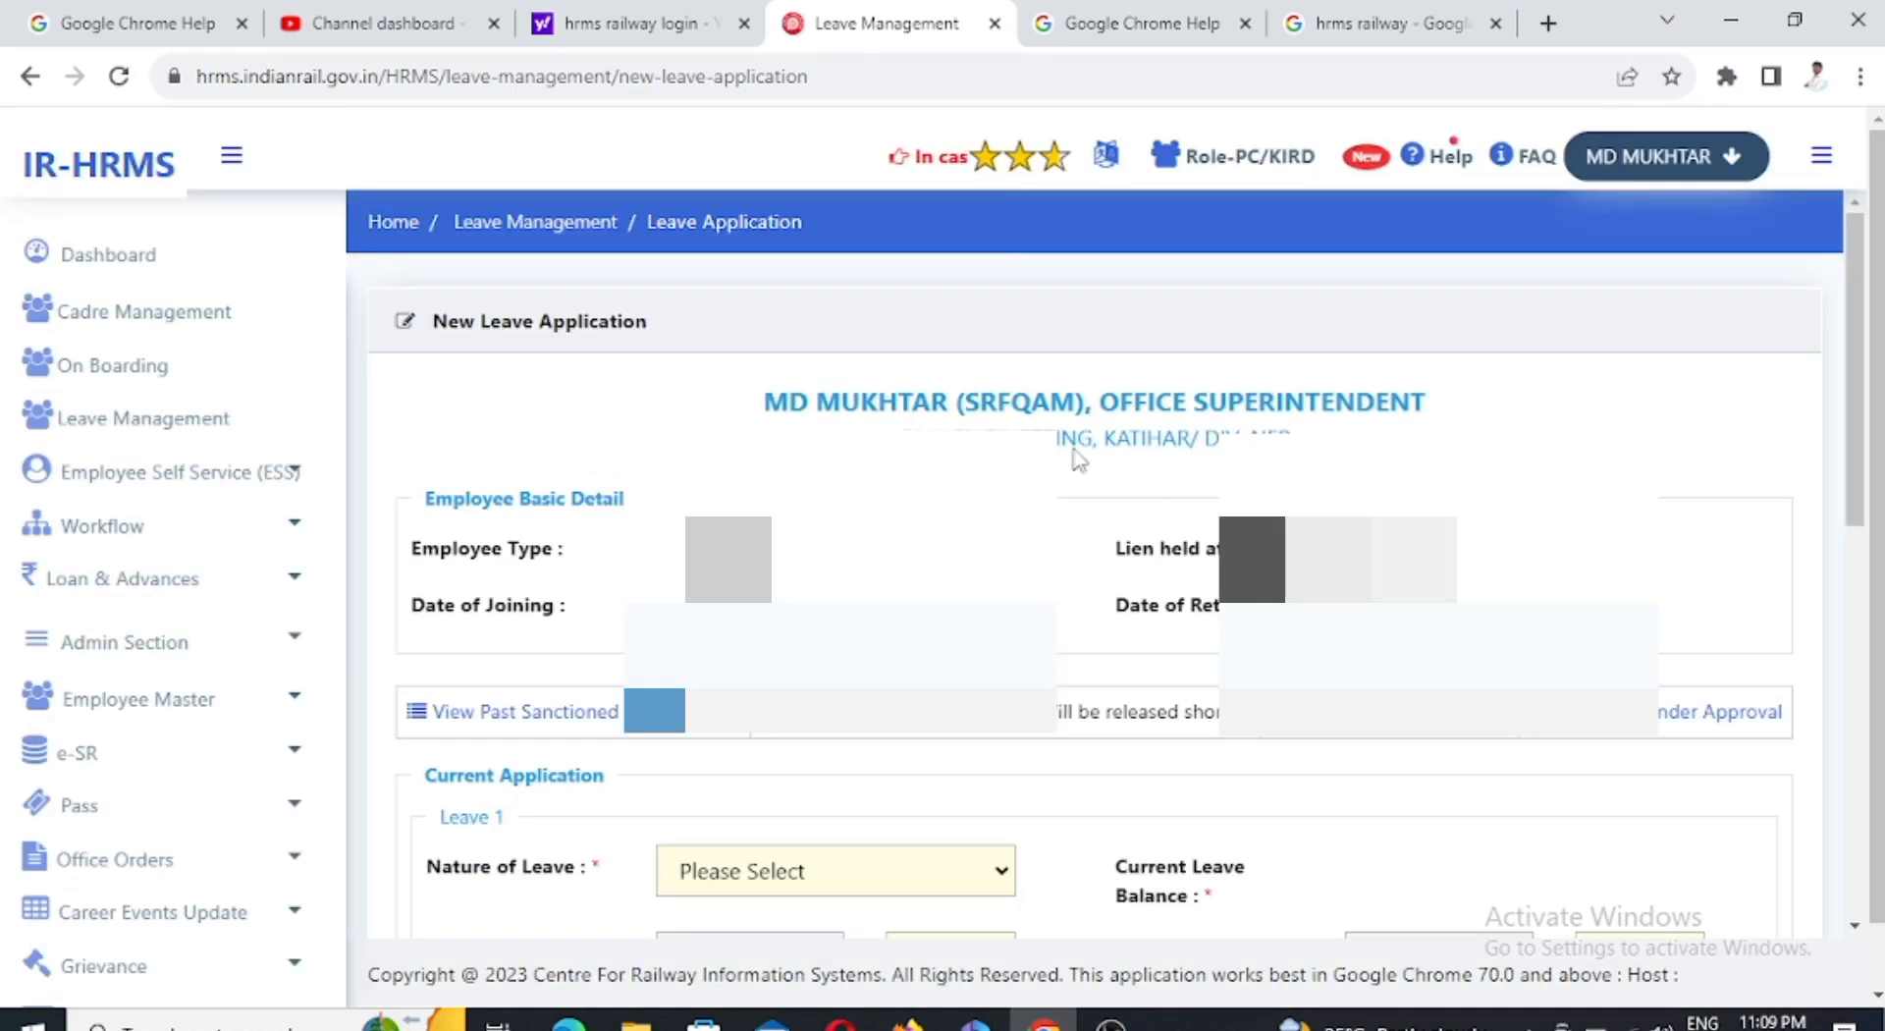
pyautogui.moveTo(766, 402); pyautogui.dragTo(1320, 401)
pyautogui.moveTo(900, 430); pyautogui.dragTo(1257, 430)
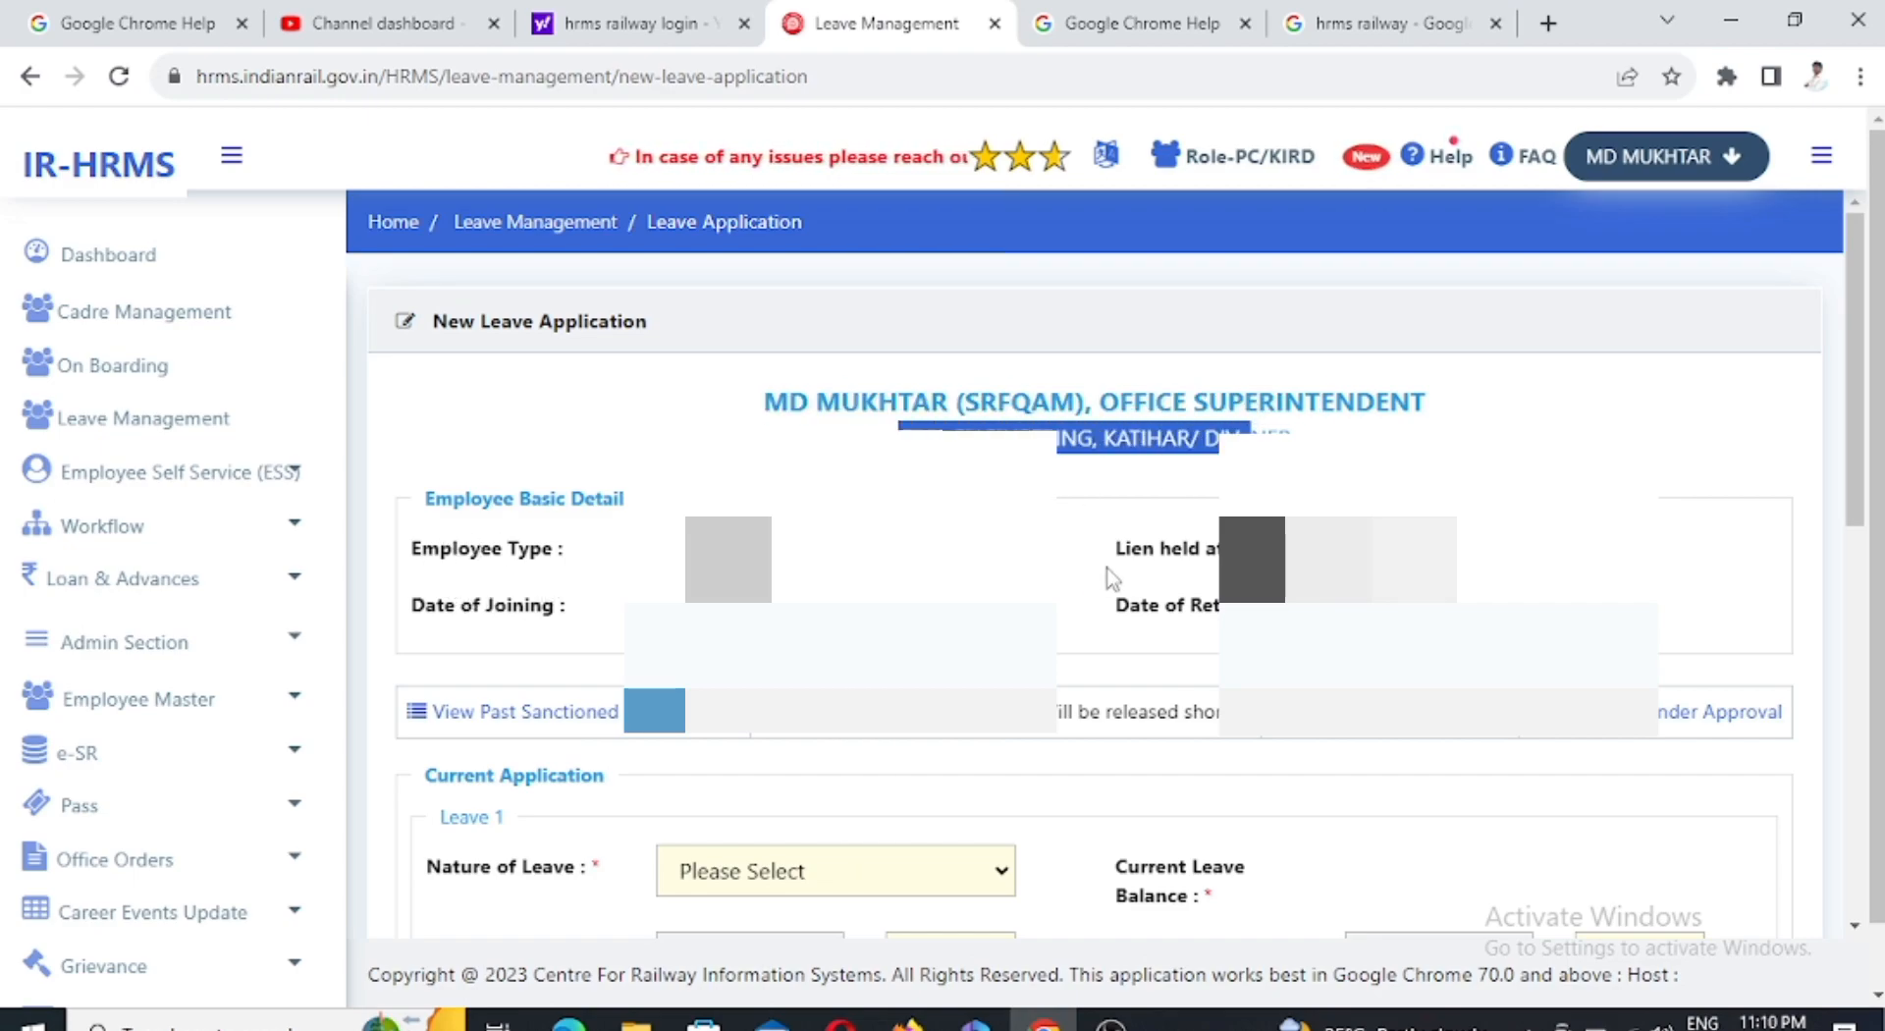
# Set the nature of Leave 1 to COMPENSATORY CASUAL LEAVE (COCL) and check its current leave balance.
pyautogui.scroll(-5, 688, 608)
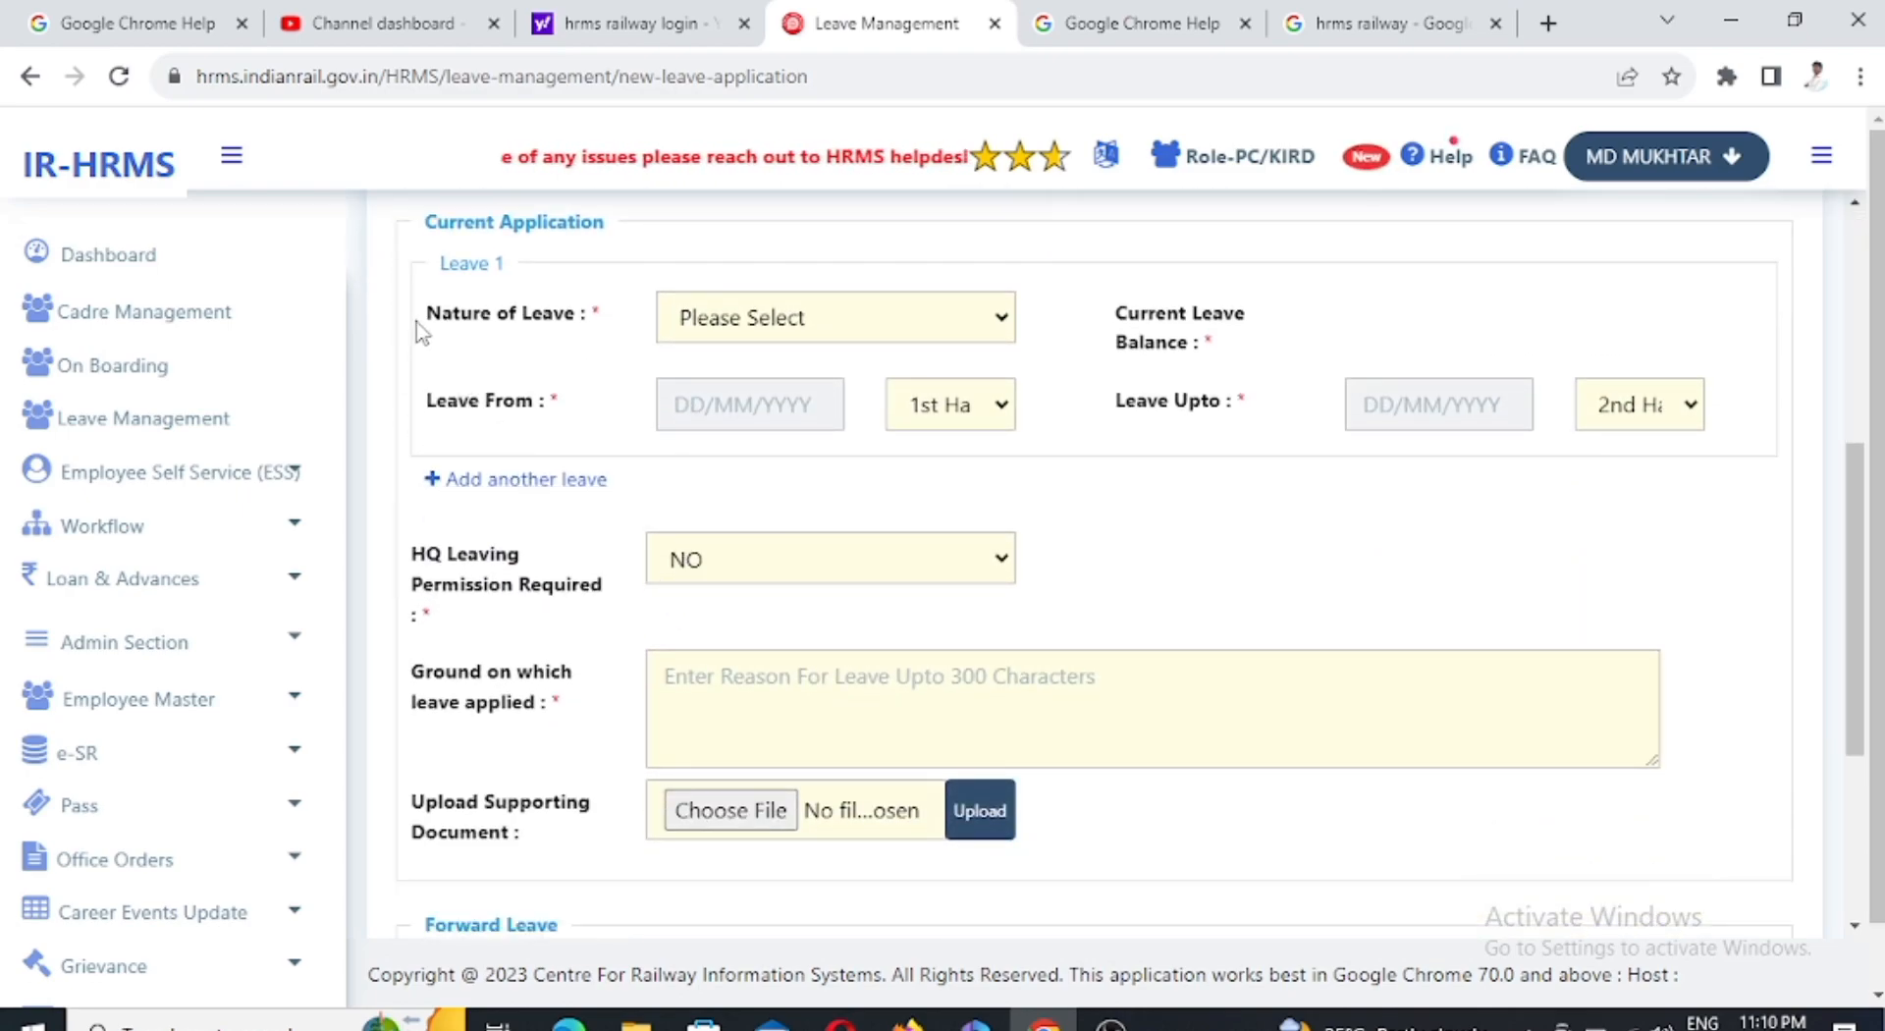
pyautogui.moveTo(429, 314); pyautogui.dragTo(575, 316)
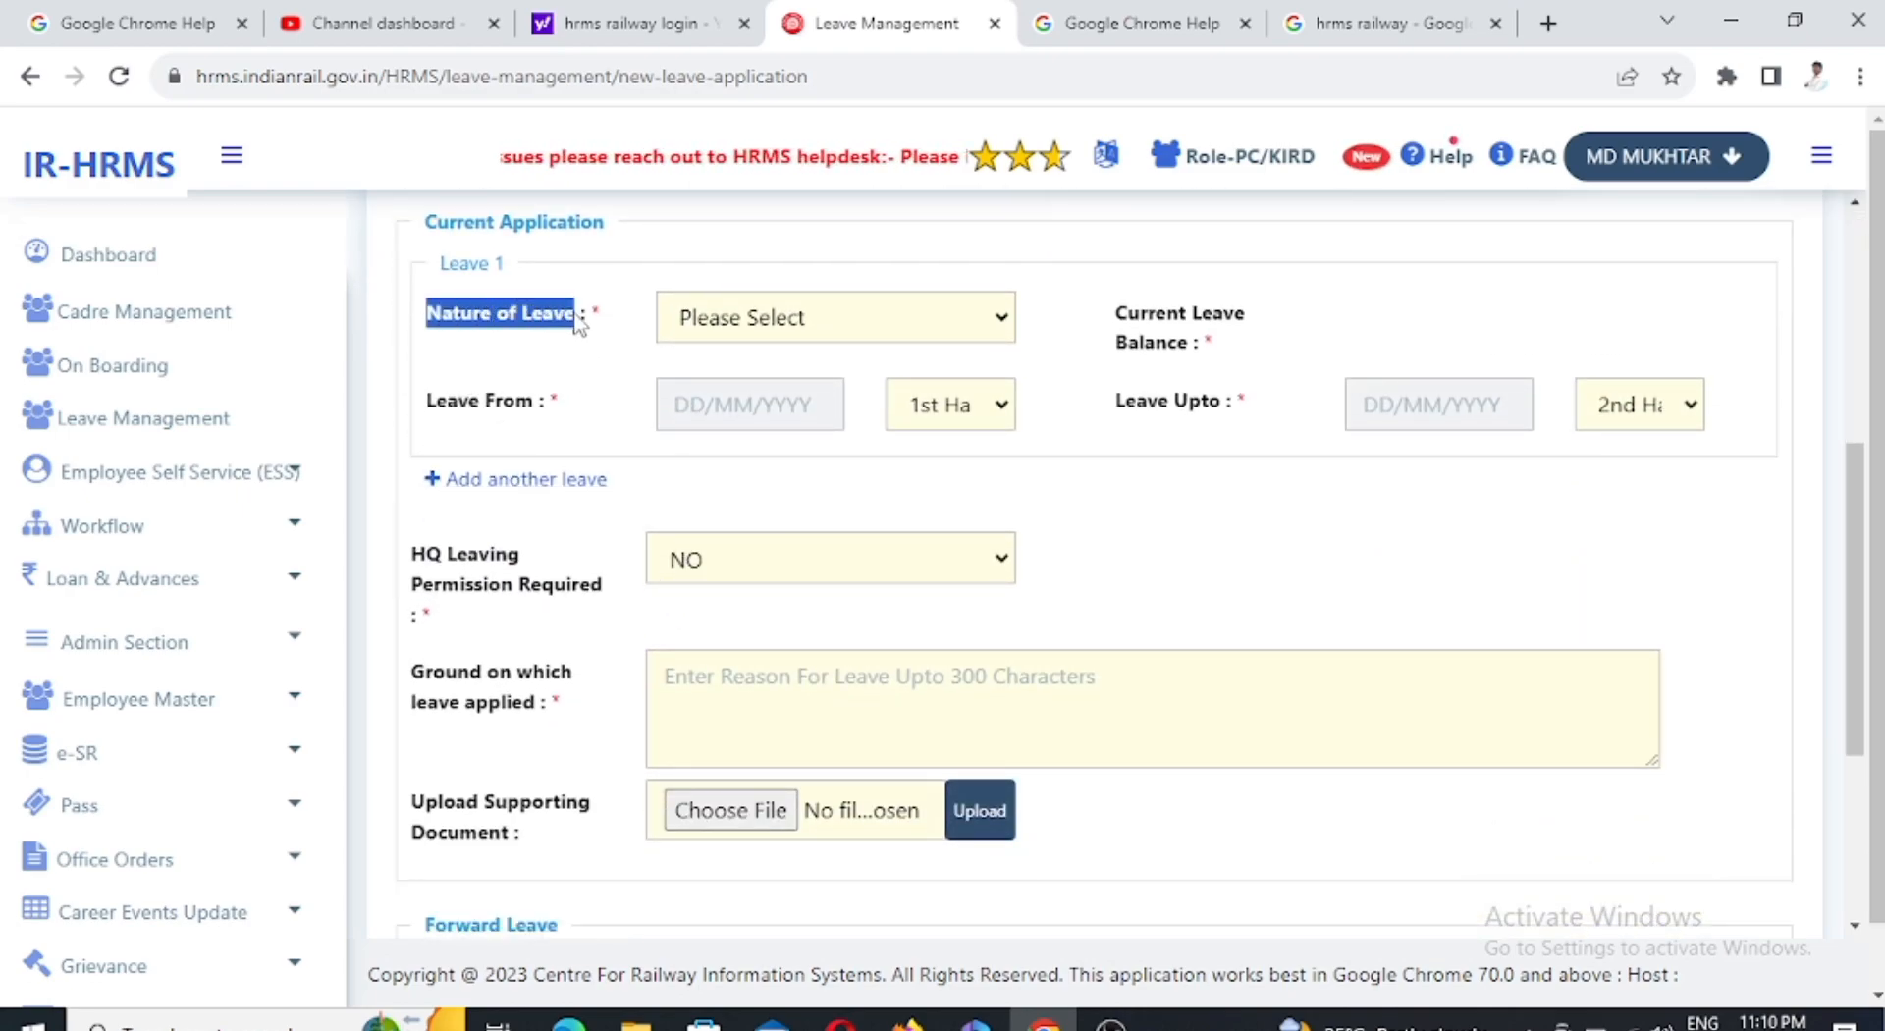
pyautogui.click(752, 320)
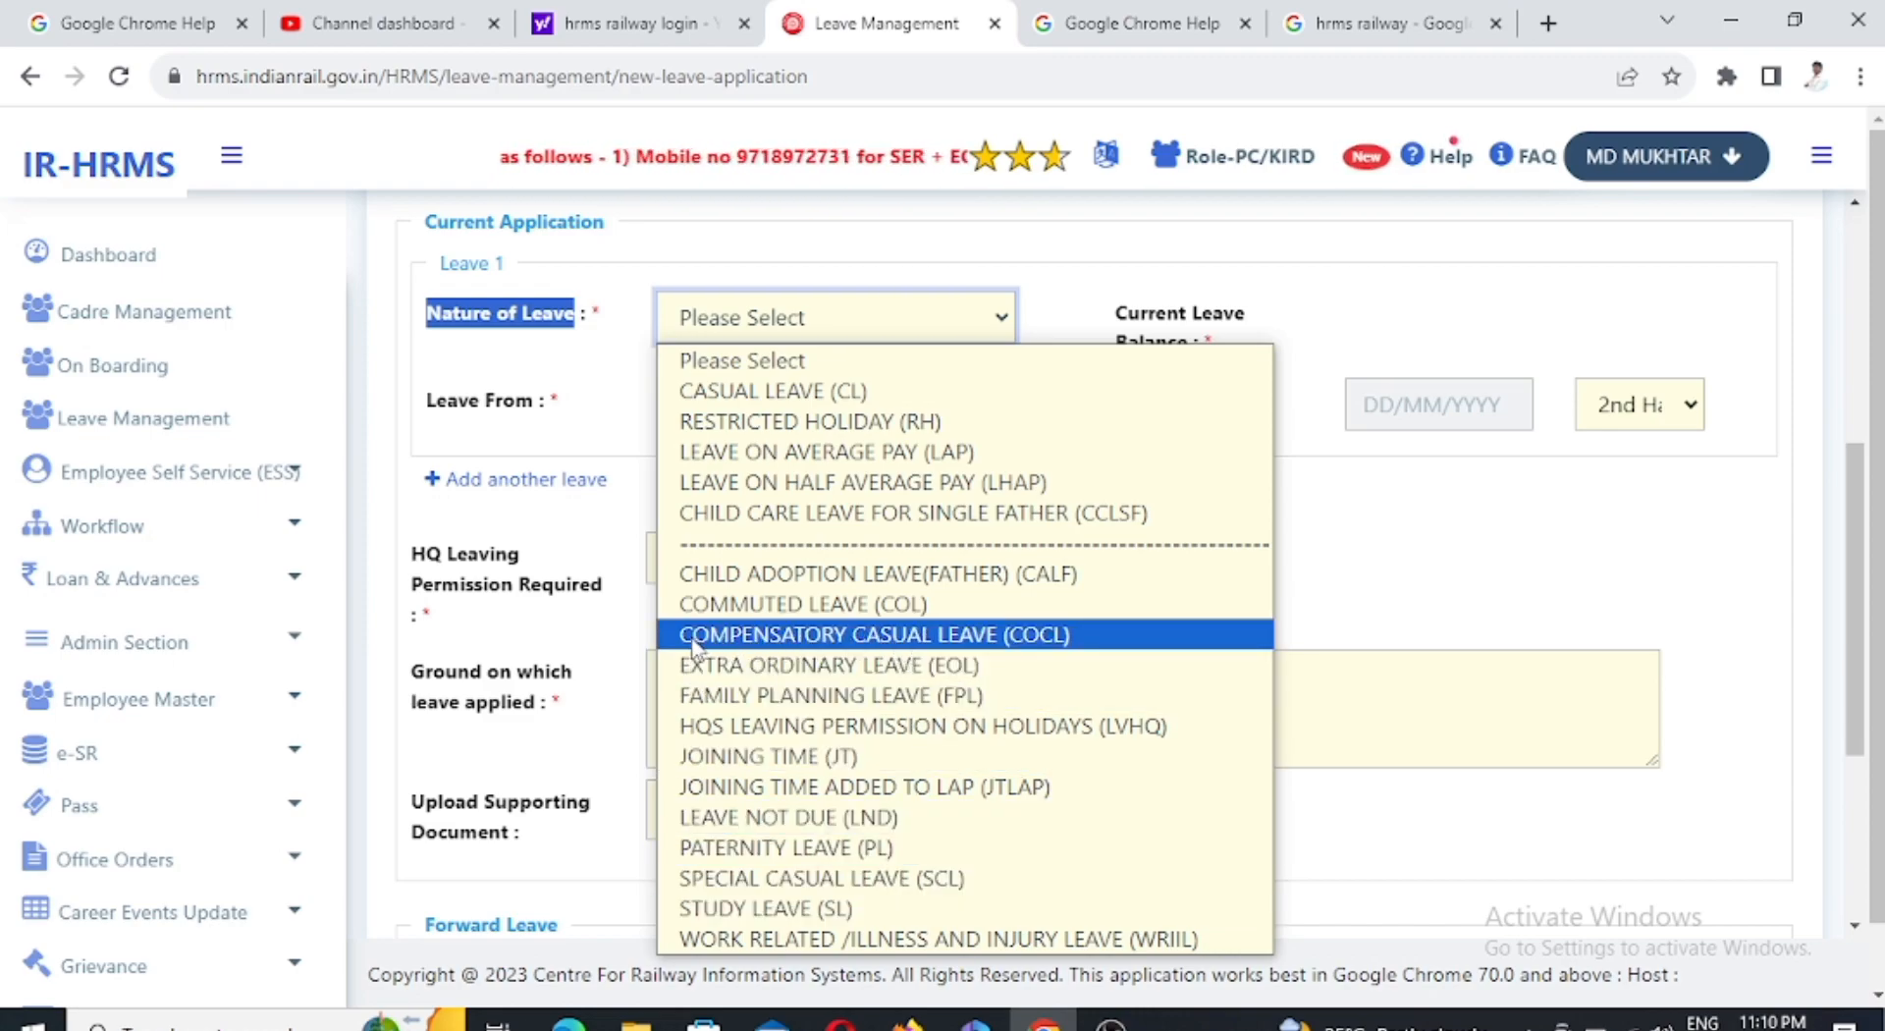
pyautogui.click(950, 635)
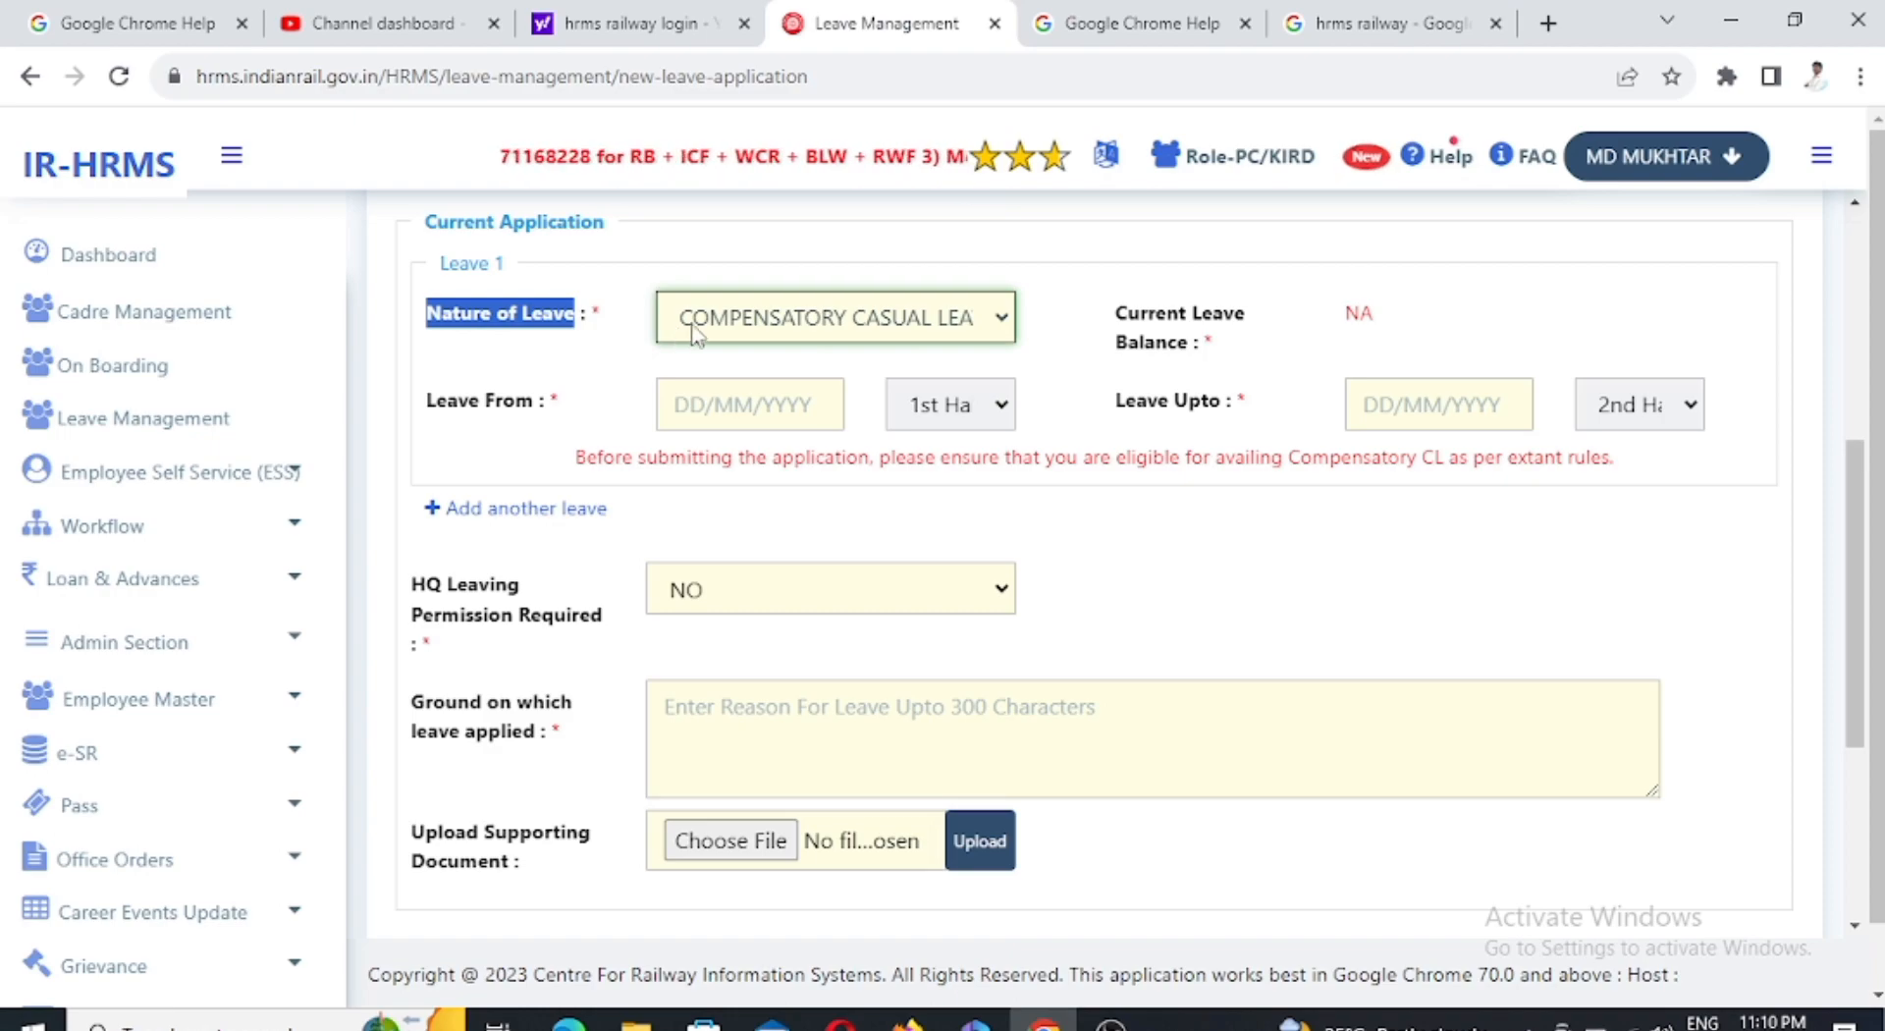
pyautogui.moveTo(1115, 316); pyautogui.dragTo(1253, 360)
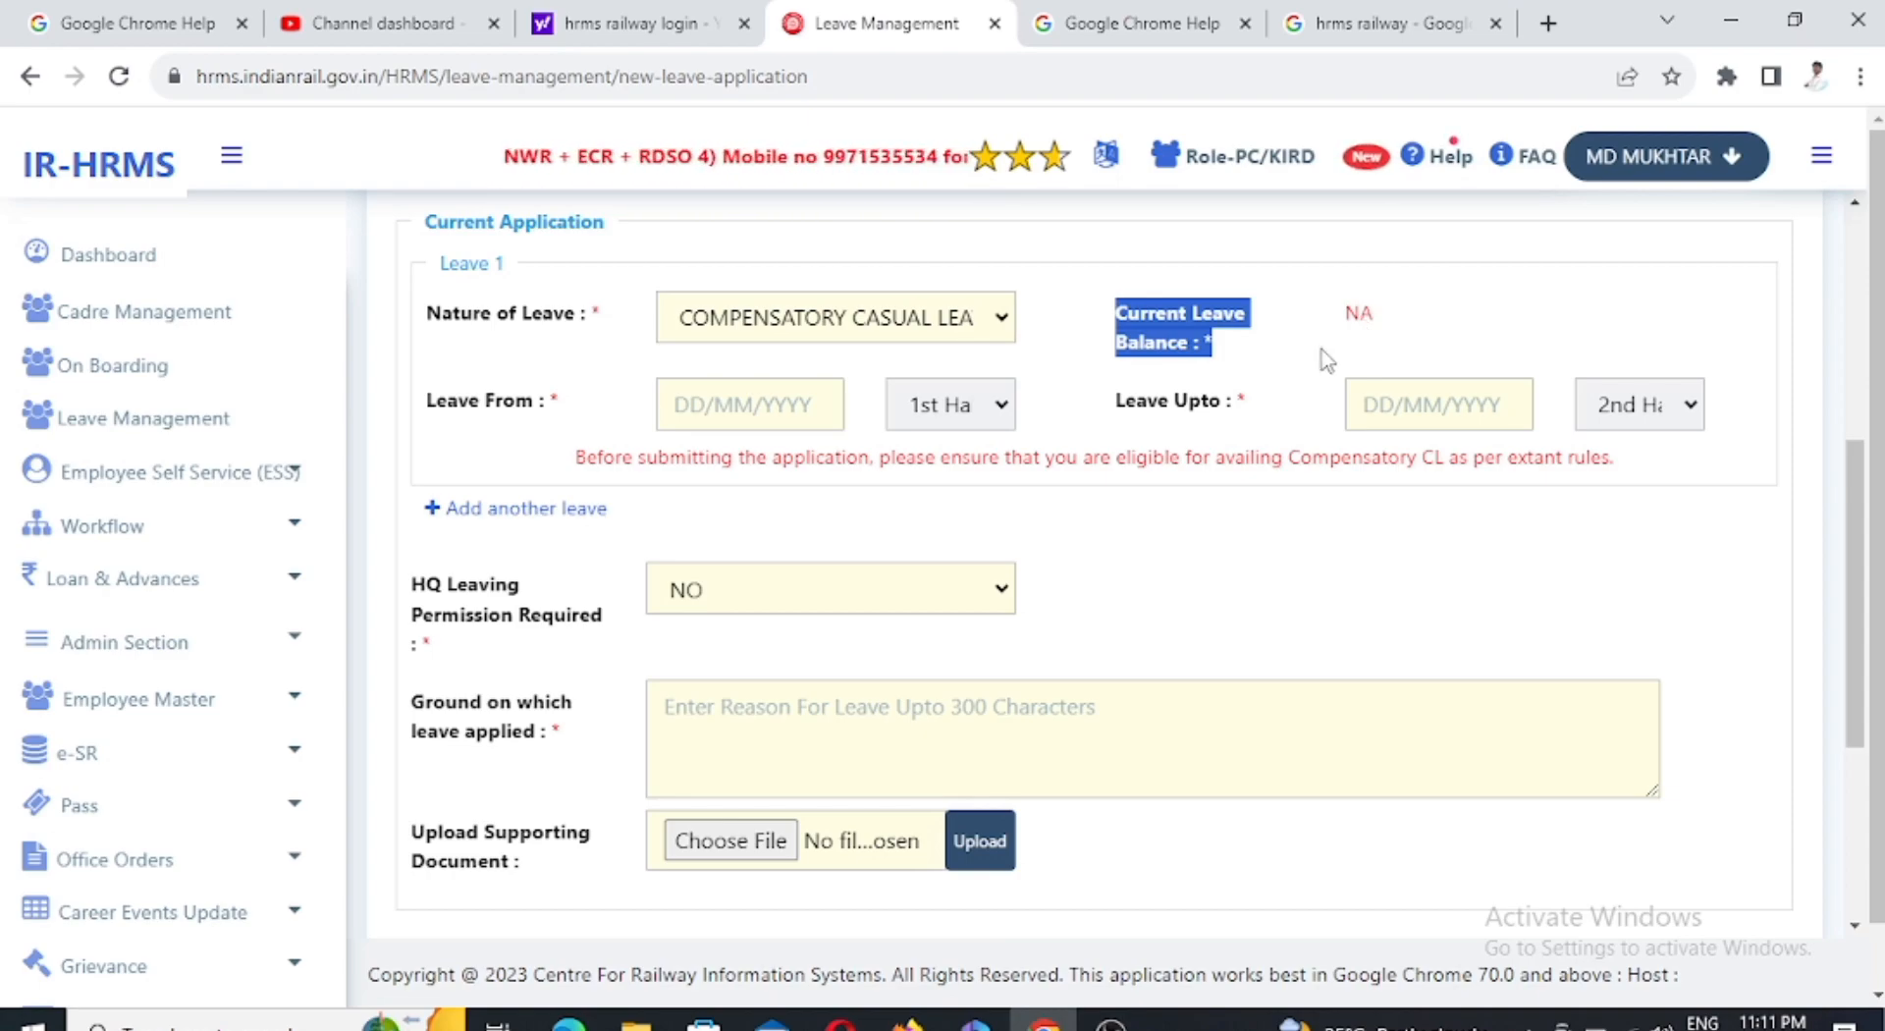
# Set Leave 1 to run from 25/09/2023 to 26/09/2023 and check the number of days.
pyautogui.click(689, 413)
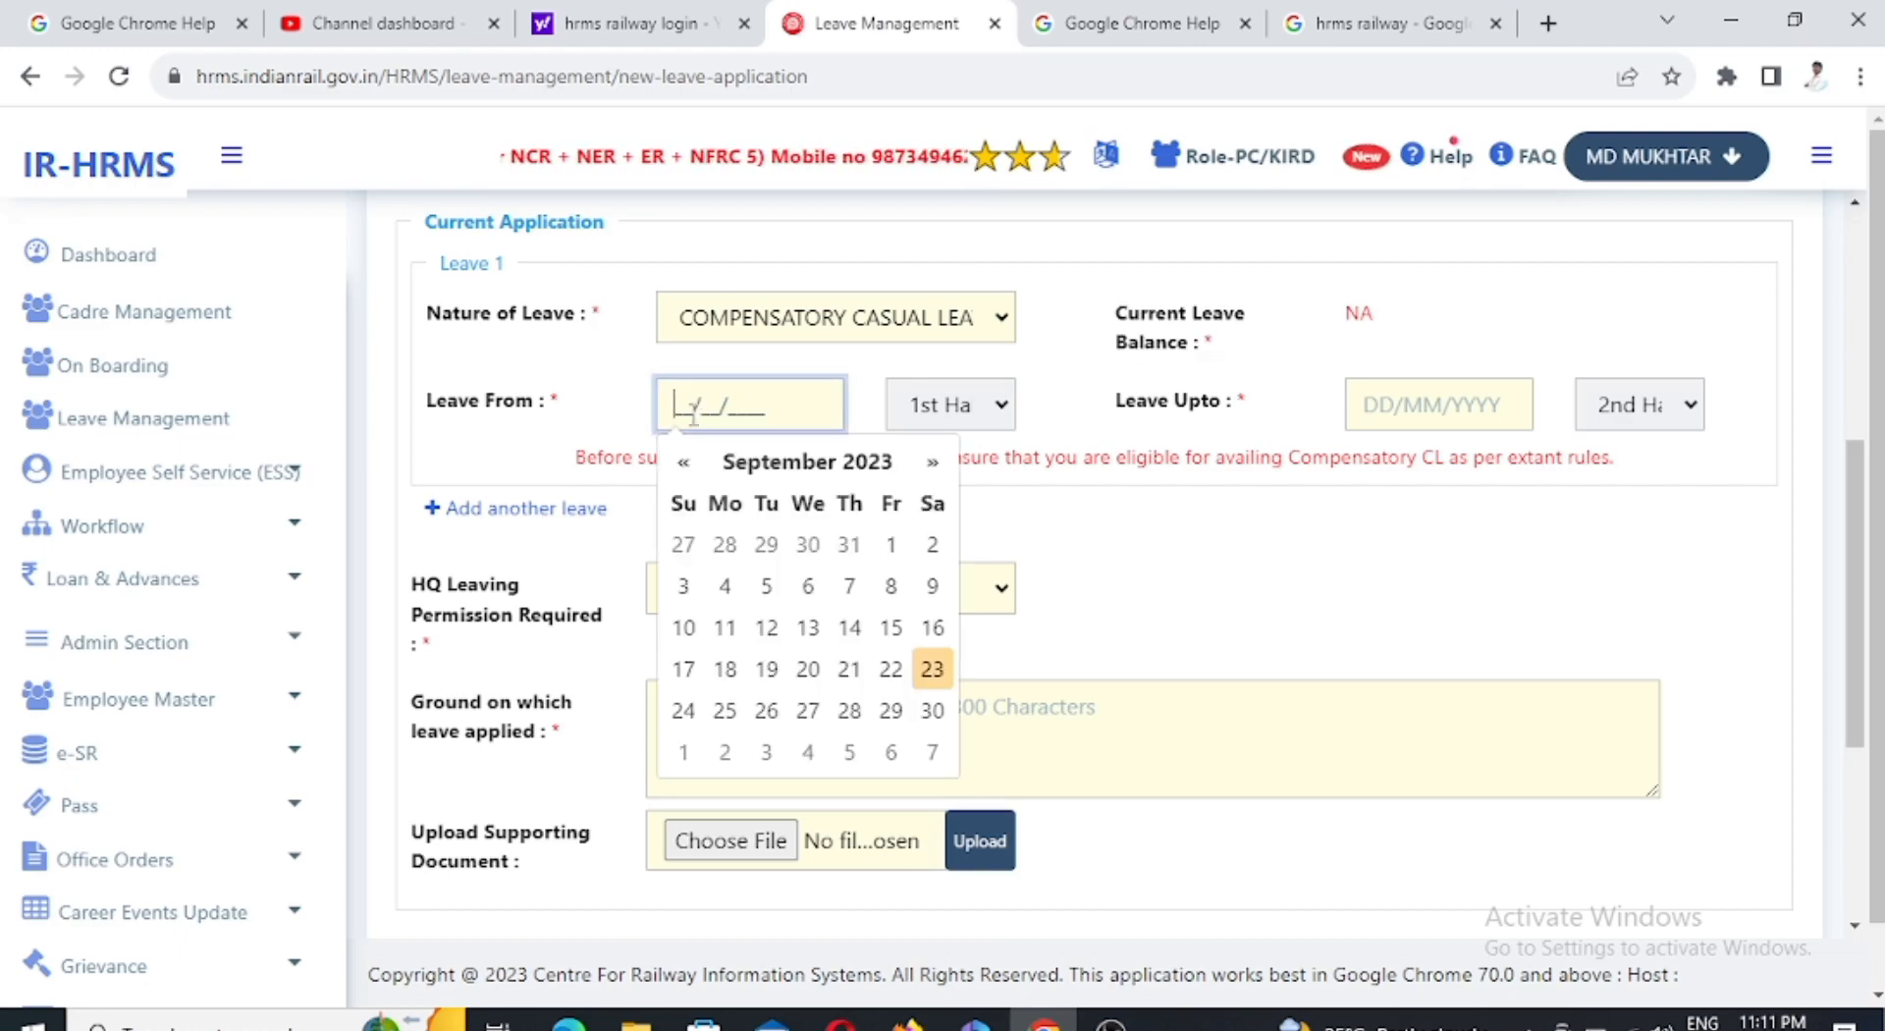
pyautogui.click(726, 714)
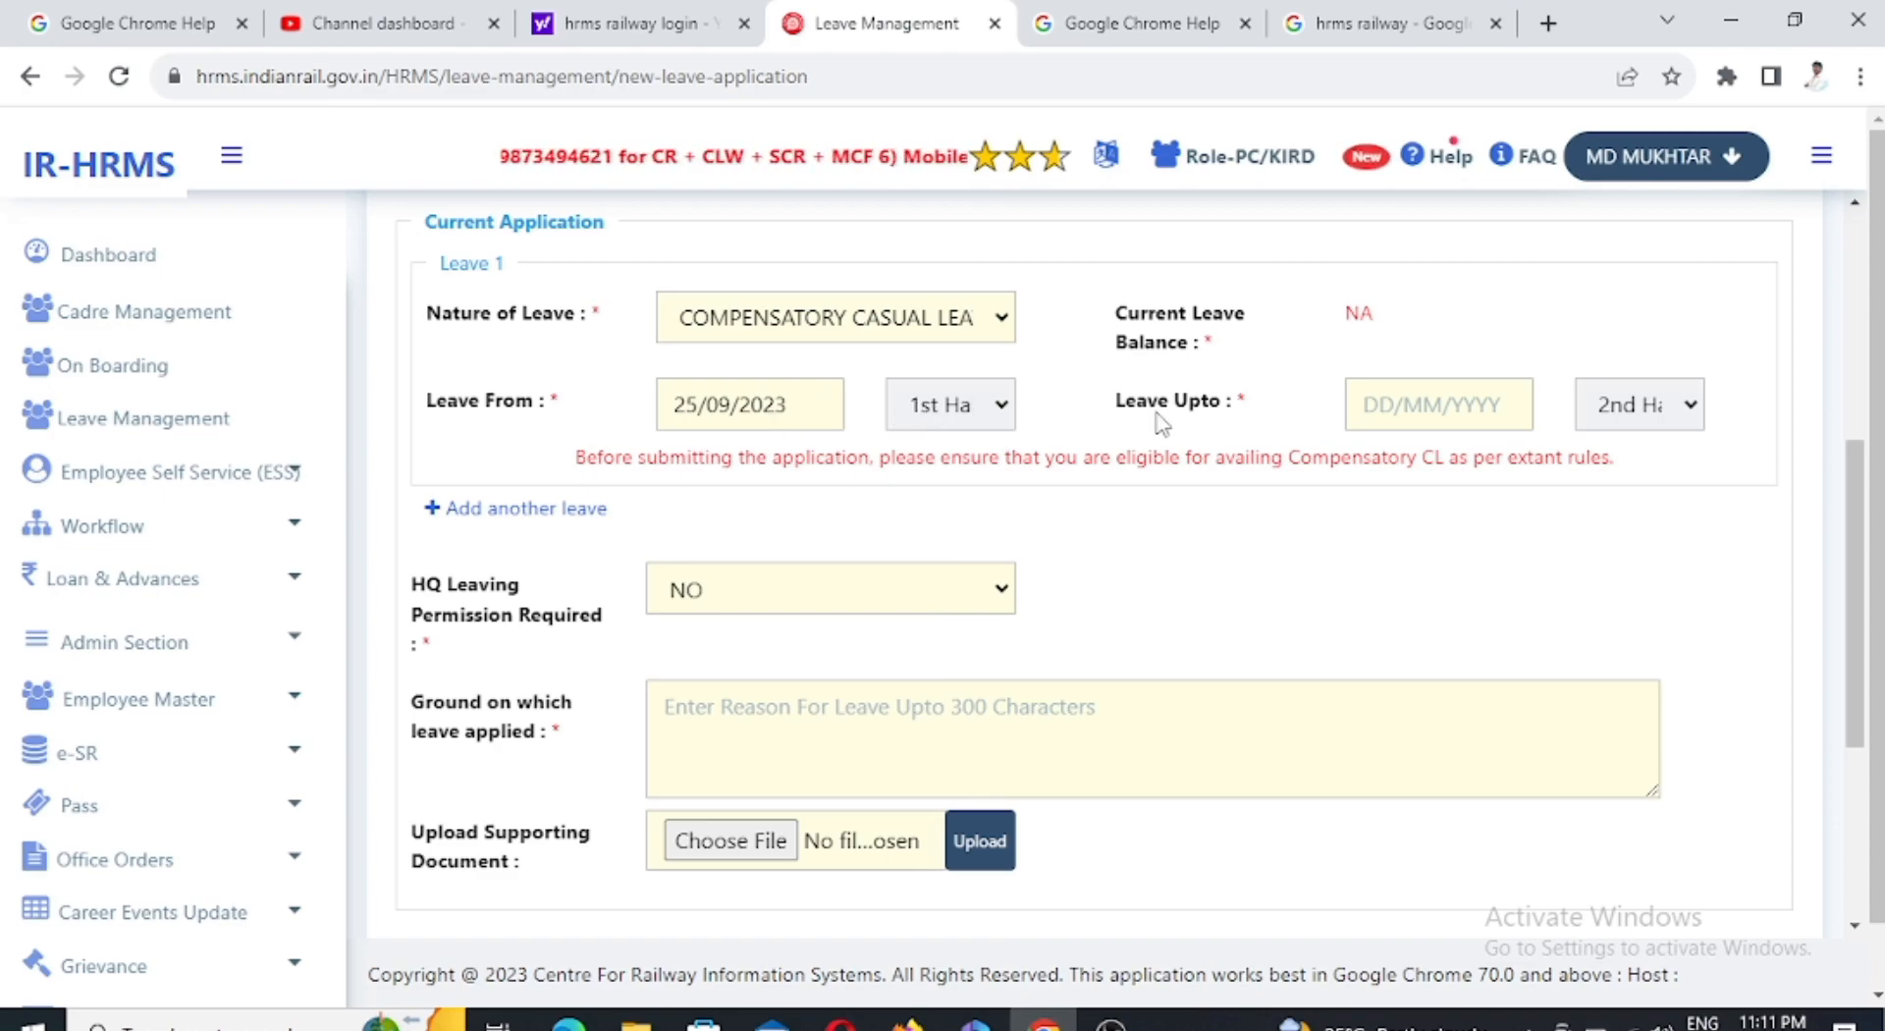
pyautogui.click(1402, 404)
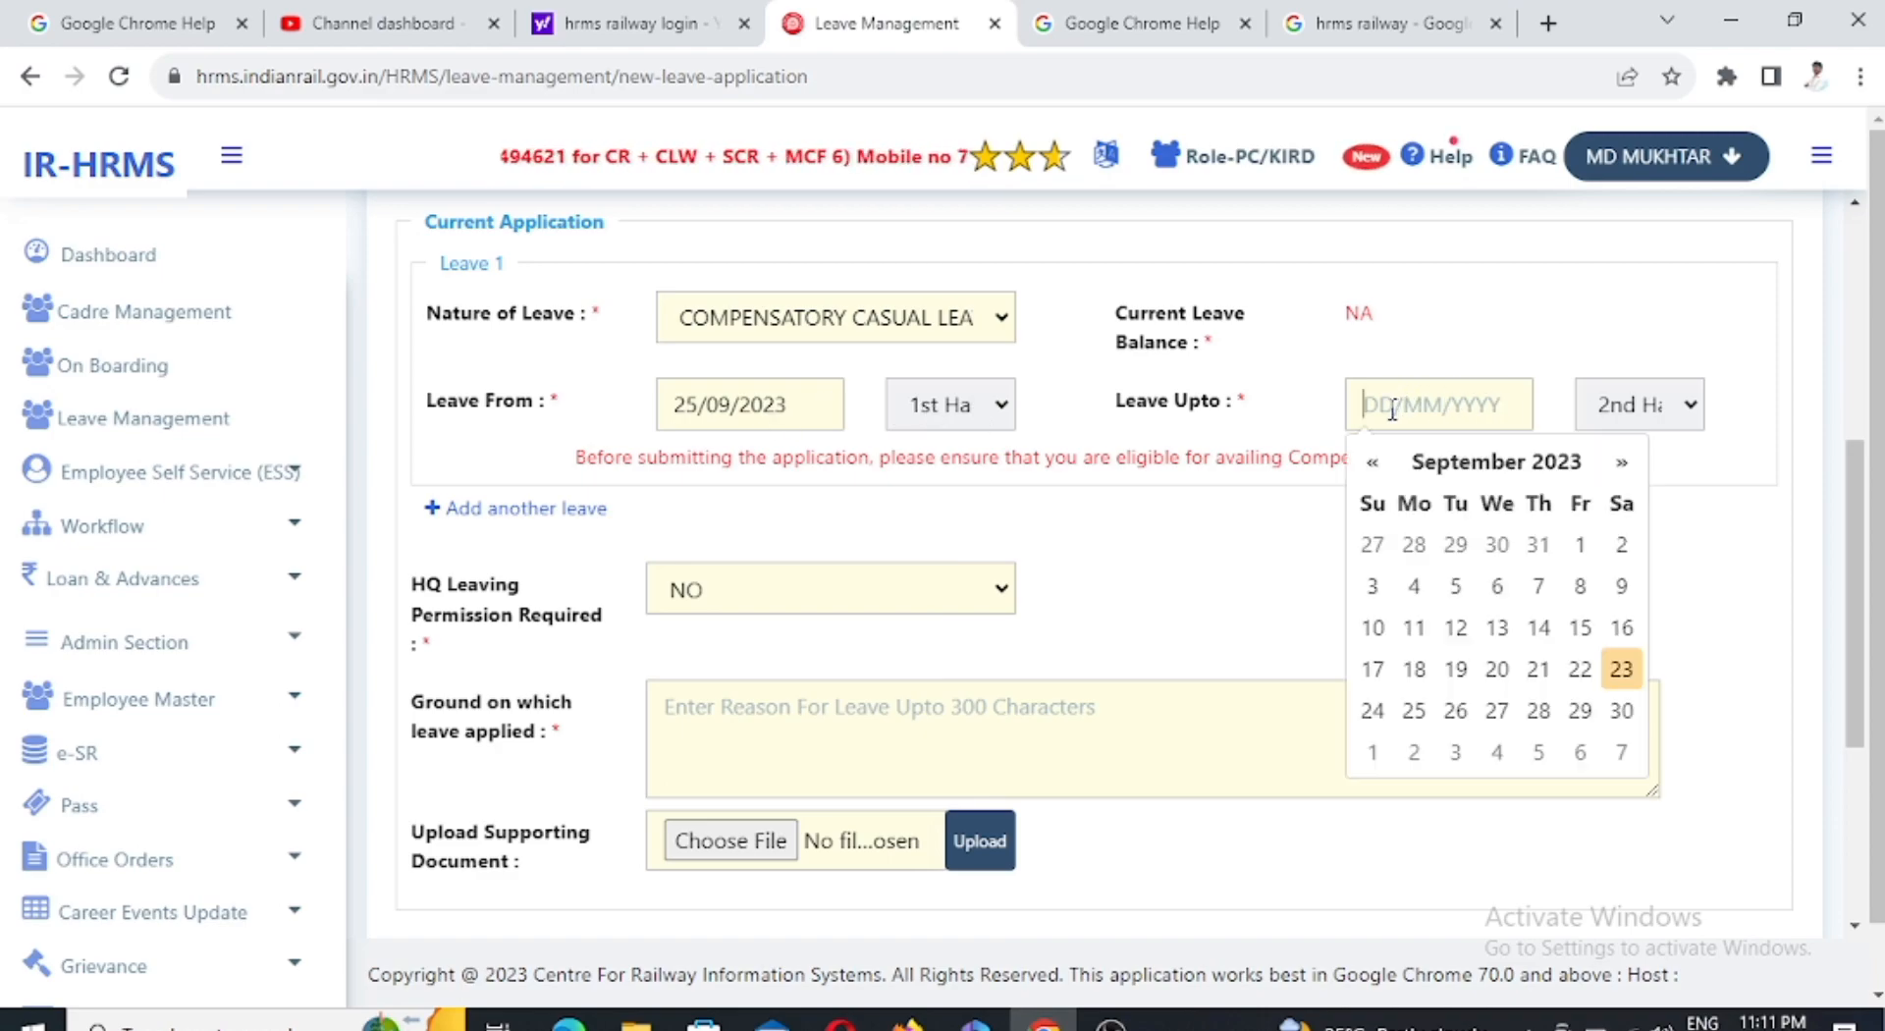
pyautogui.click(1456, 711)
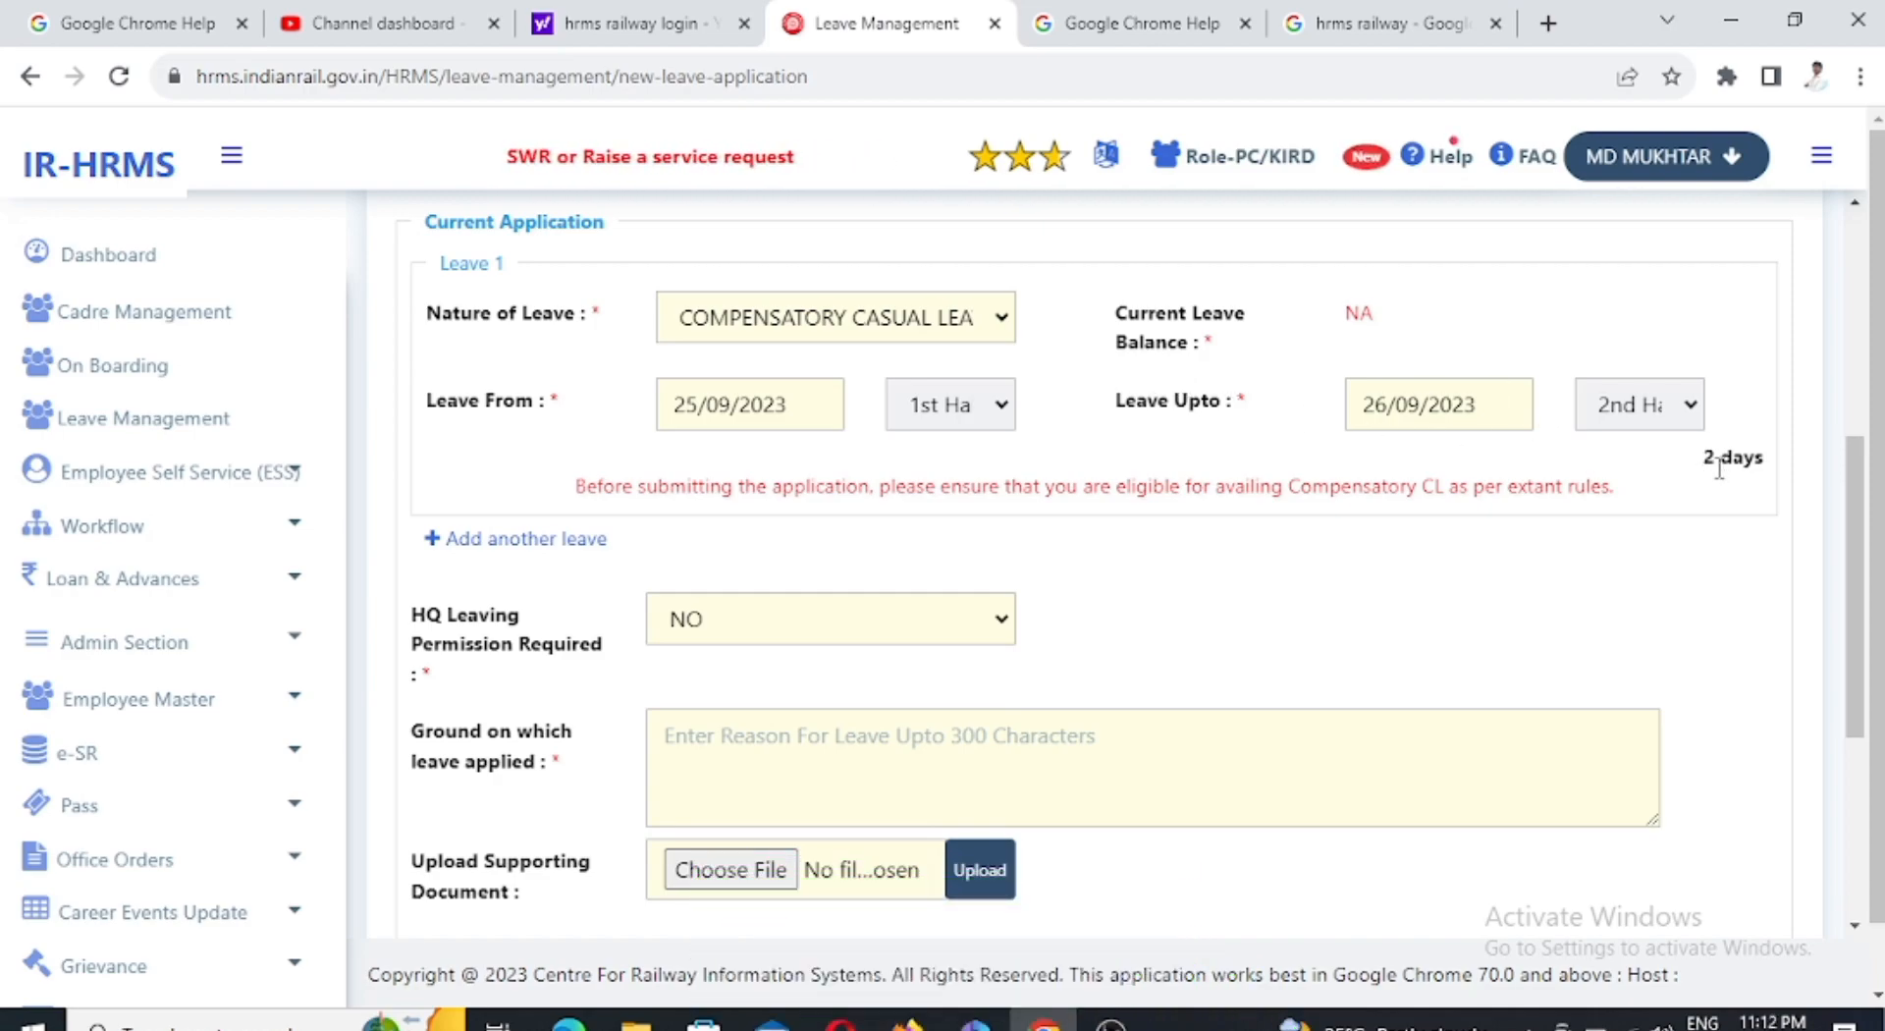
pyautogui.tripleClick(1764, 467)
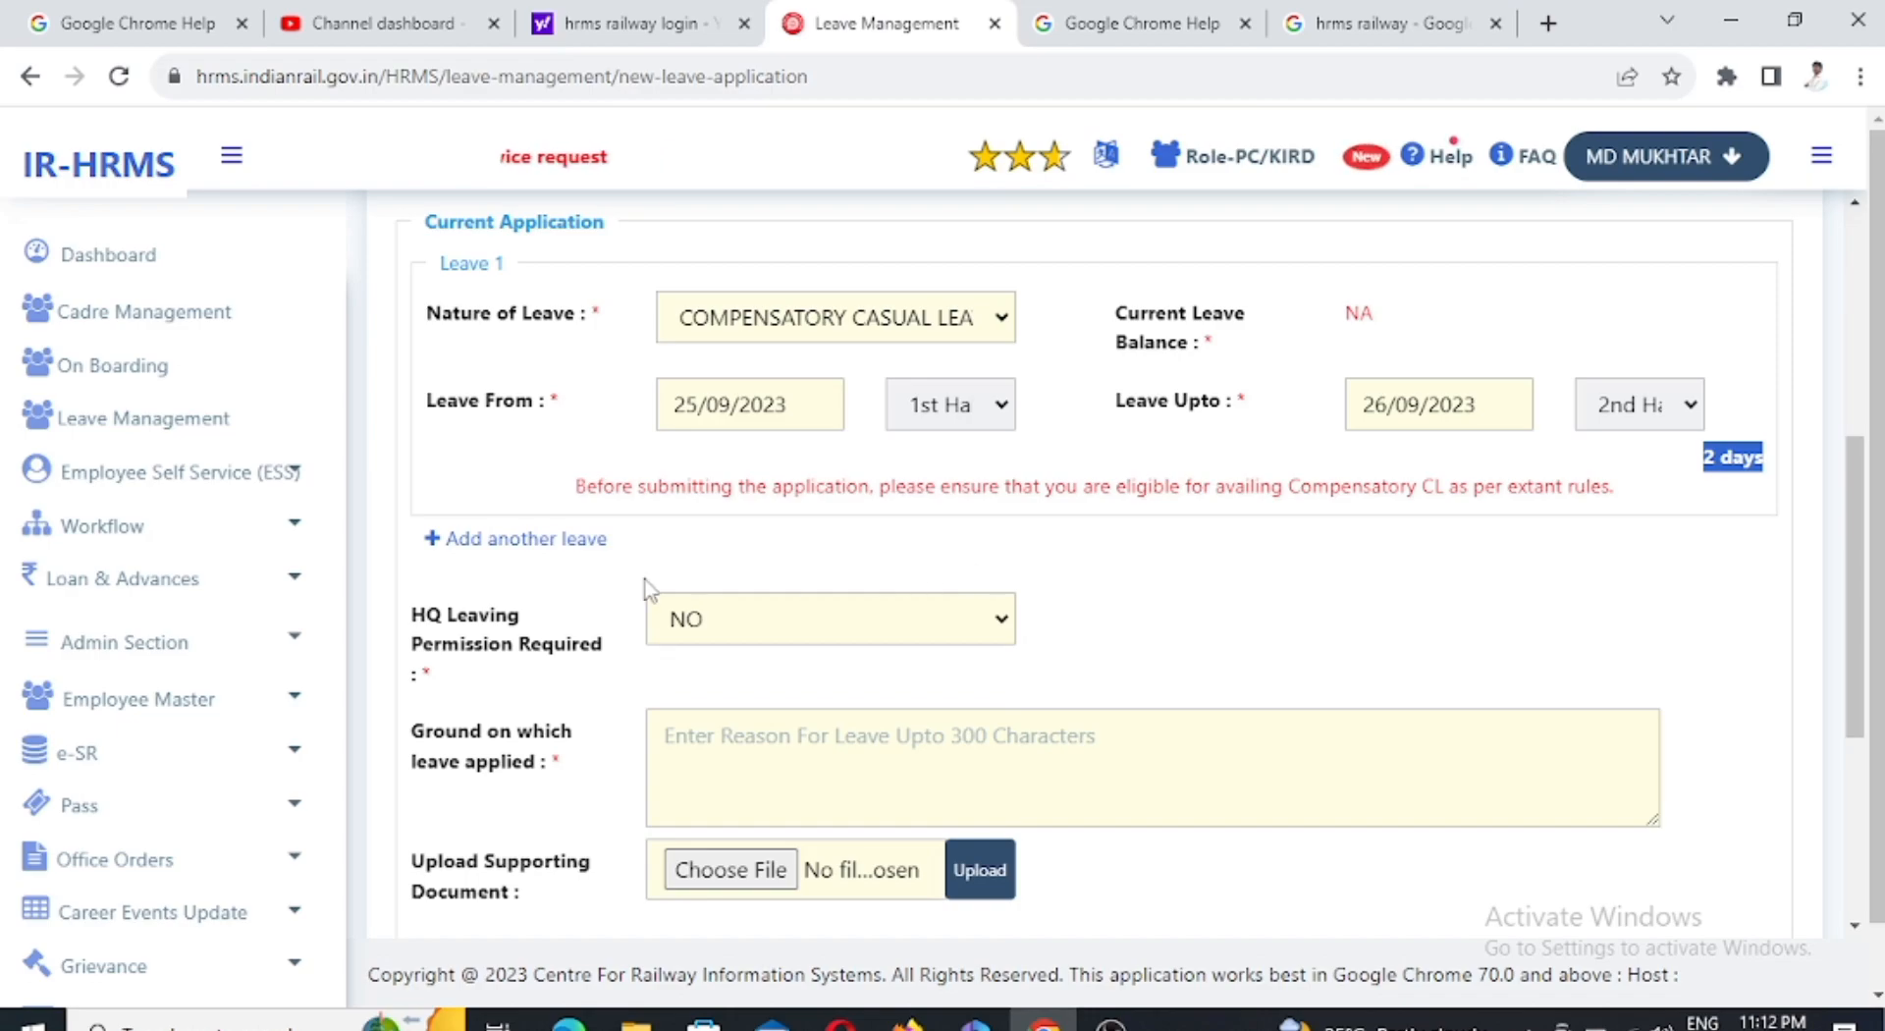
# Add a second leave to the application with COMPENSATORY CASUAL LEAVE (COCL) as its nature.
pyautogui.click(497, 540)
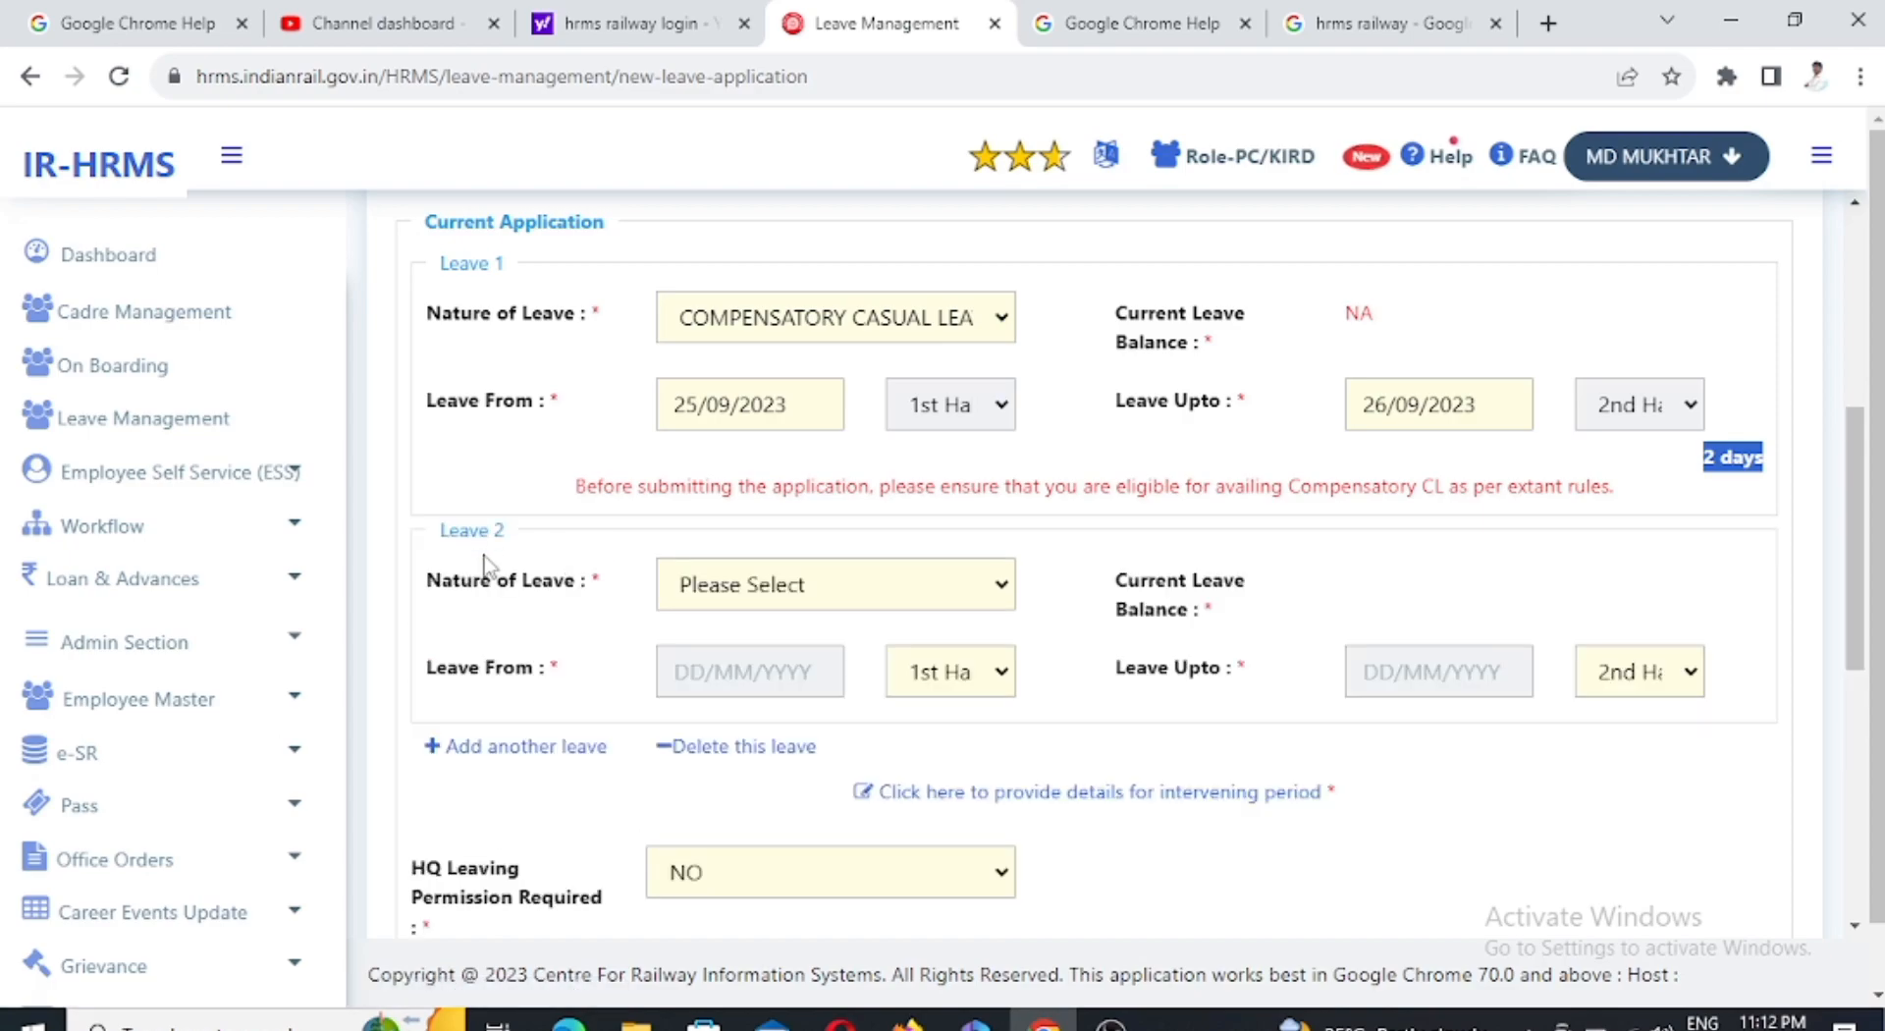
pyautogui.click(766, 594)
pyautogui.scroll(-1, 799, 311)
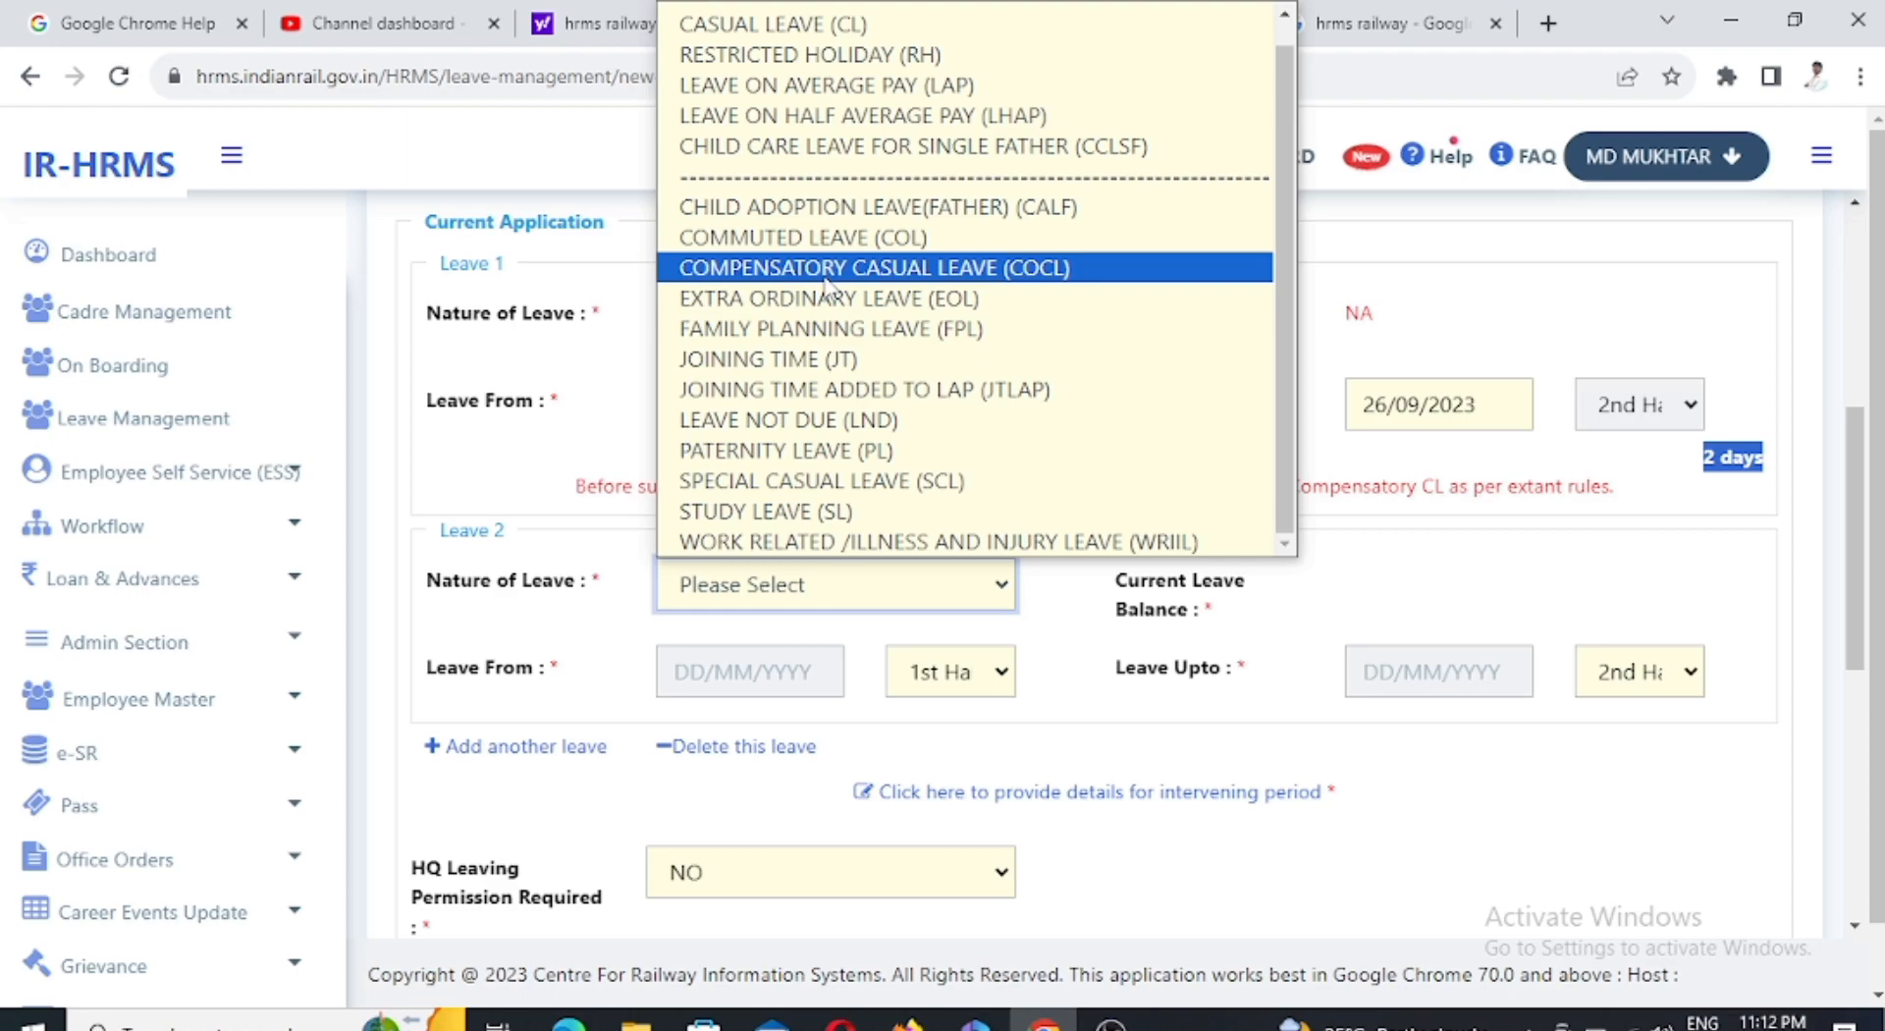
pyautogui.click(825, 280)
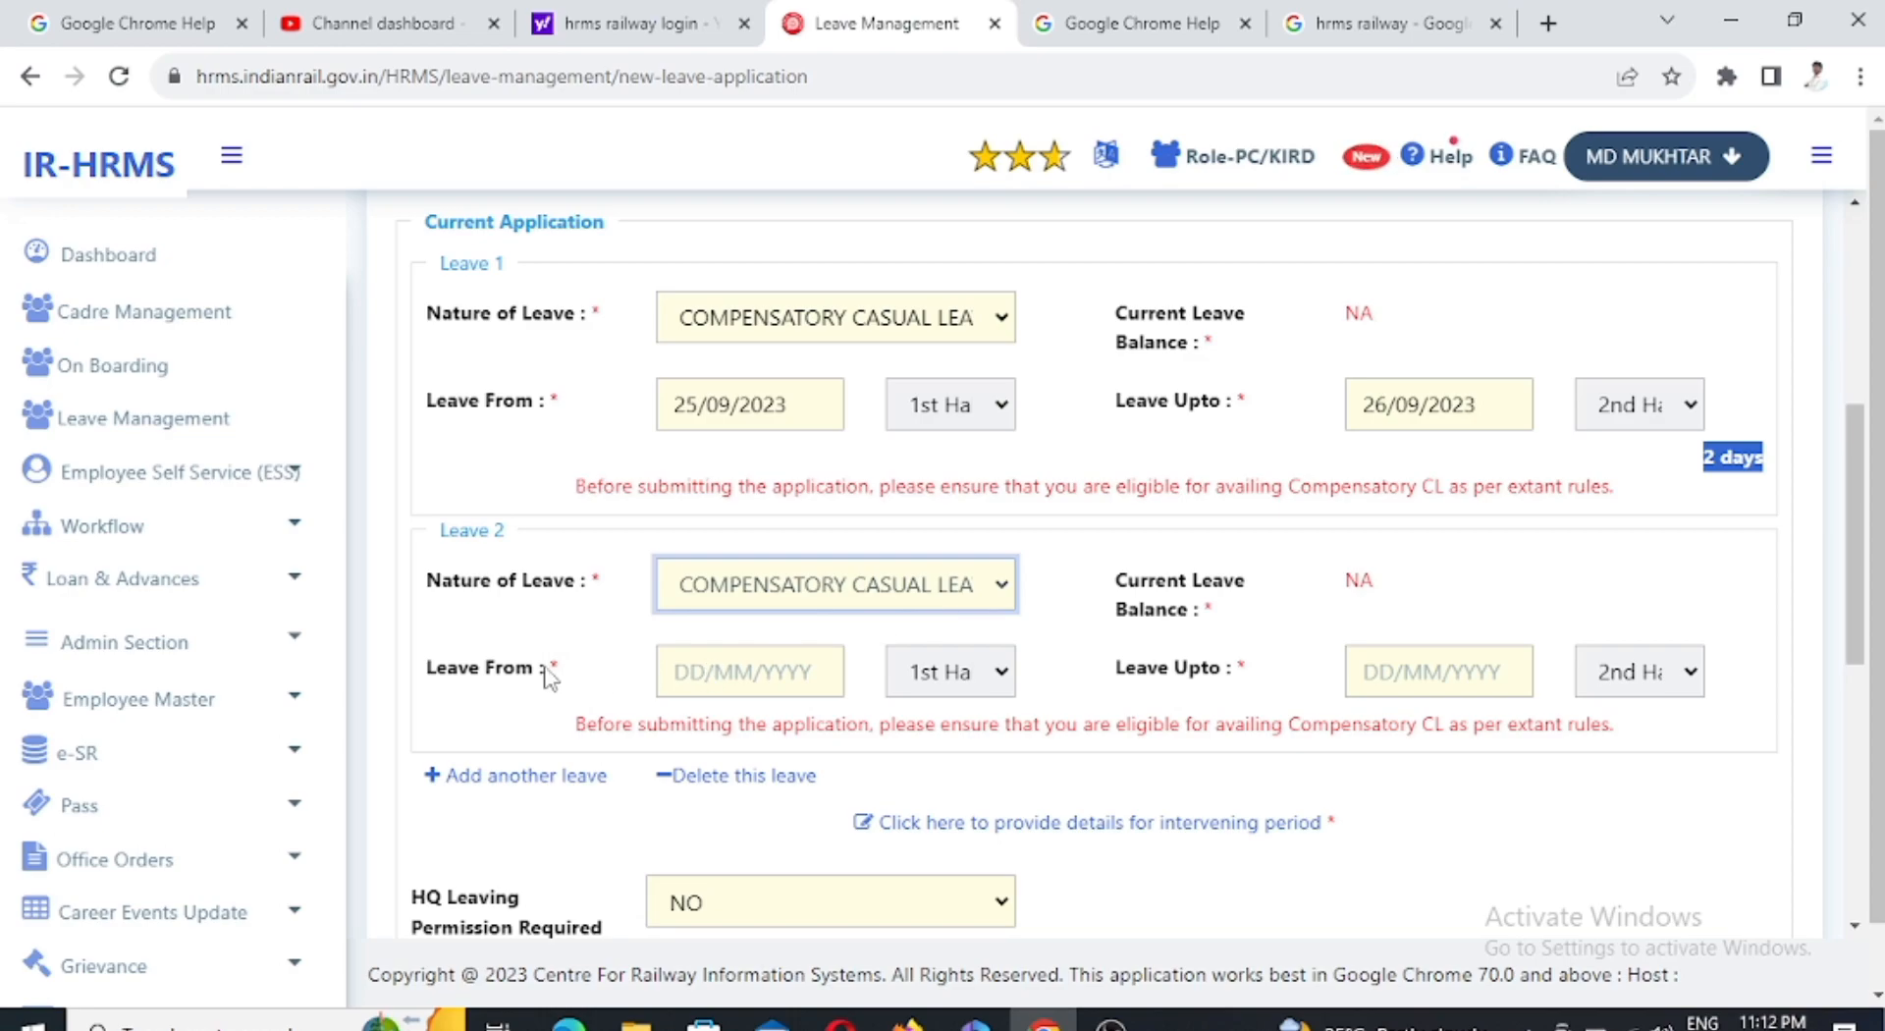
# Set both the start and end dates of Leave 2 to 28/09/2023.
pyautogui.click(703, 681)
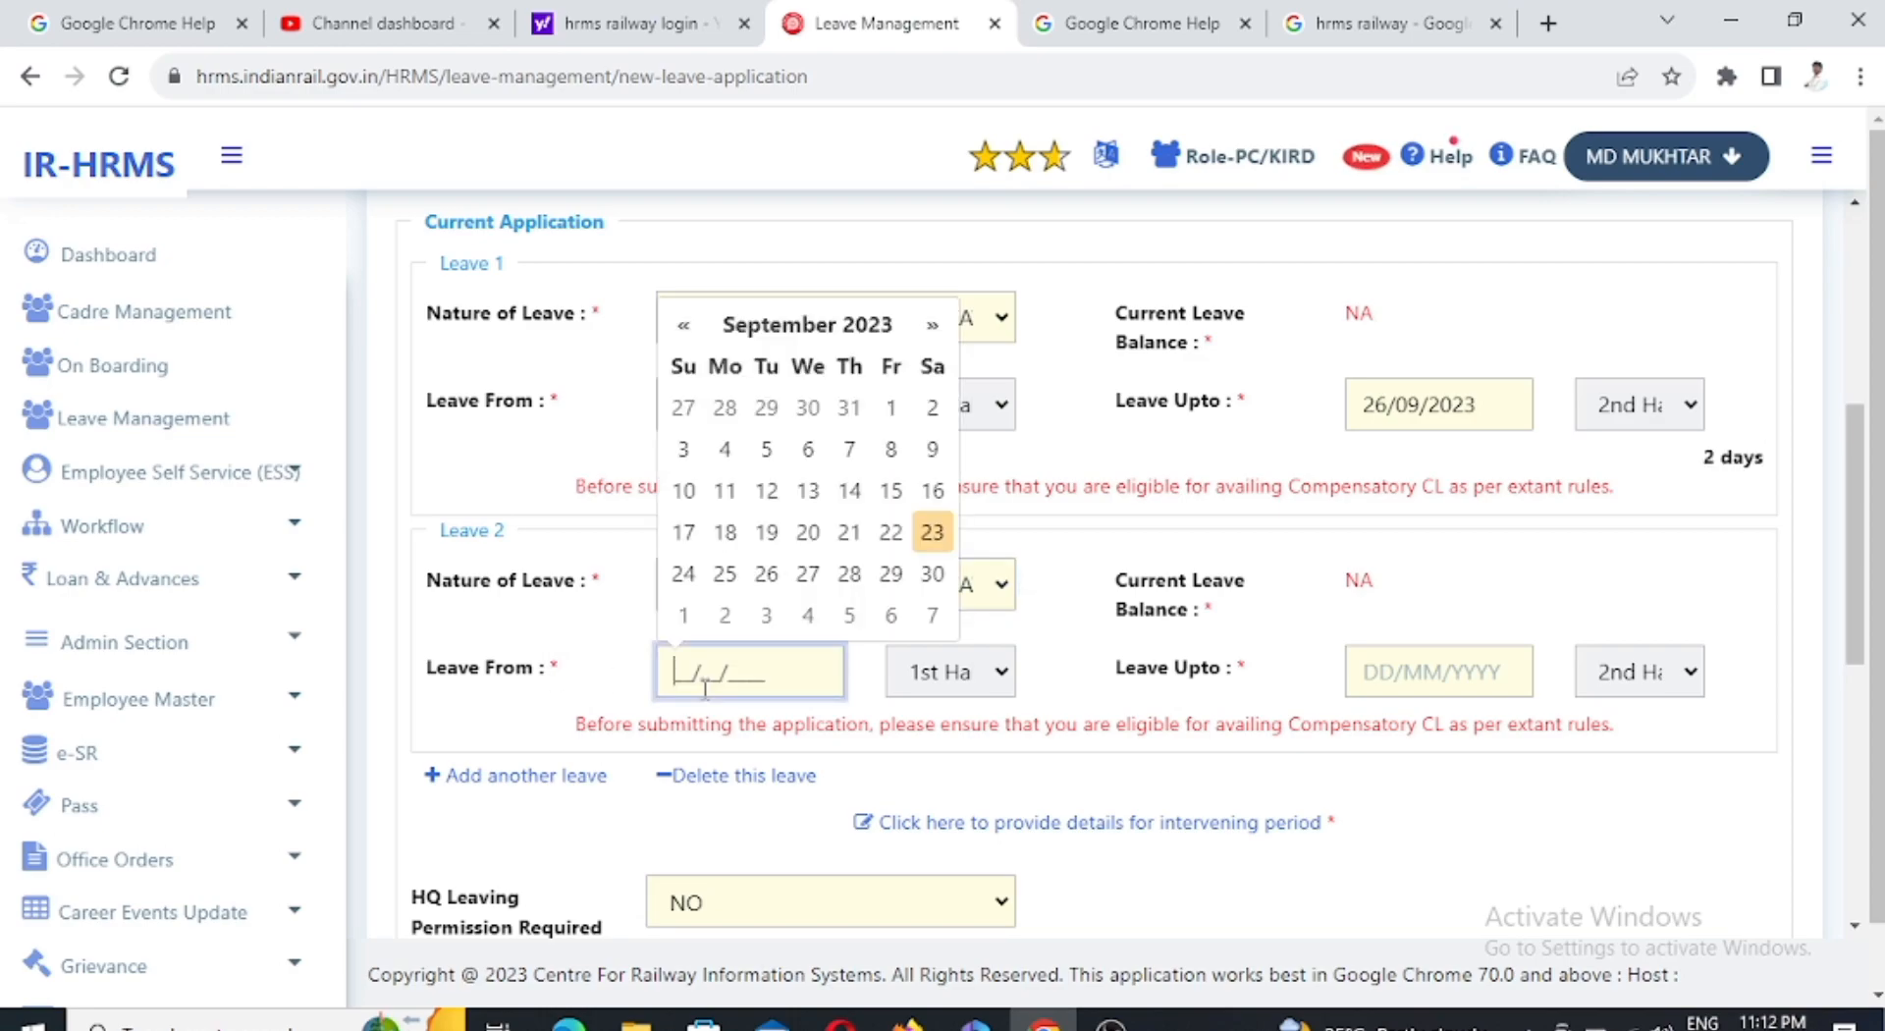
pyautogui.click(850, 573)
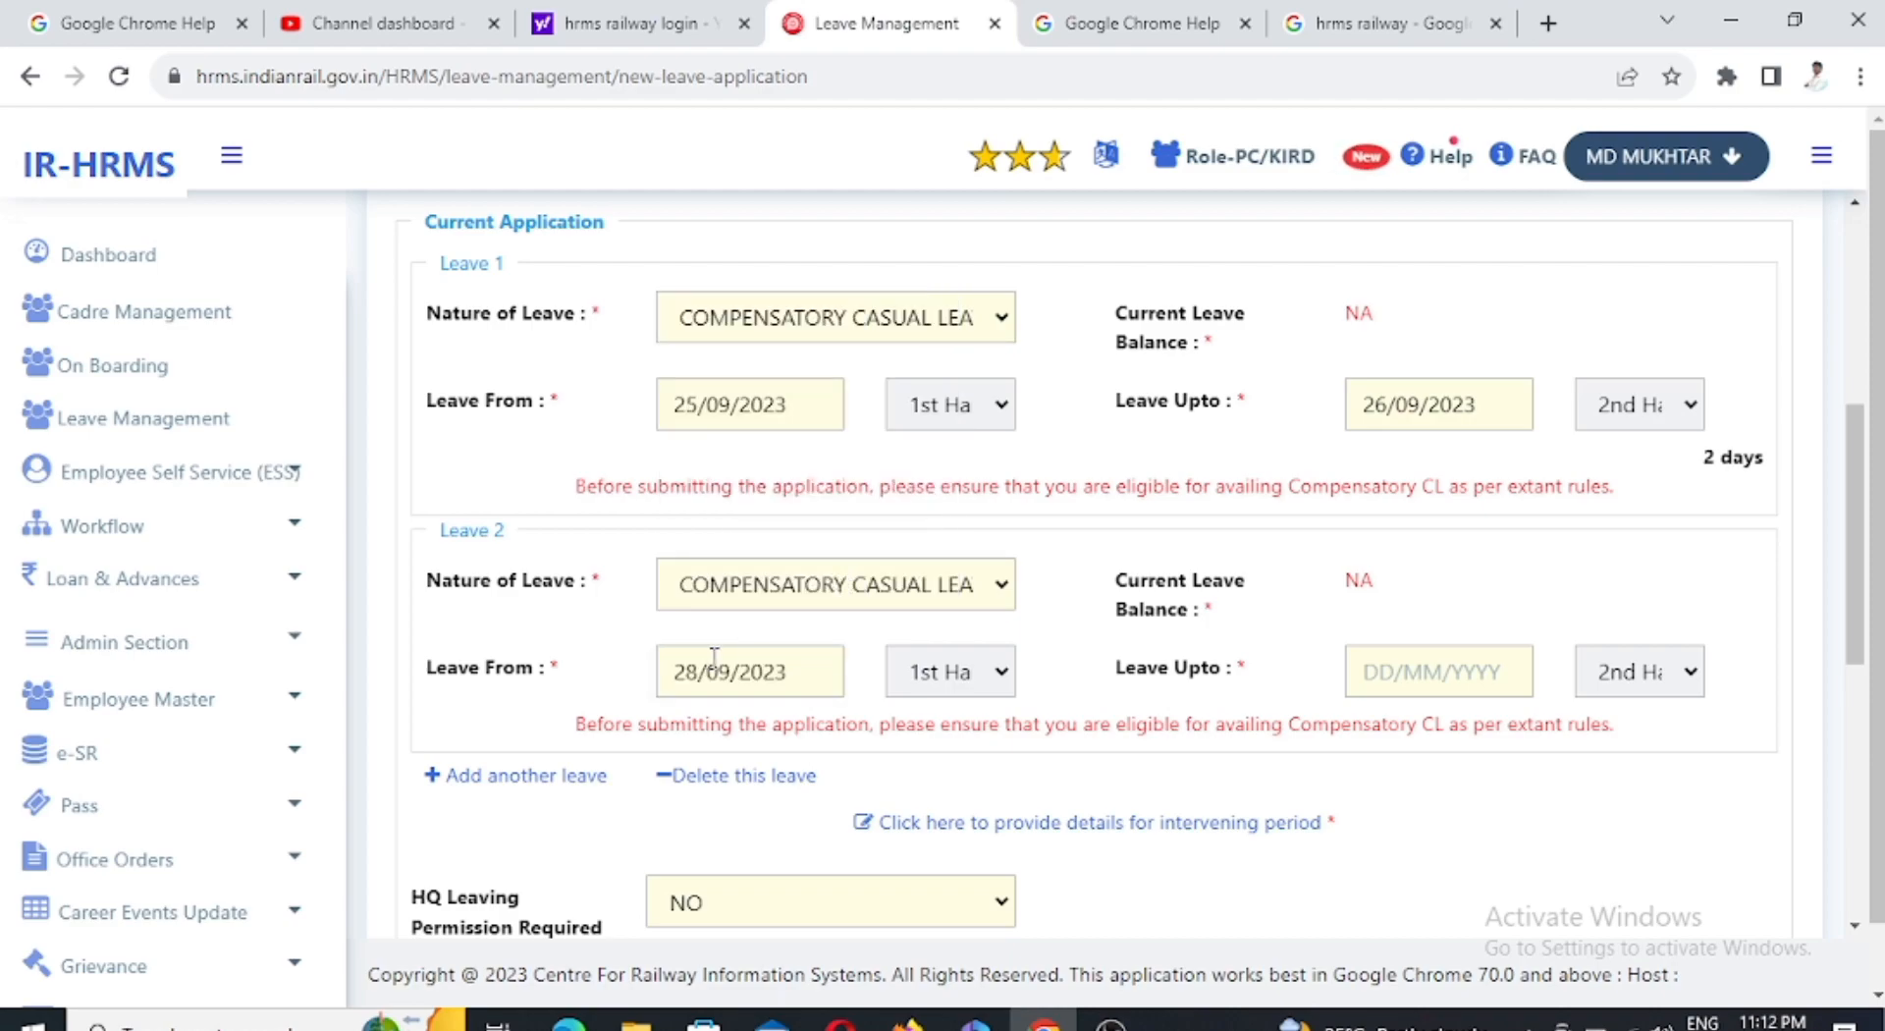
pyautogui.click(1392, 663)
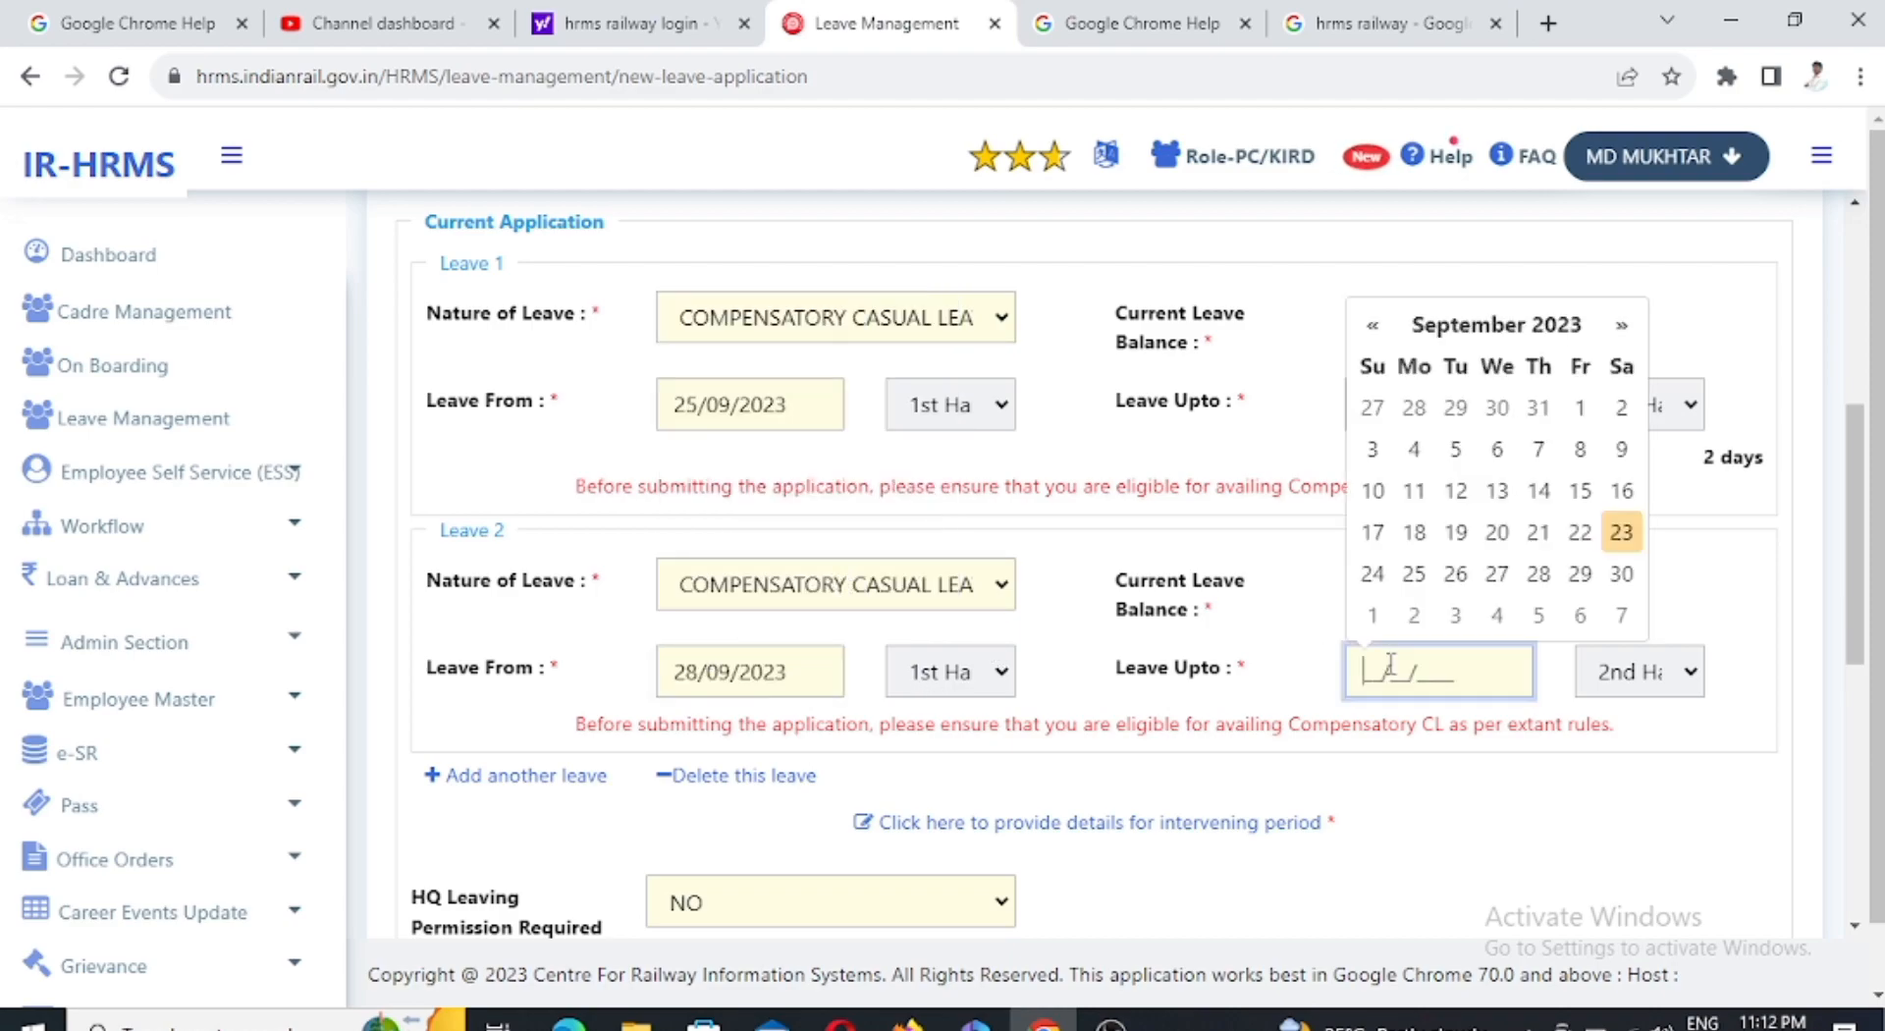
pyautogui.click(1537, 573)
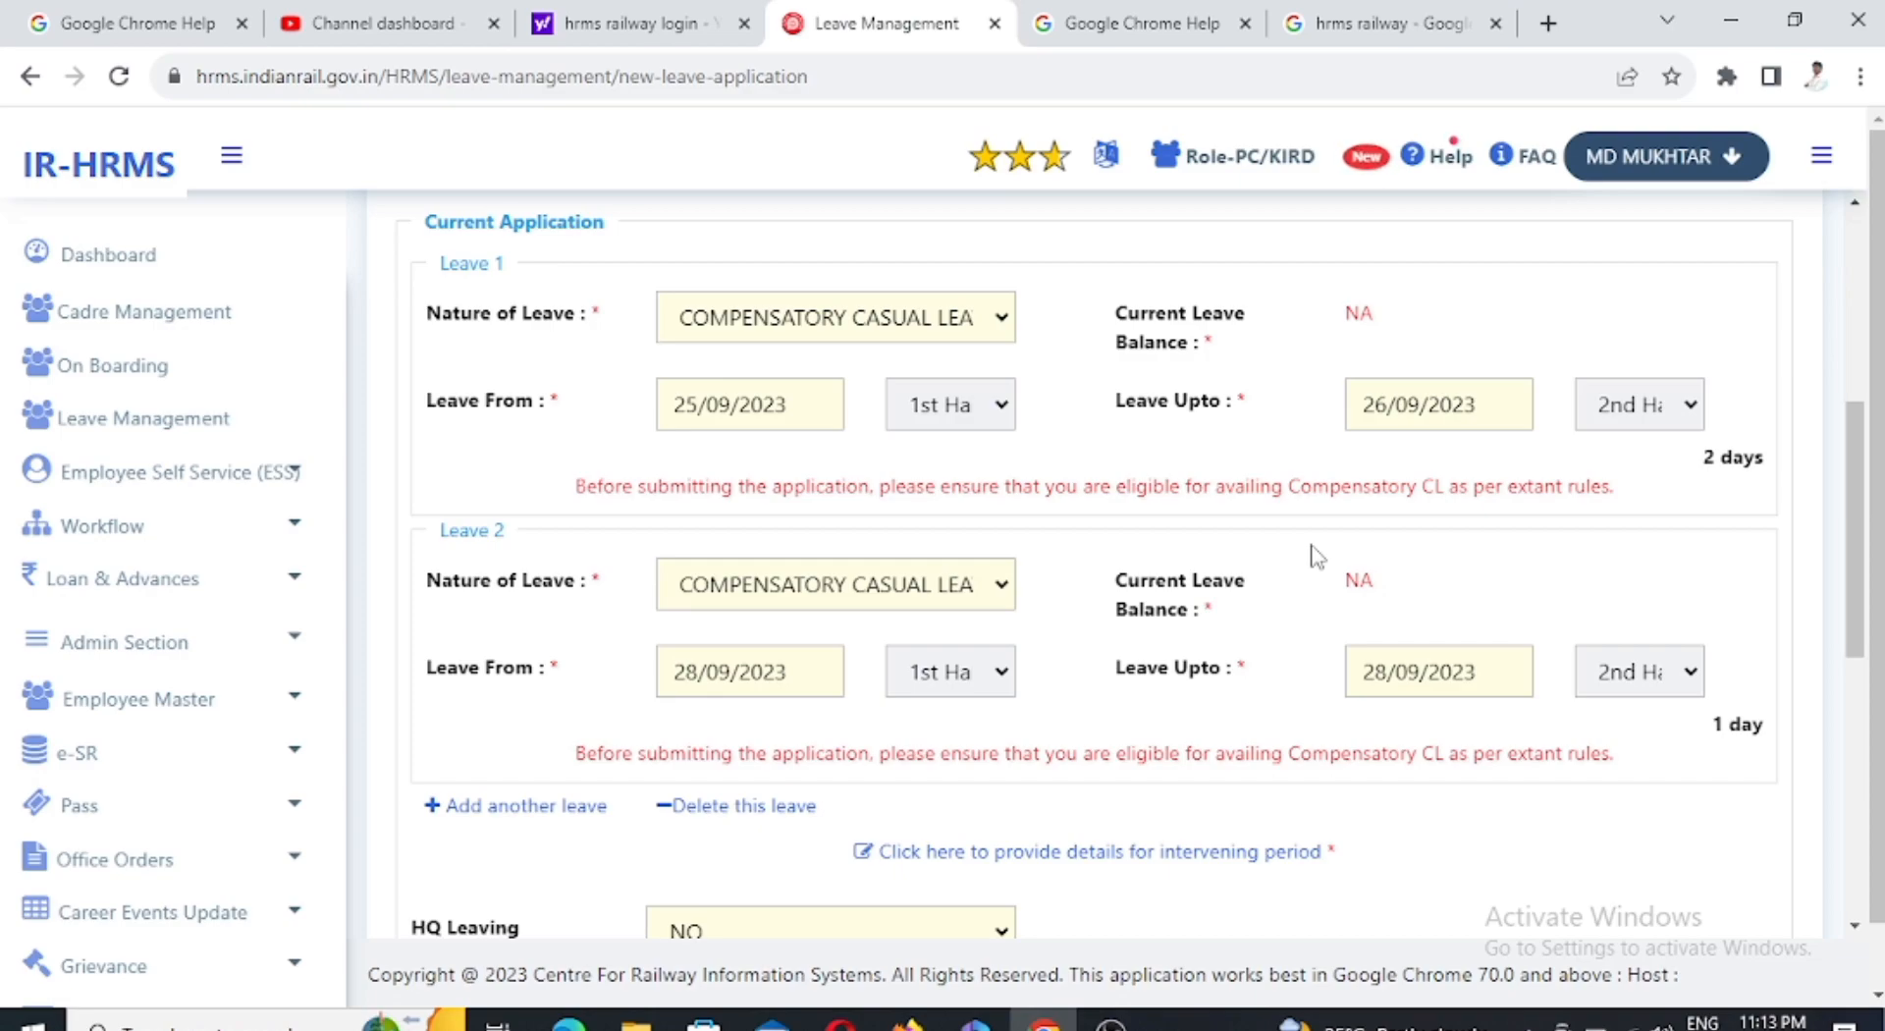
# Add a third leave of nature LEAVE ON AVERAGE PAY (LAP) and check its current leave balance.
pyautogui.scroll(-3, 1073, 673)
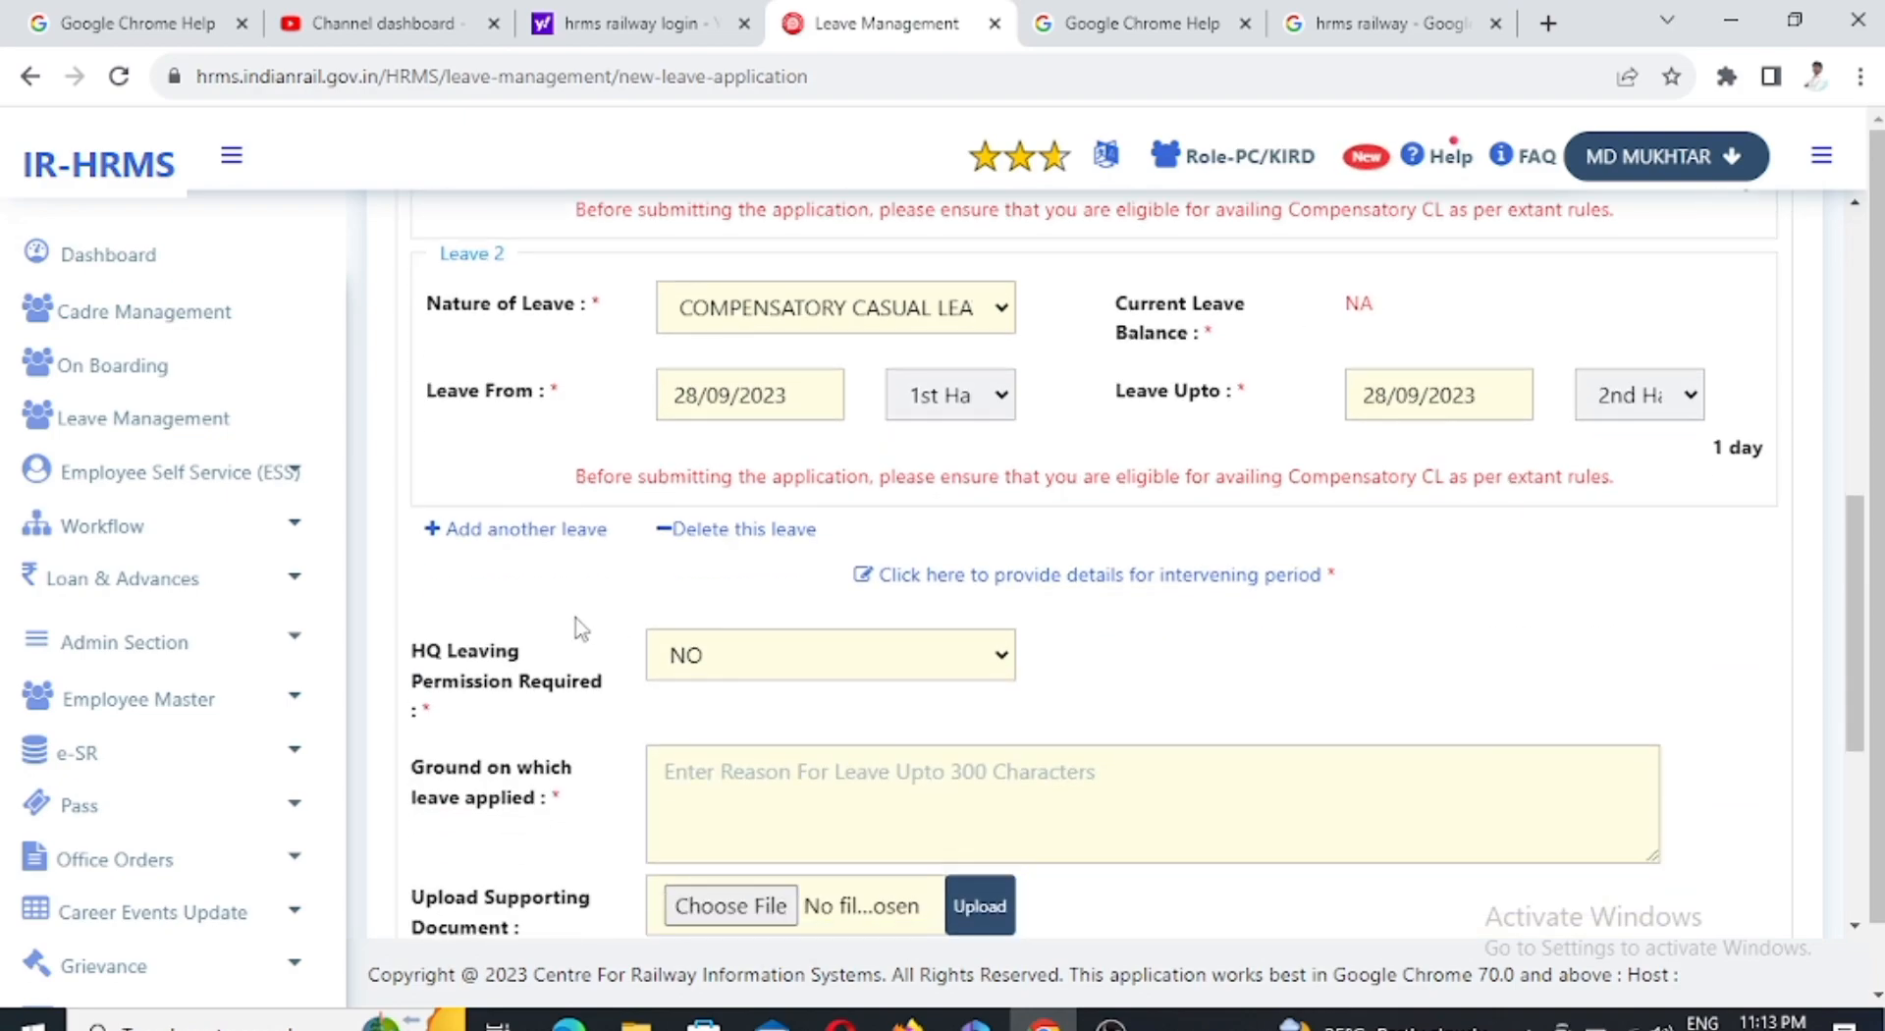
pyautogui.click(512, 545)
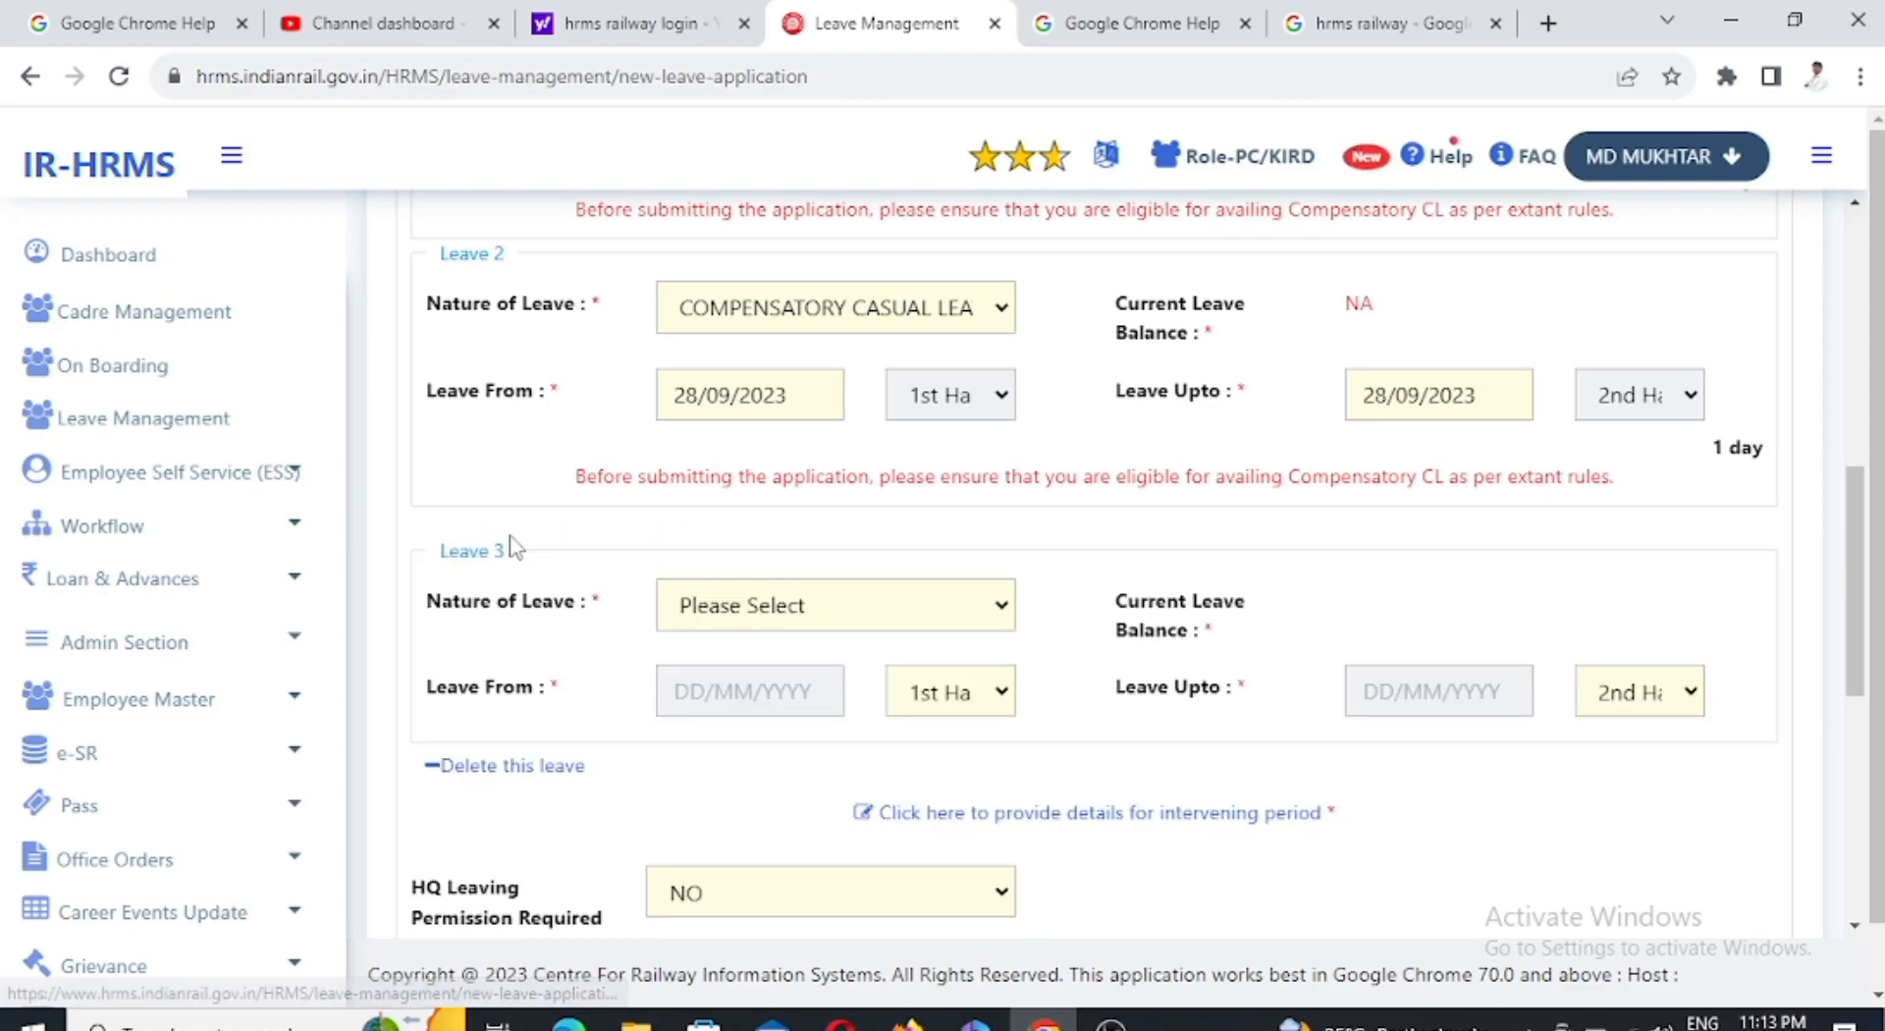
pyautogui.click(771, 614)
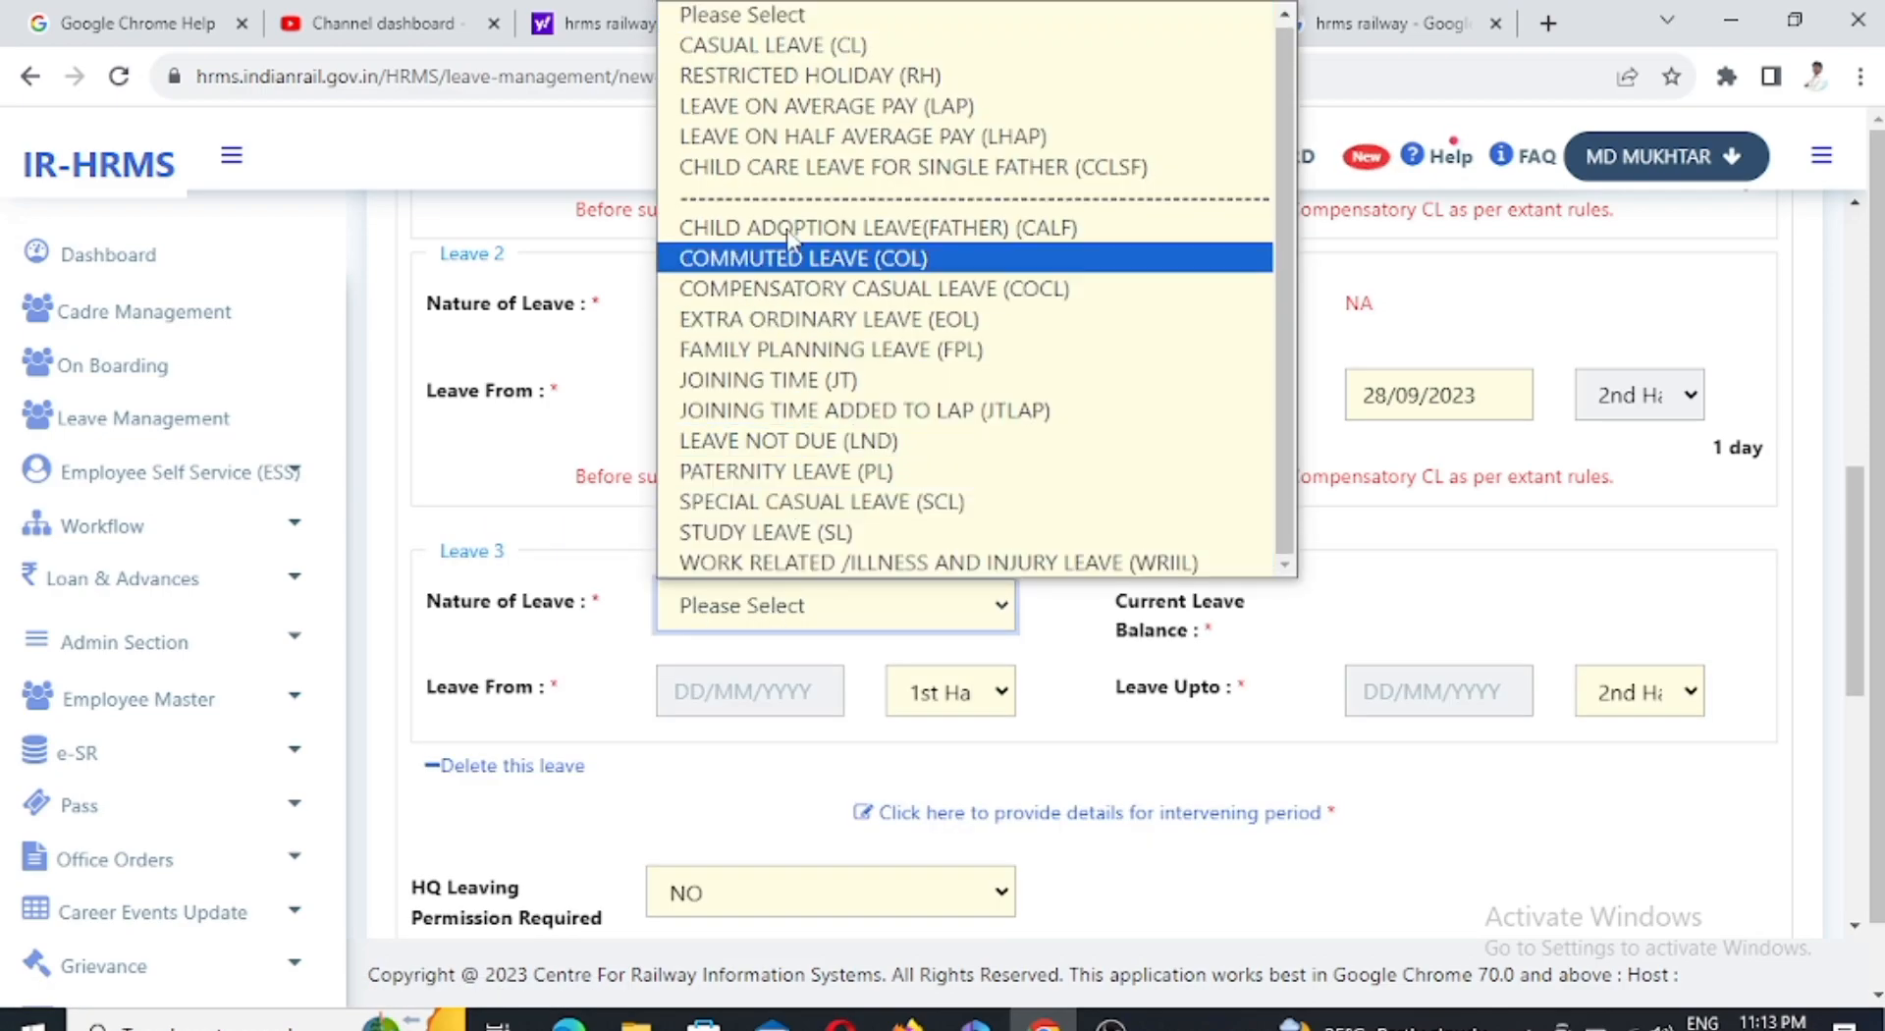
pyautogui.click(777, 106)
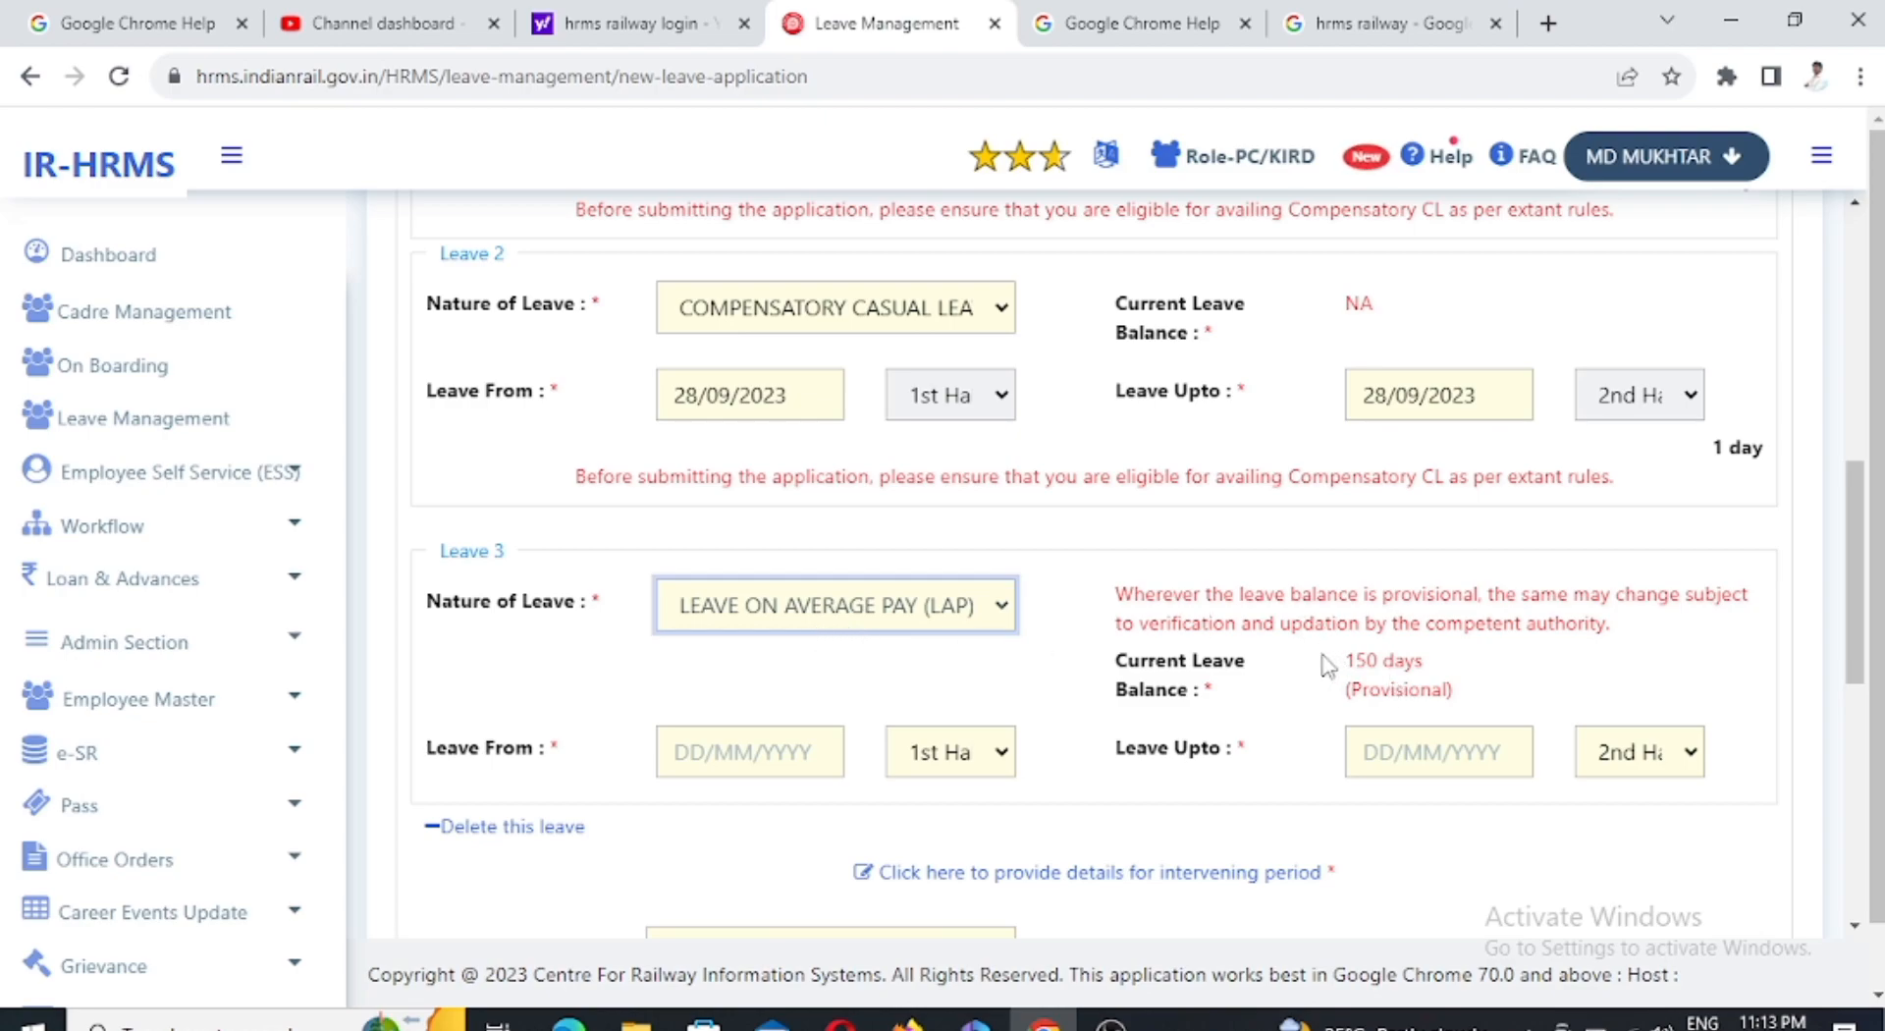
pyautogui.moveTo(1341, 662); pyautogui.dragTo(1446, 673)
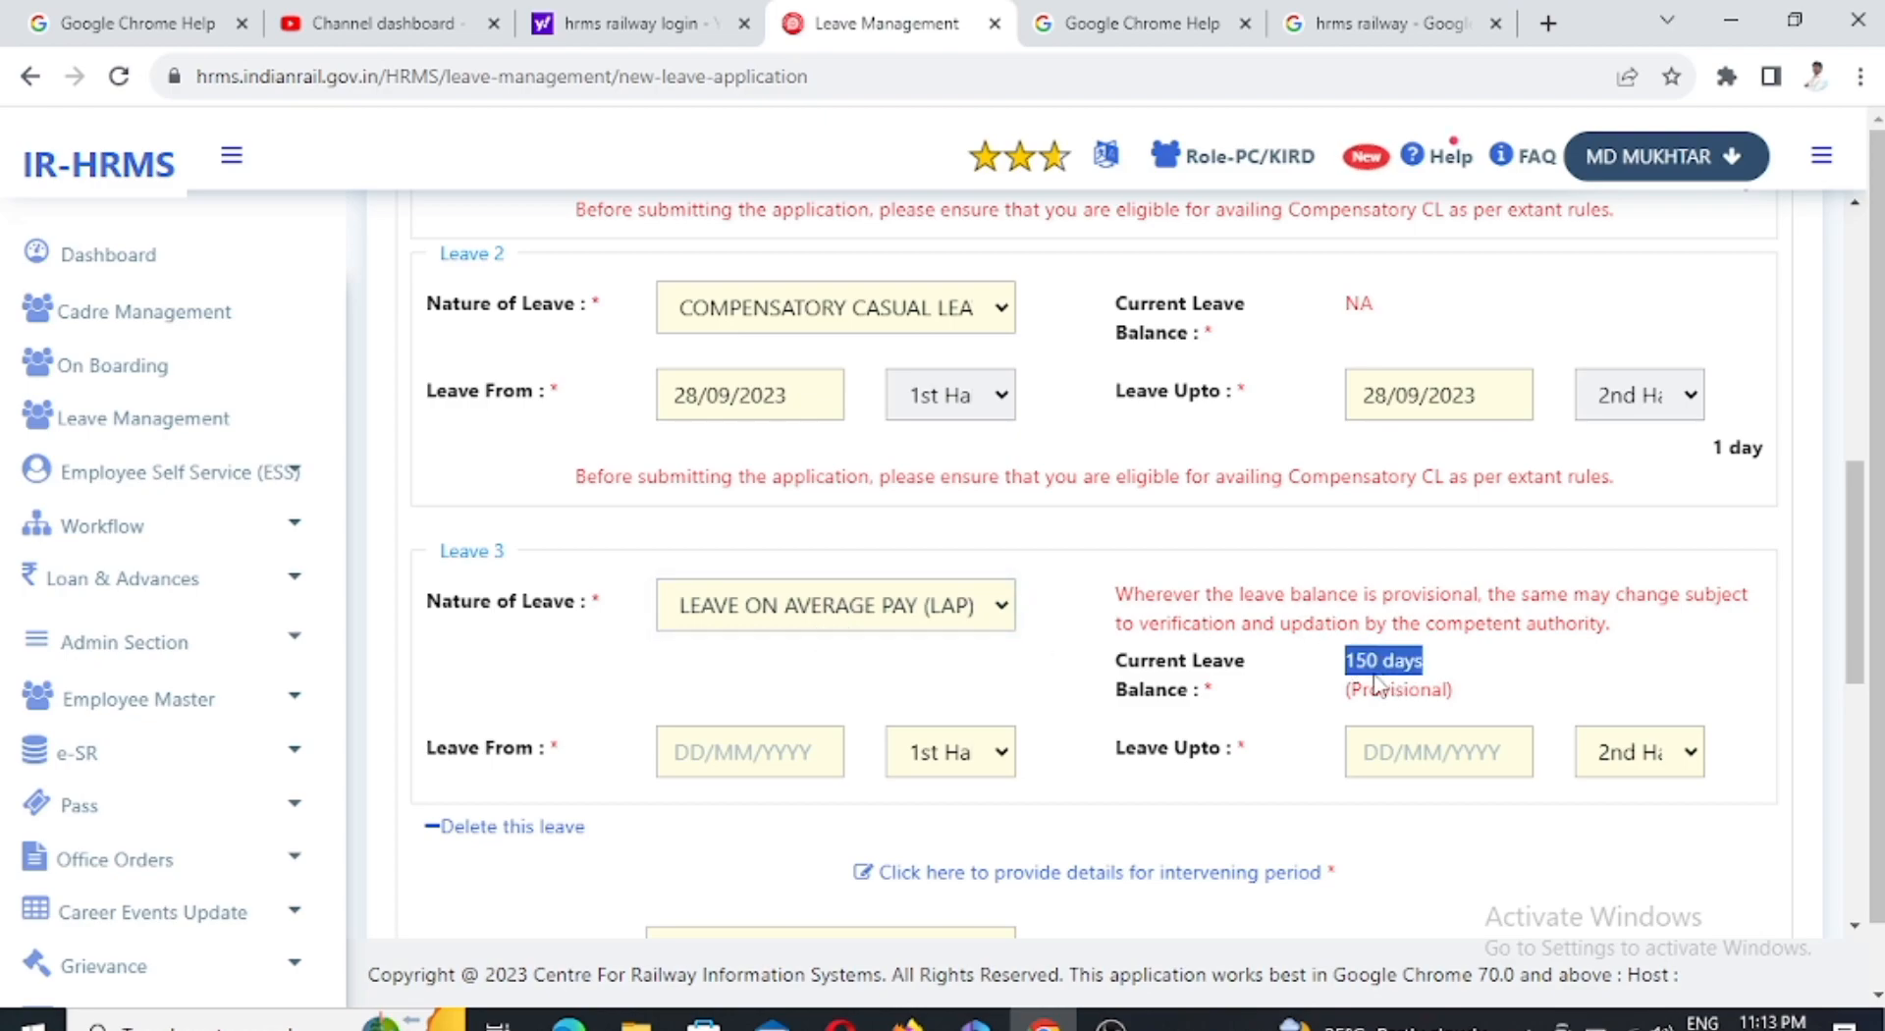
pyautogui.scroll(-2, 935, 779)
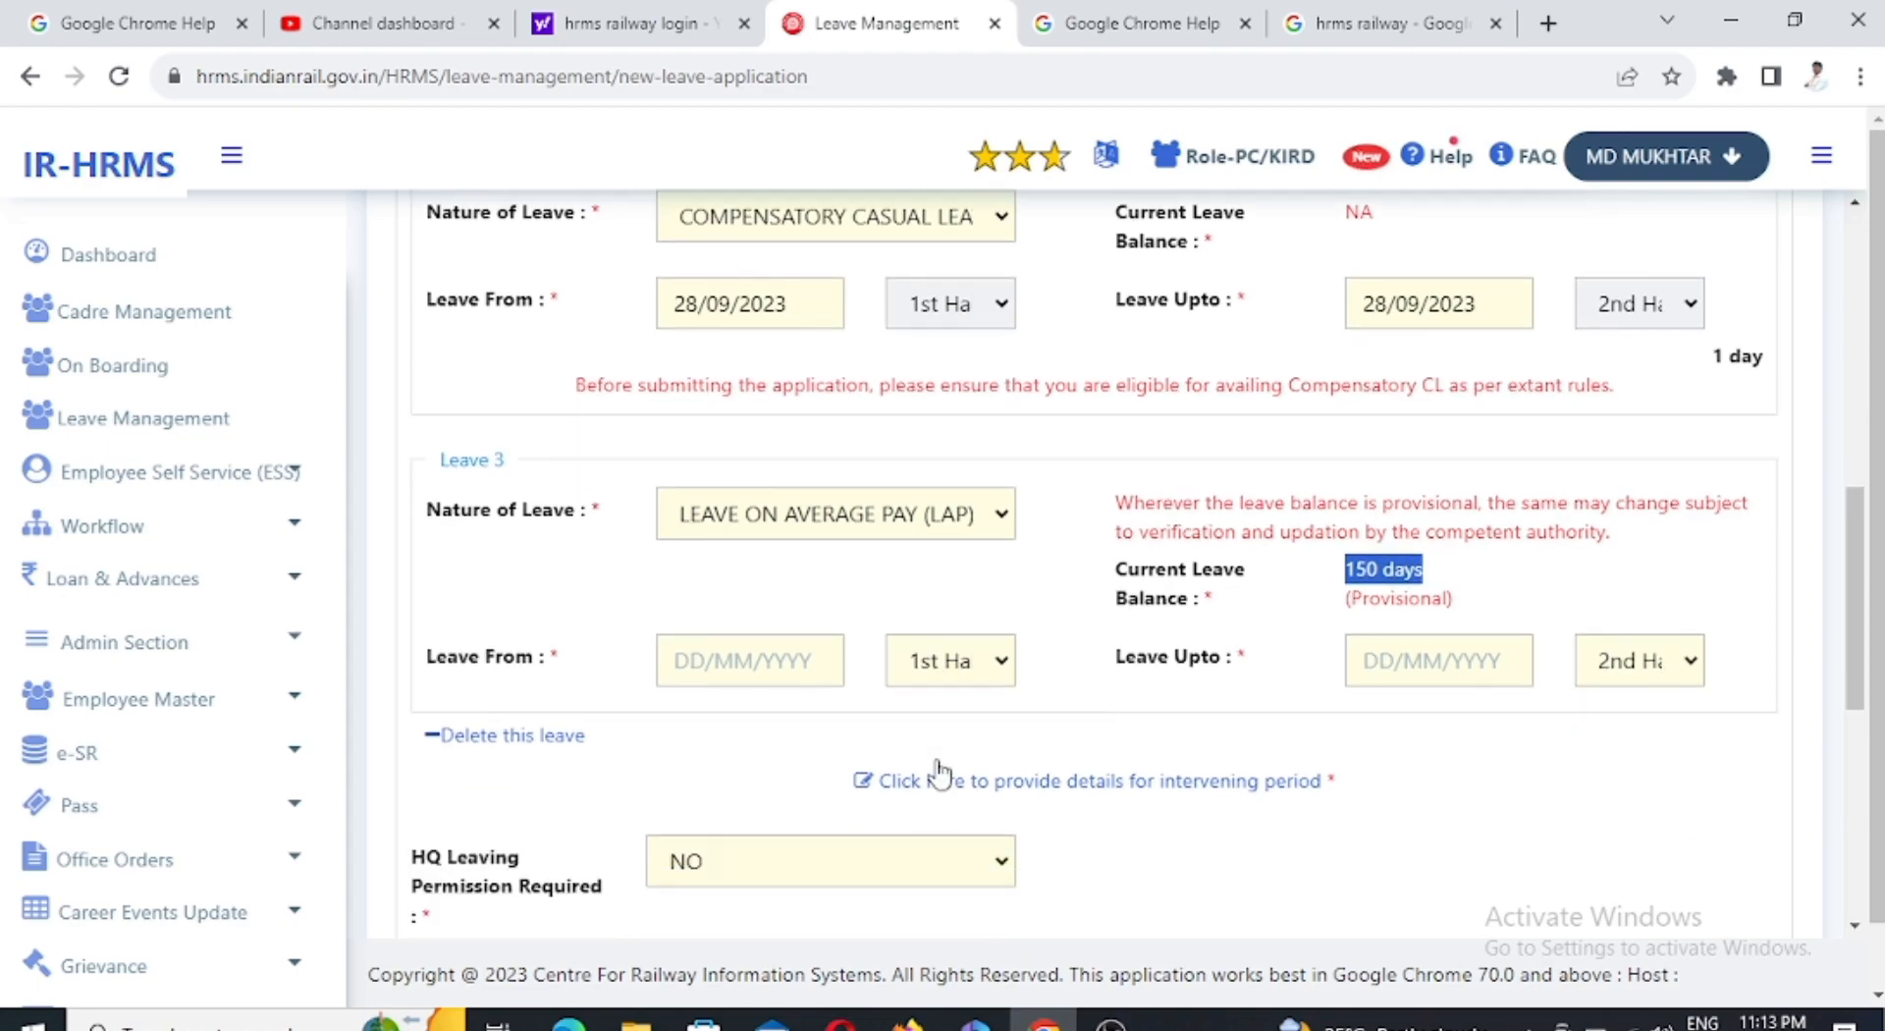
# Set Leave 3 to run from 29/09/2023 to 30/09/2023.
pyautogui.scroll(2, 1176, 572)
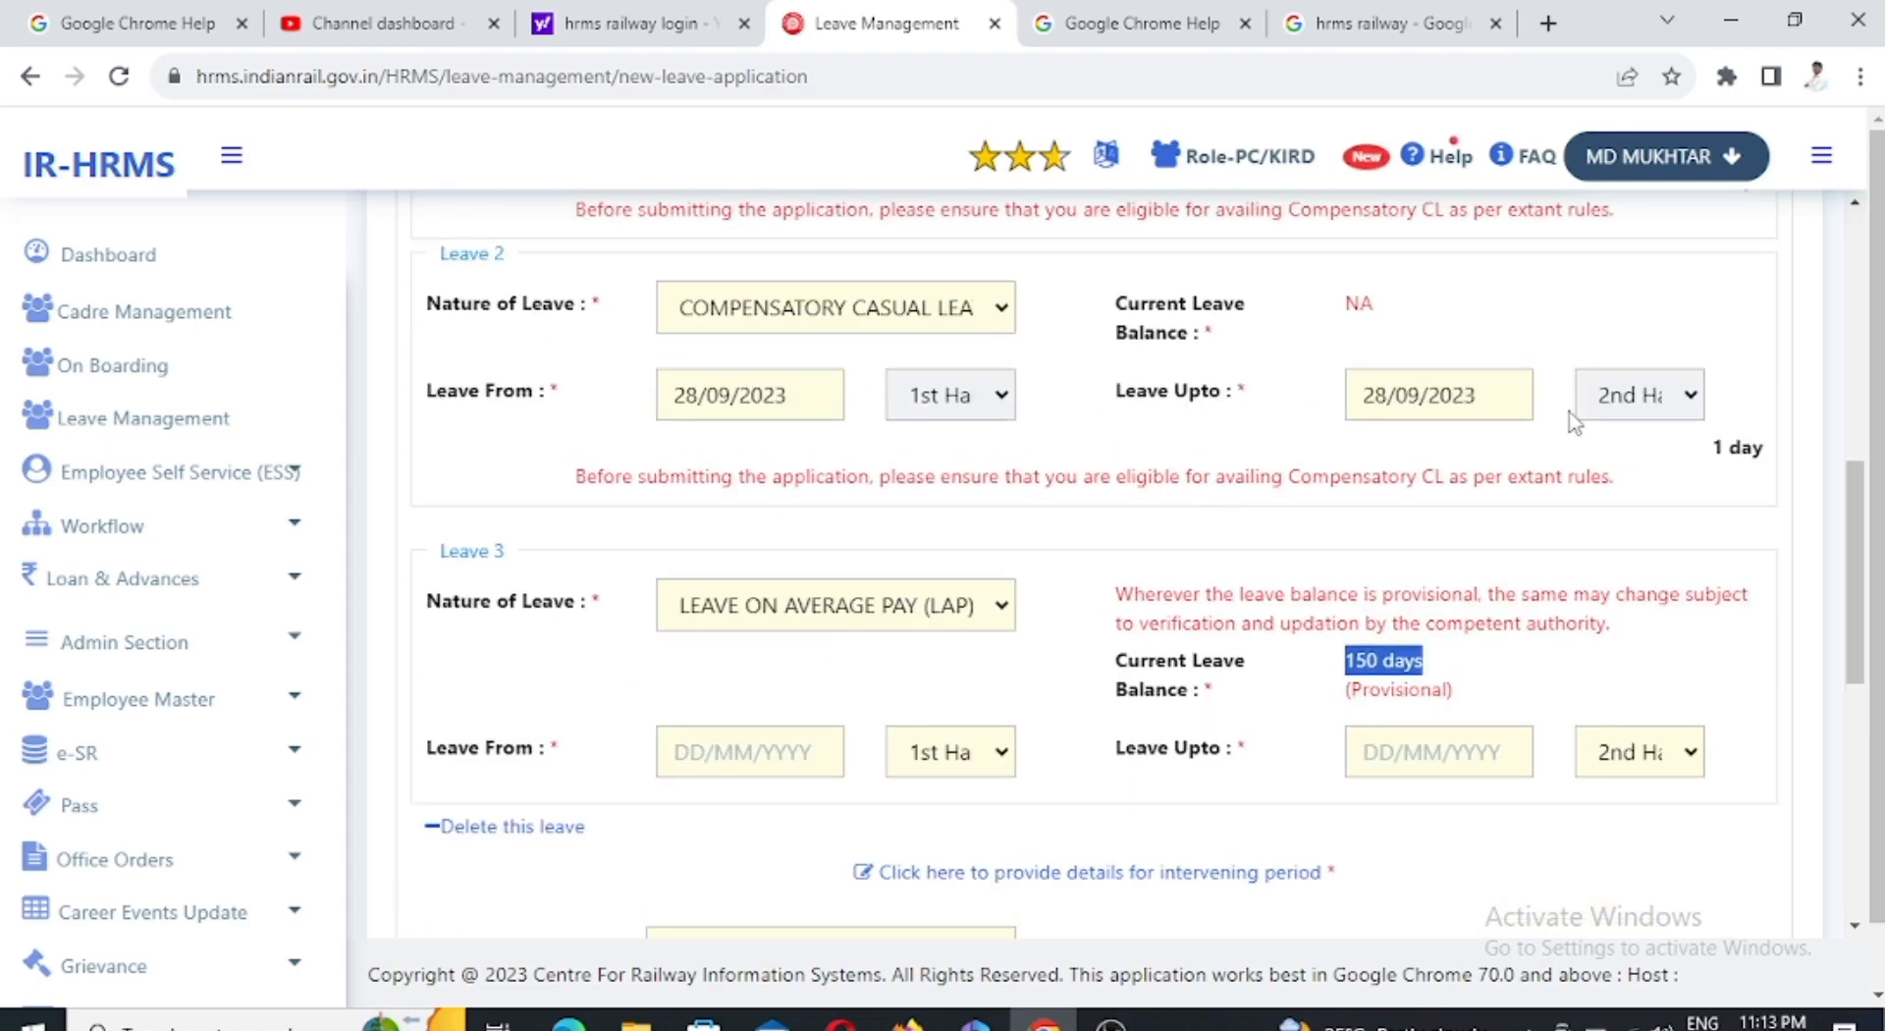
pyautogui.scroll(-1, 918, 843)
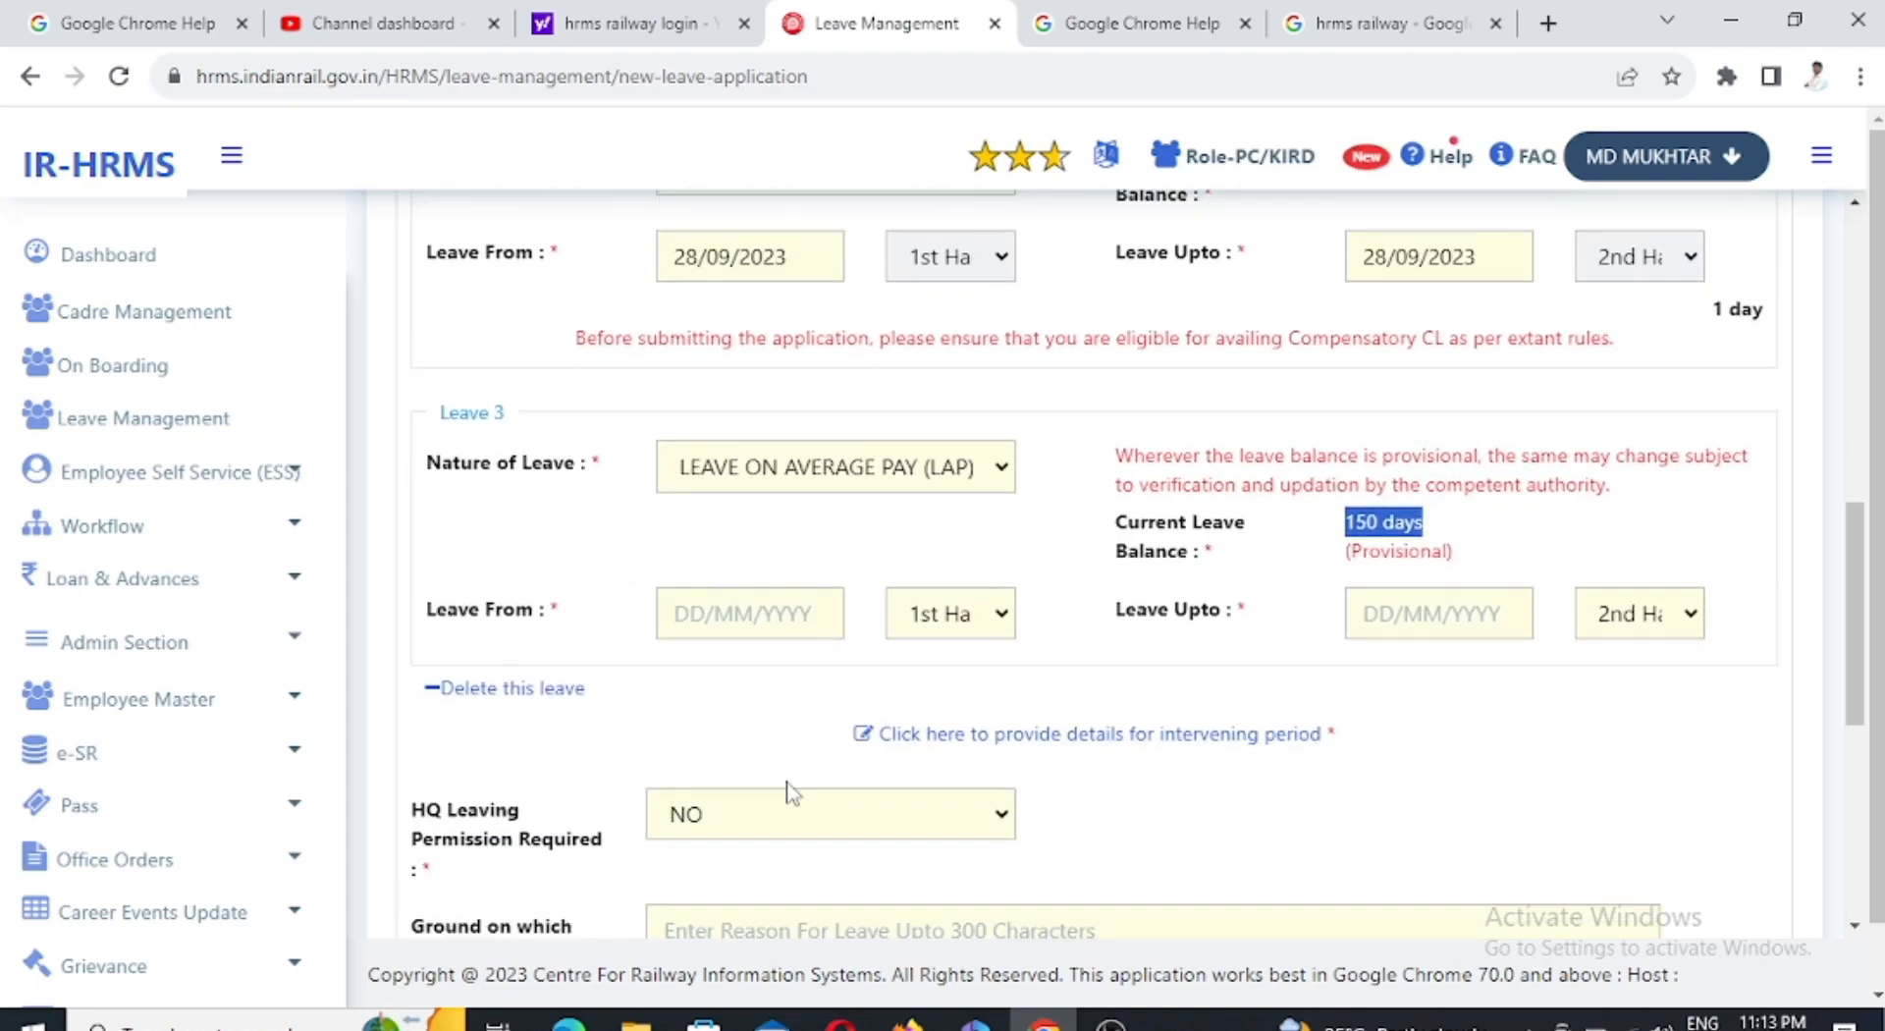
pyautogui.click(691, 617)
pyautogui.click(889, 519)
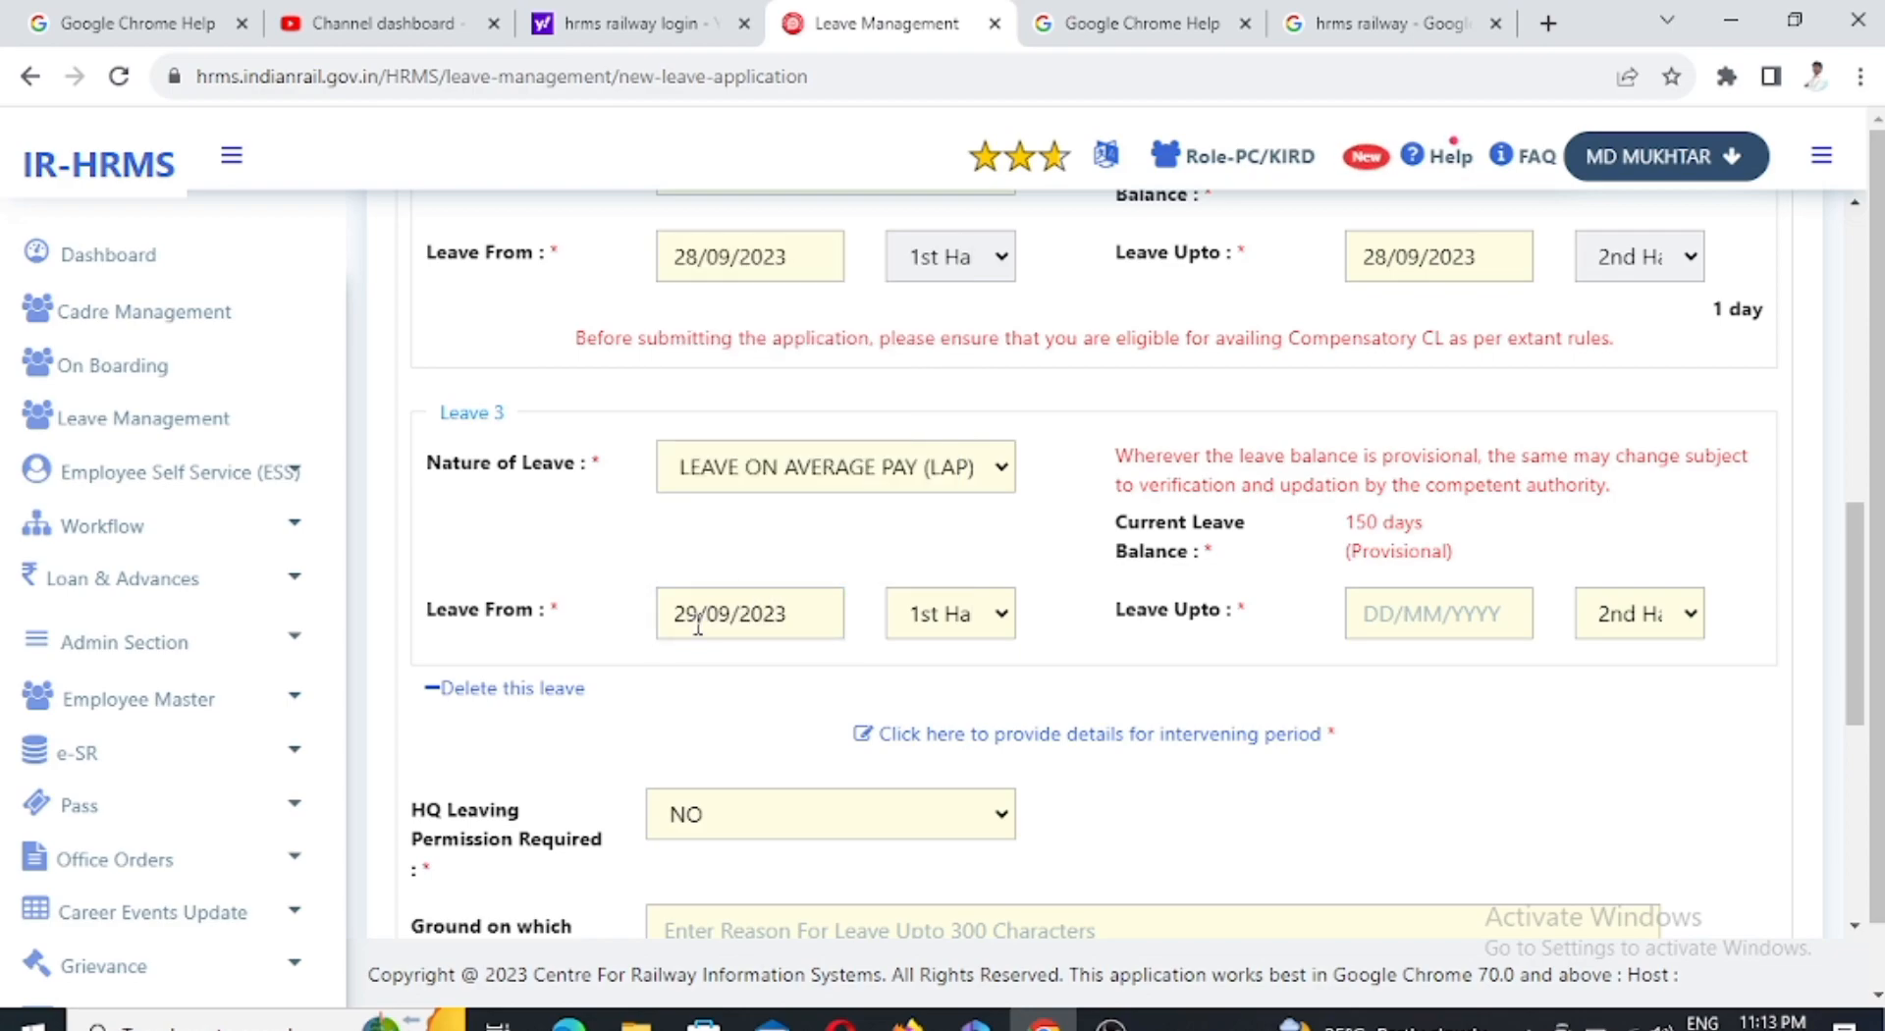
pyautogui.click(1384, 616)
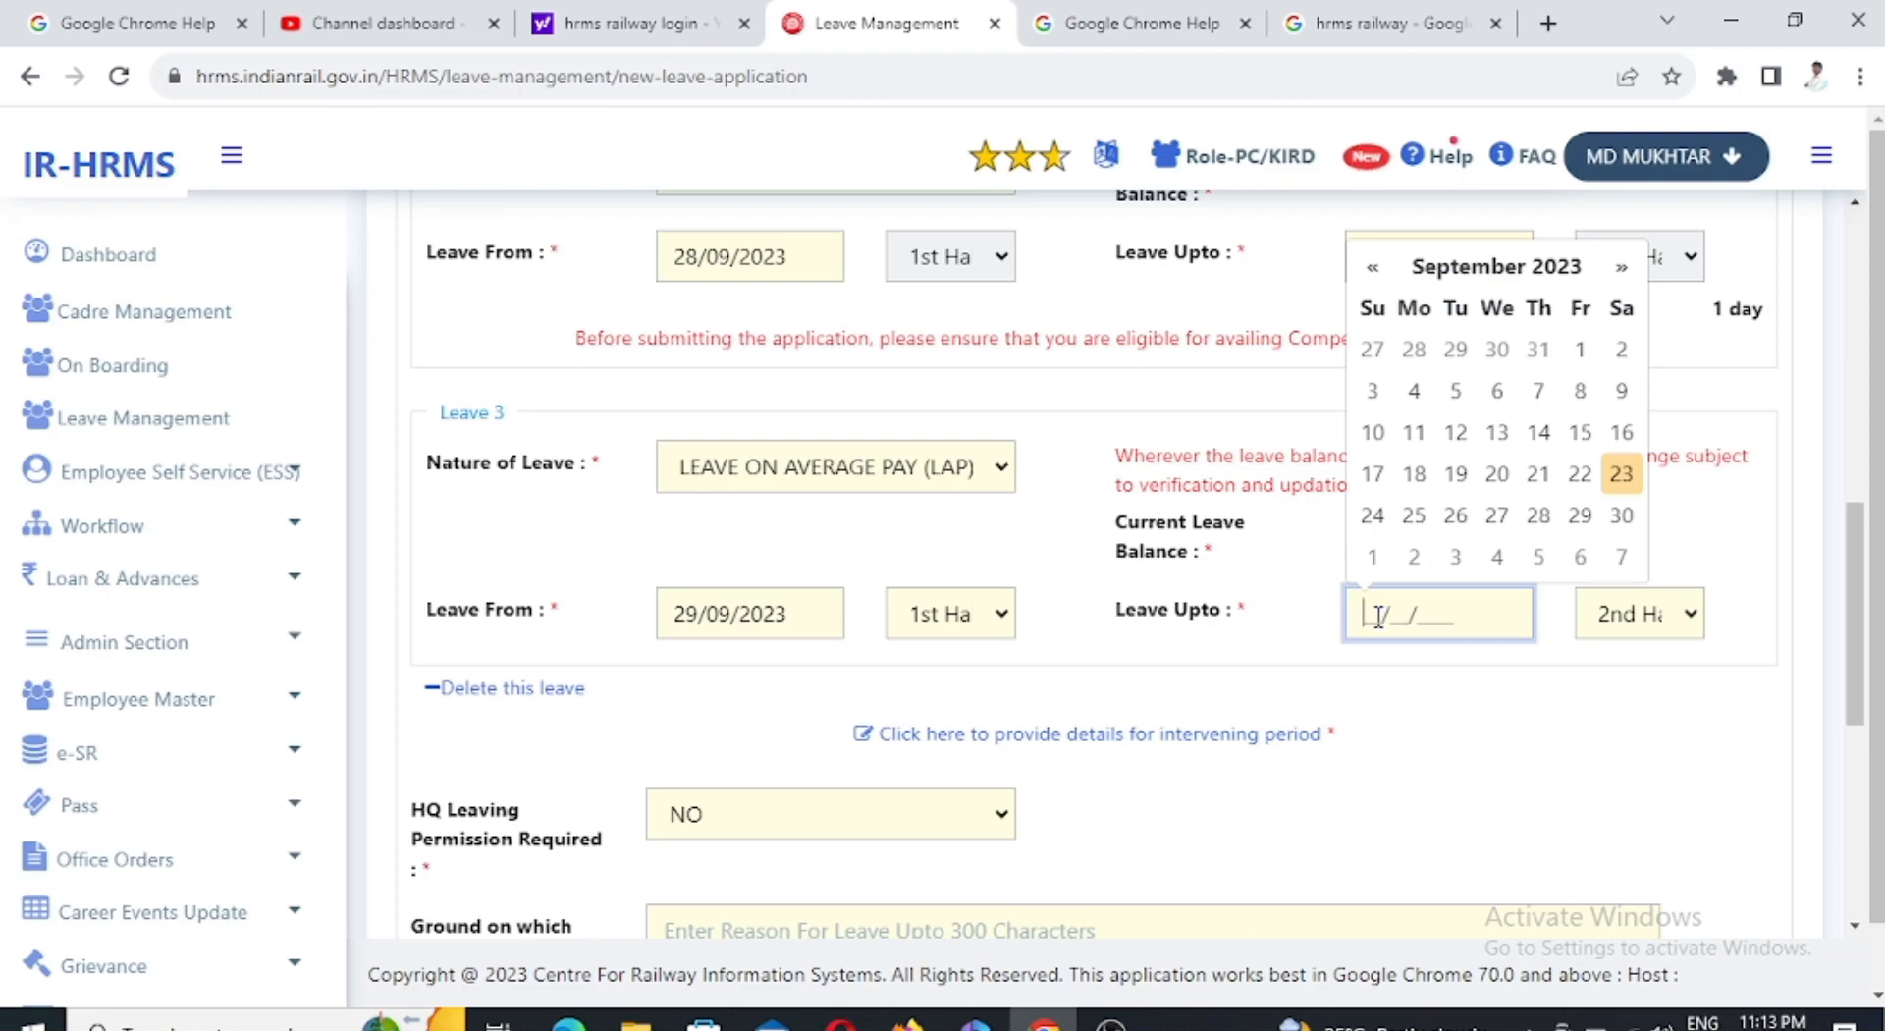
pyautogui.click(1622, 518)
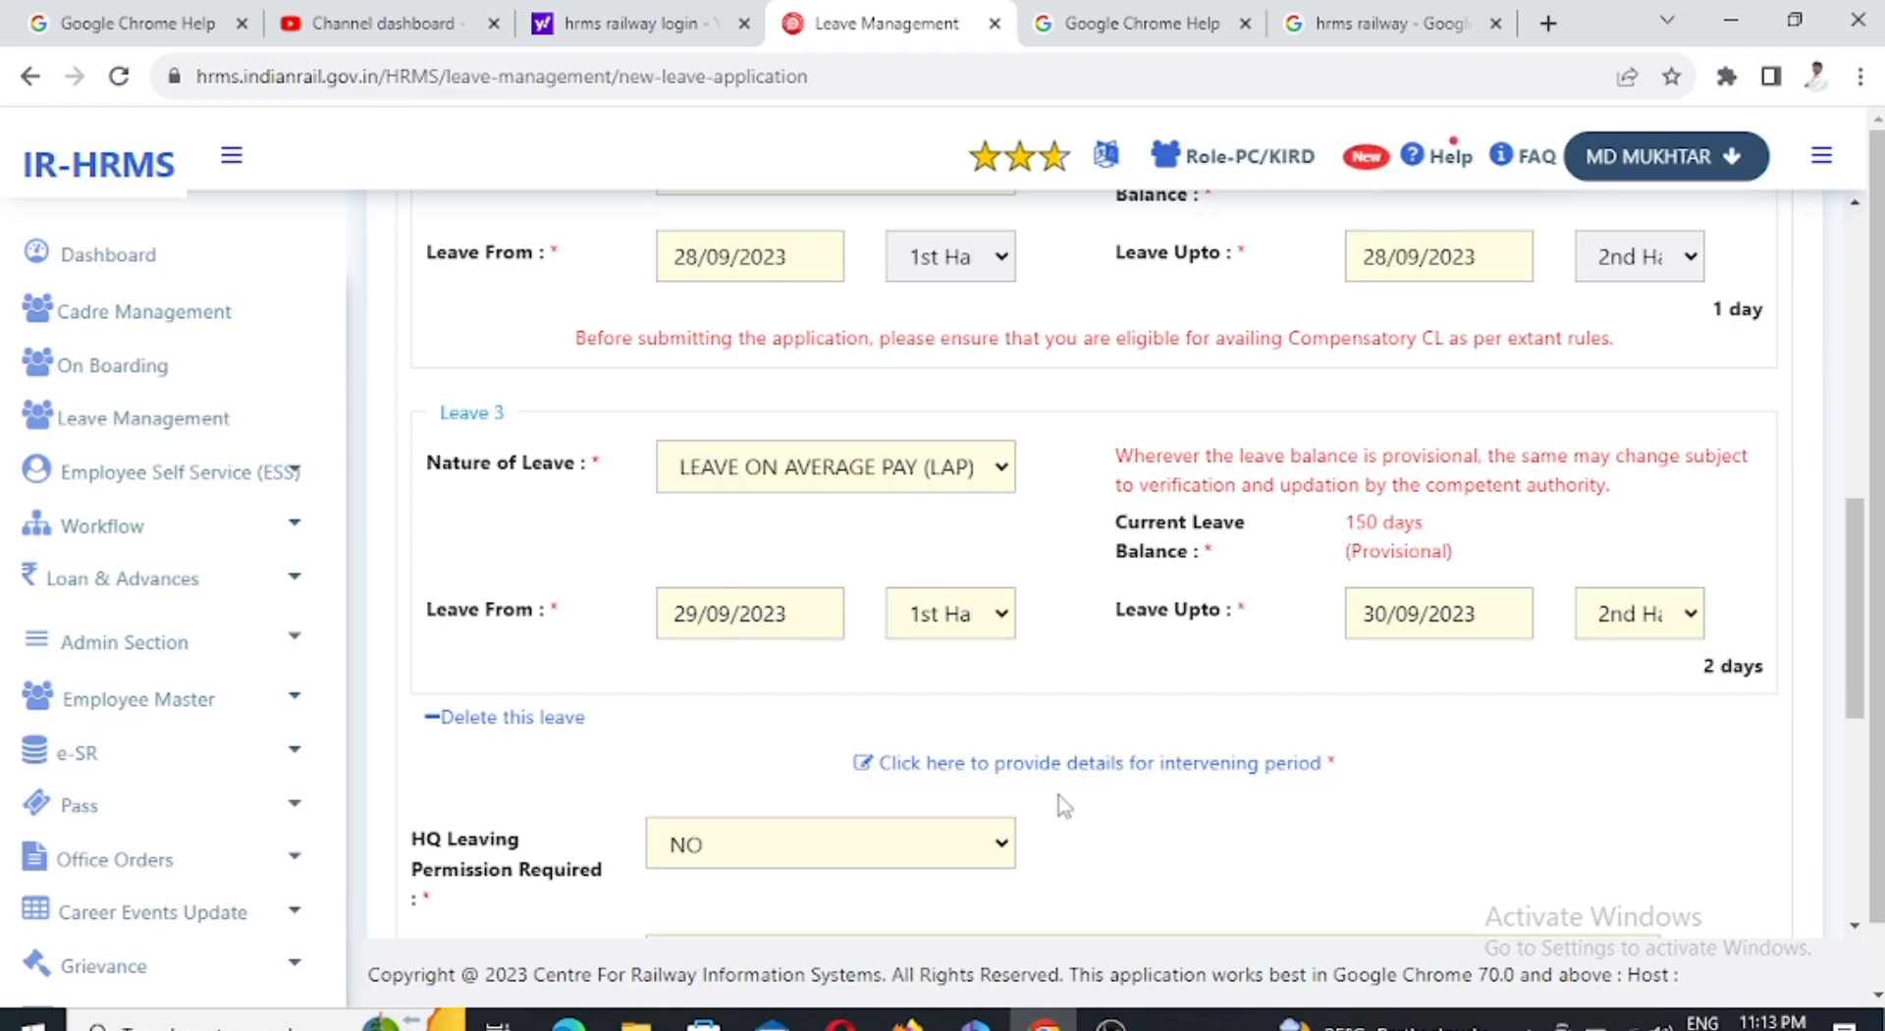
# Provide the intervening period details, giving Weekly Off as the reason for the break on 27/09/2023.
pyautogui.scroll(4, 1086, 651)
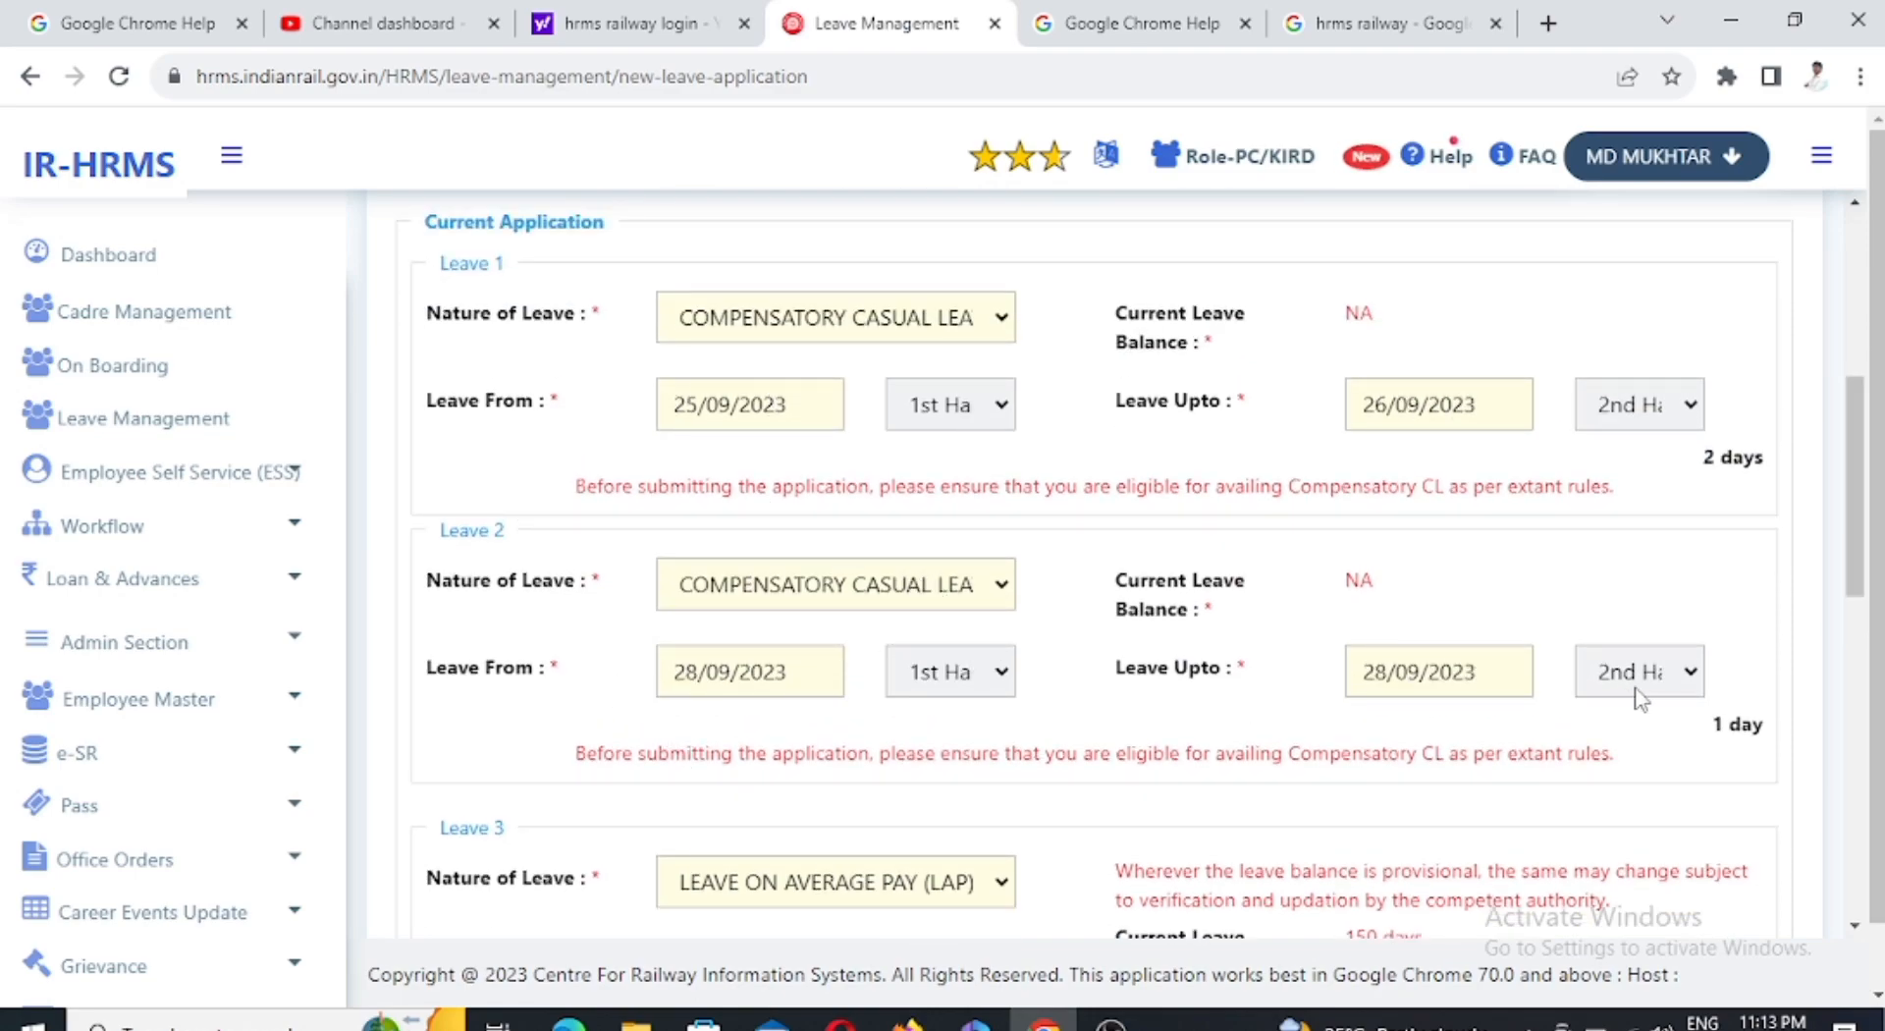
pyautogui.scroll(-3, 1207, 763)
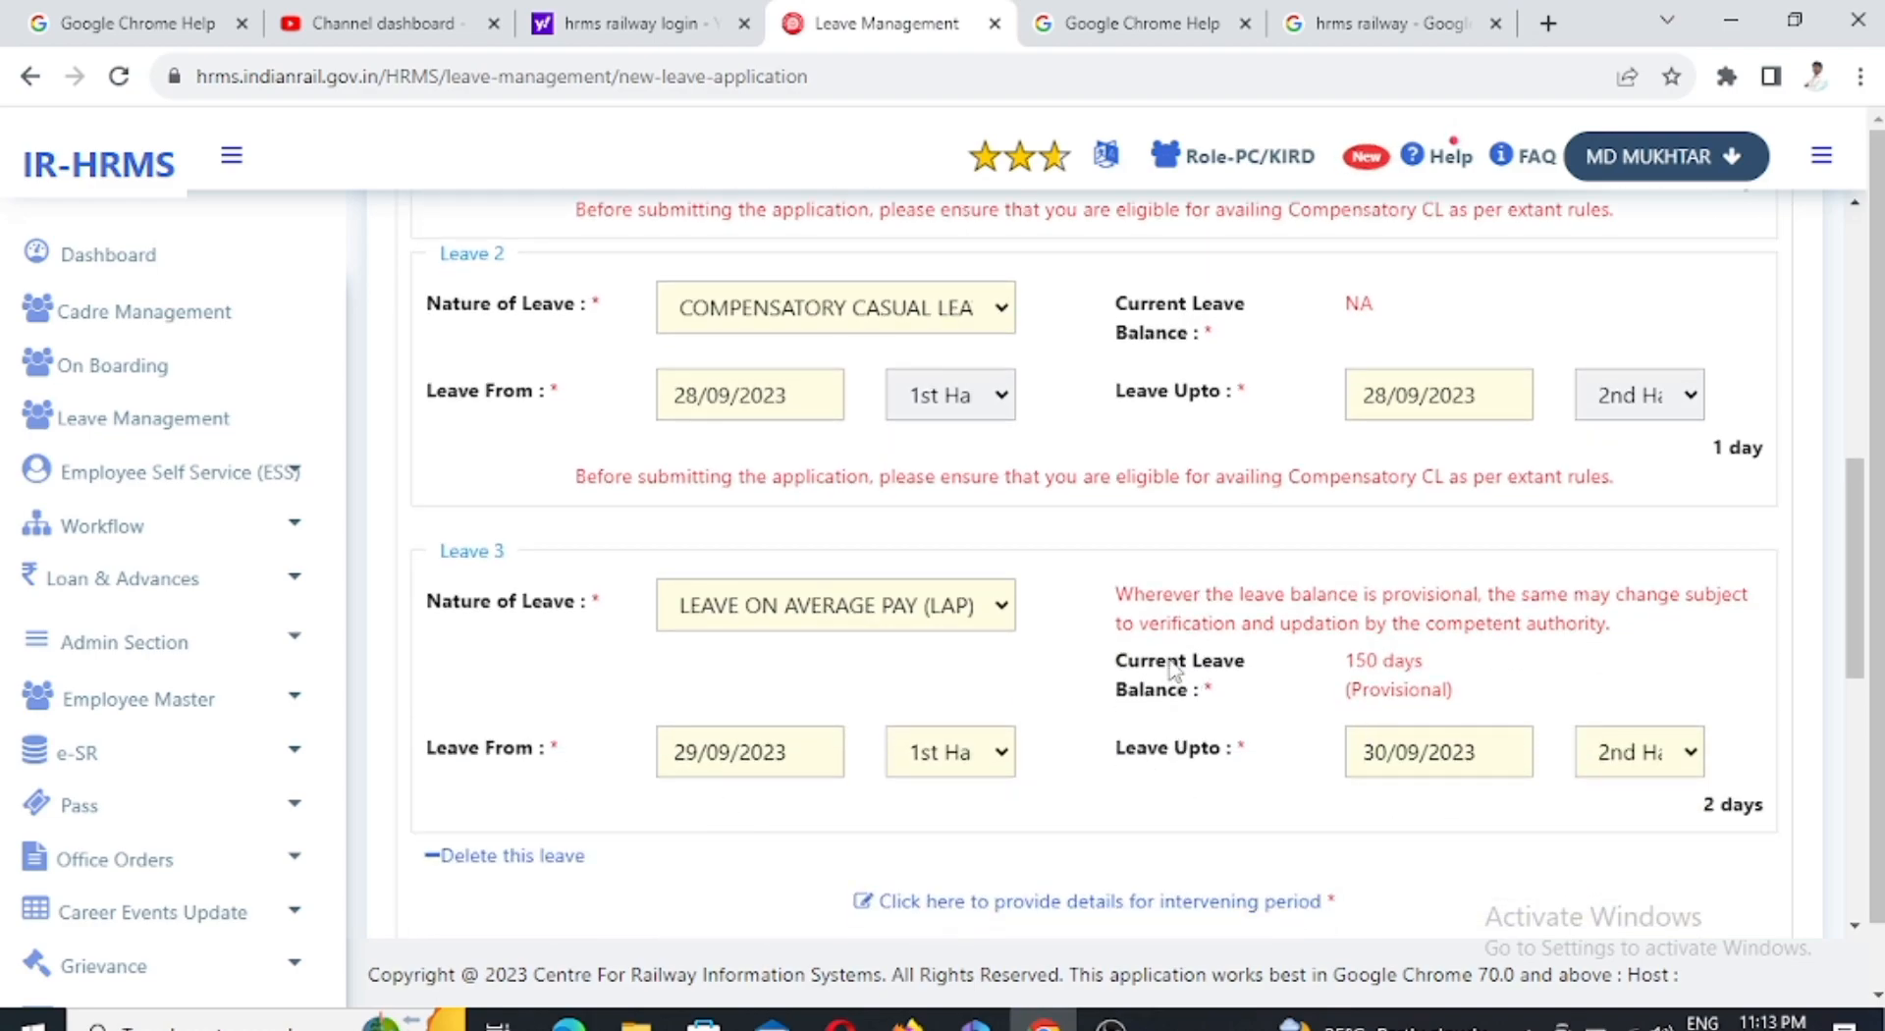
pyautogui.scroll(3, 1080, 562)
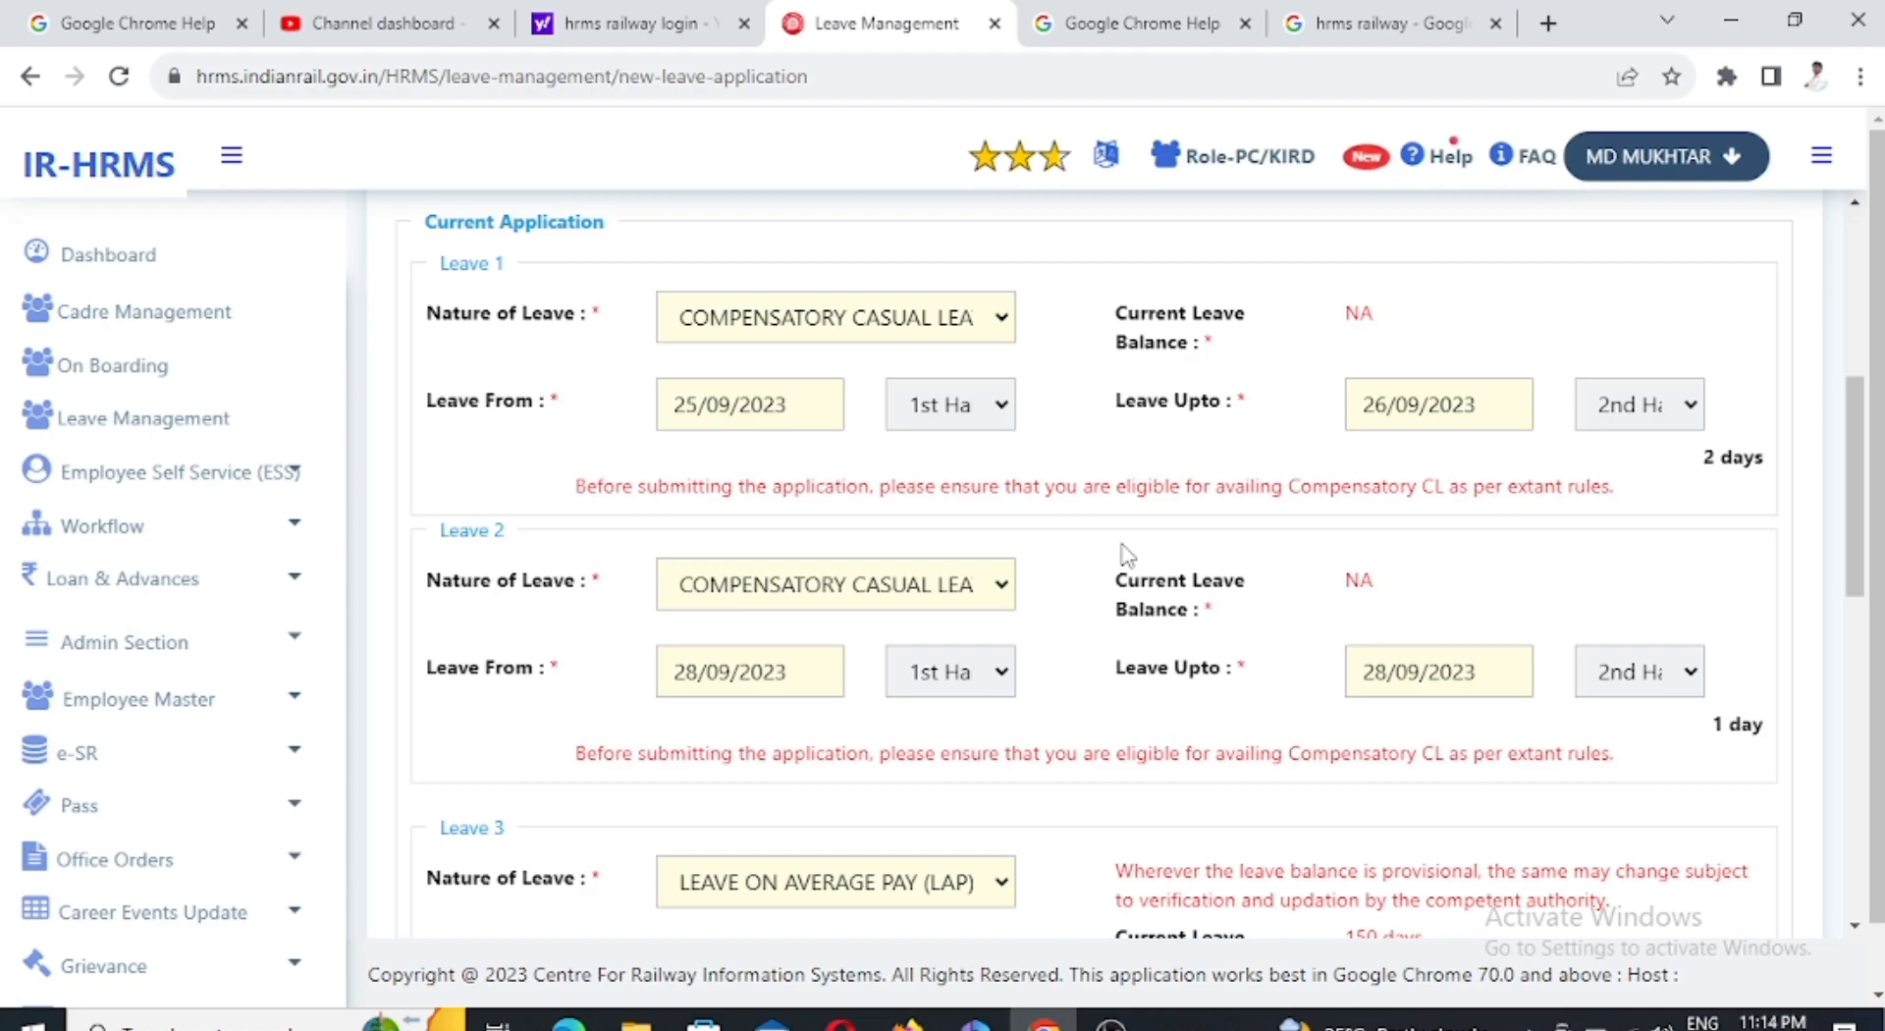
pyautogui.scroll(-4, 1102, 560)
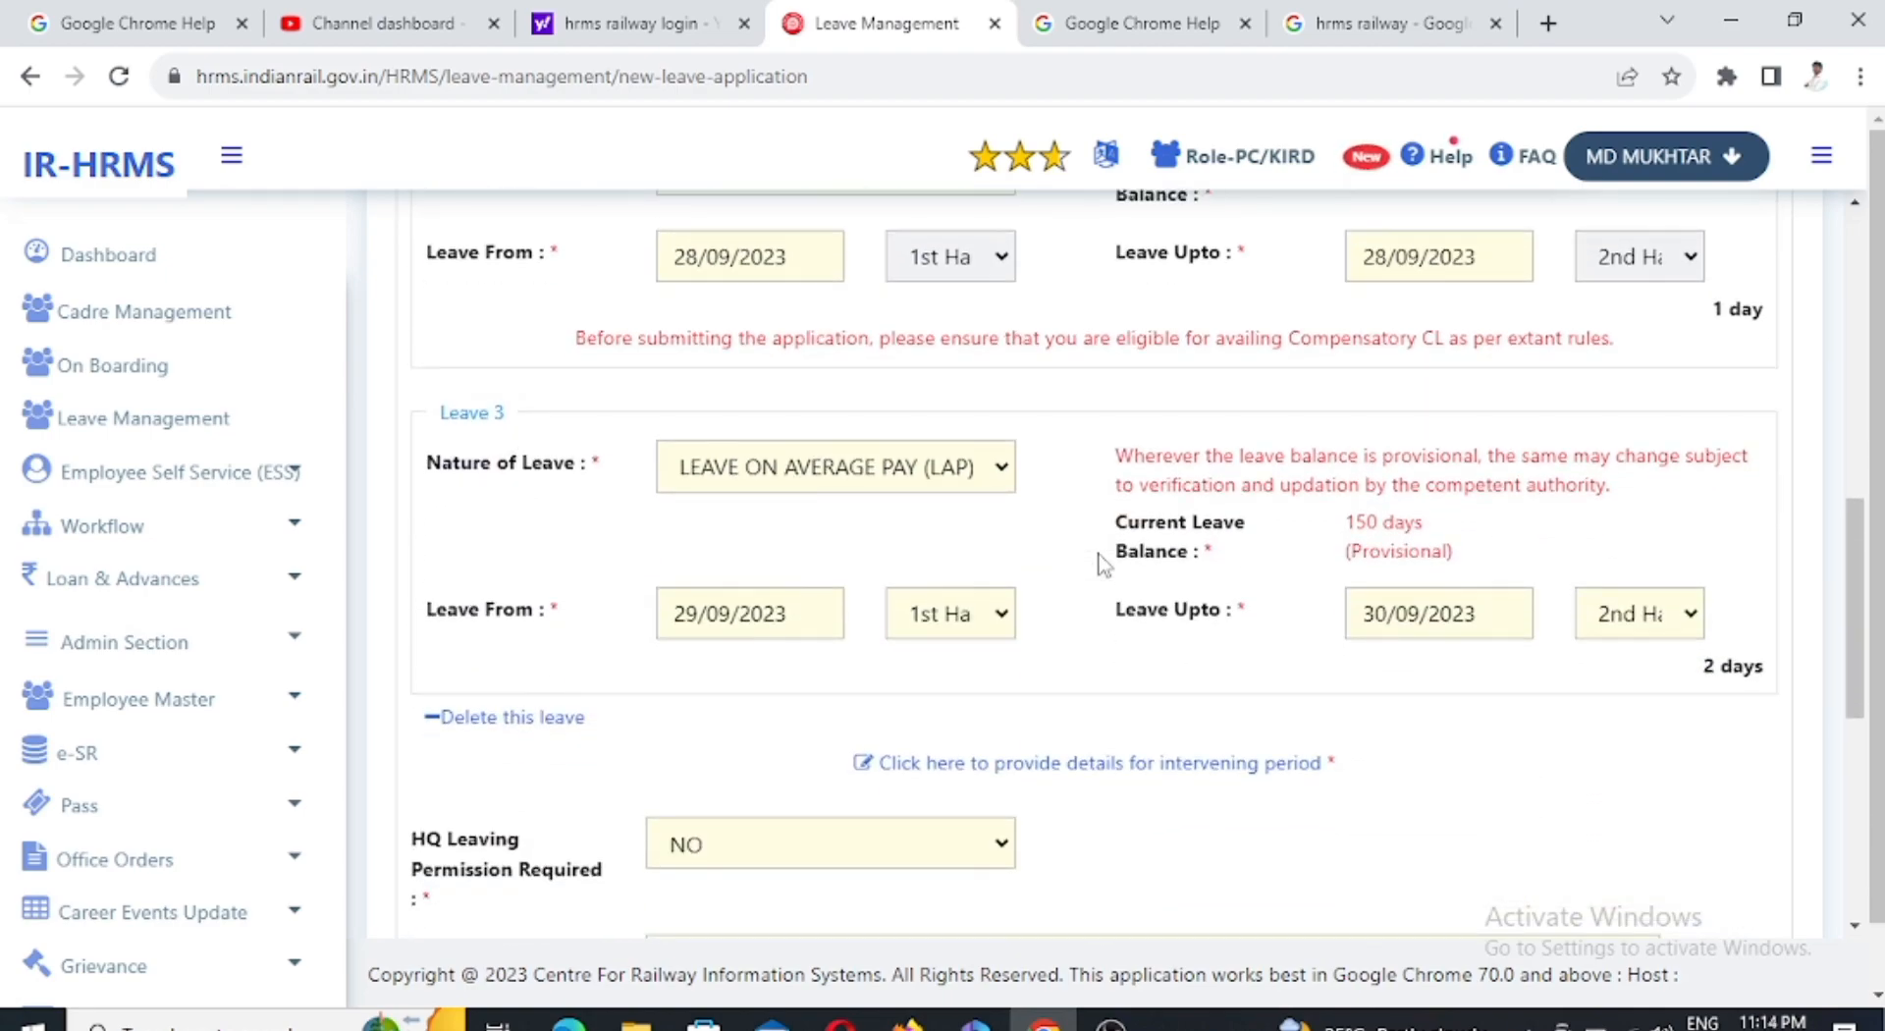
pyautogui.scroll(-3, 1102, 560)
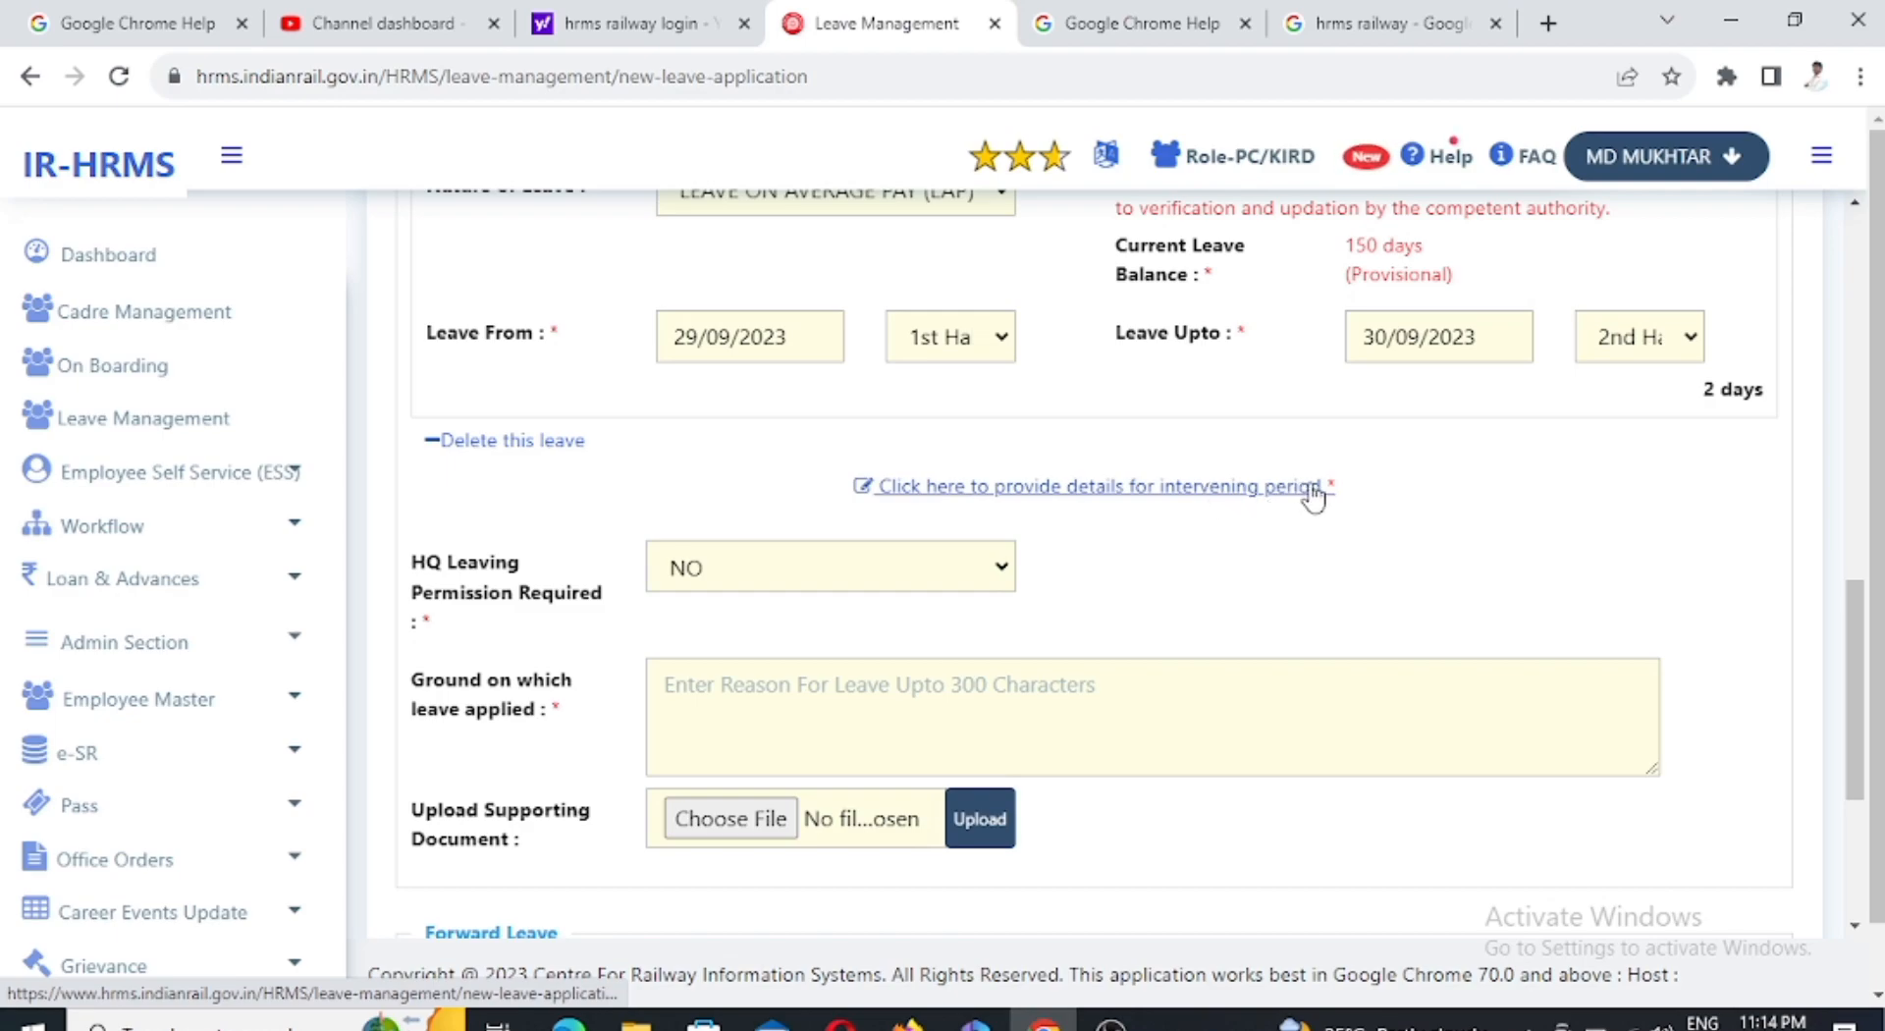
pyautogui.click(1116, 488)
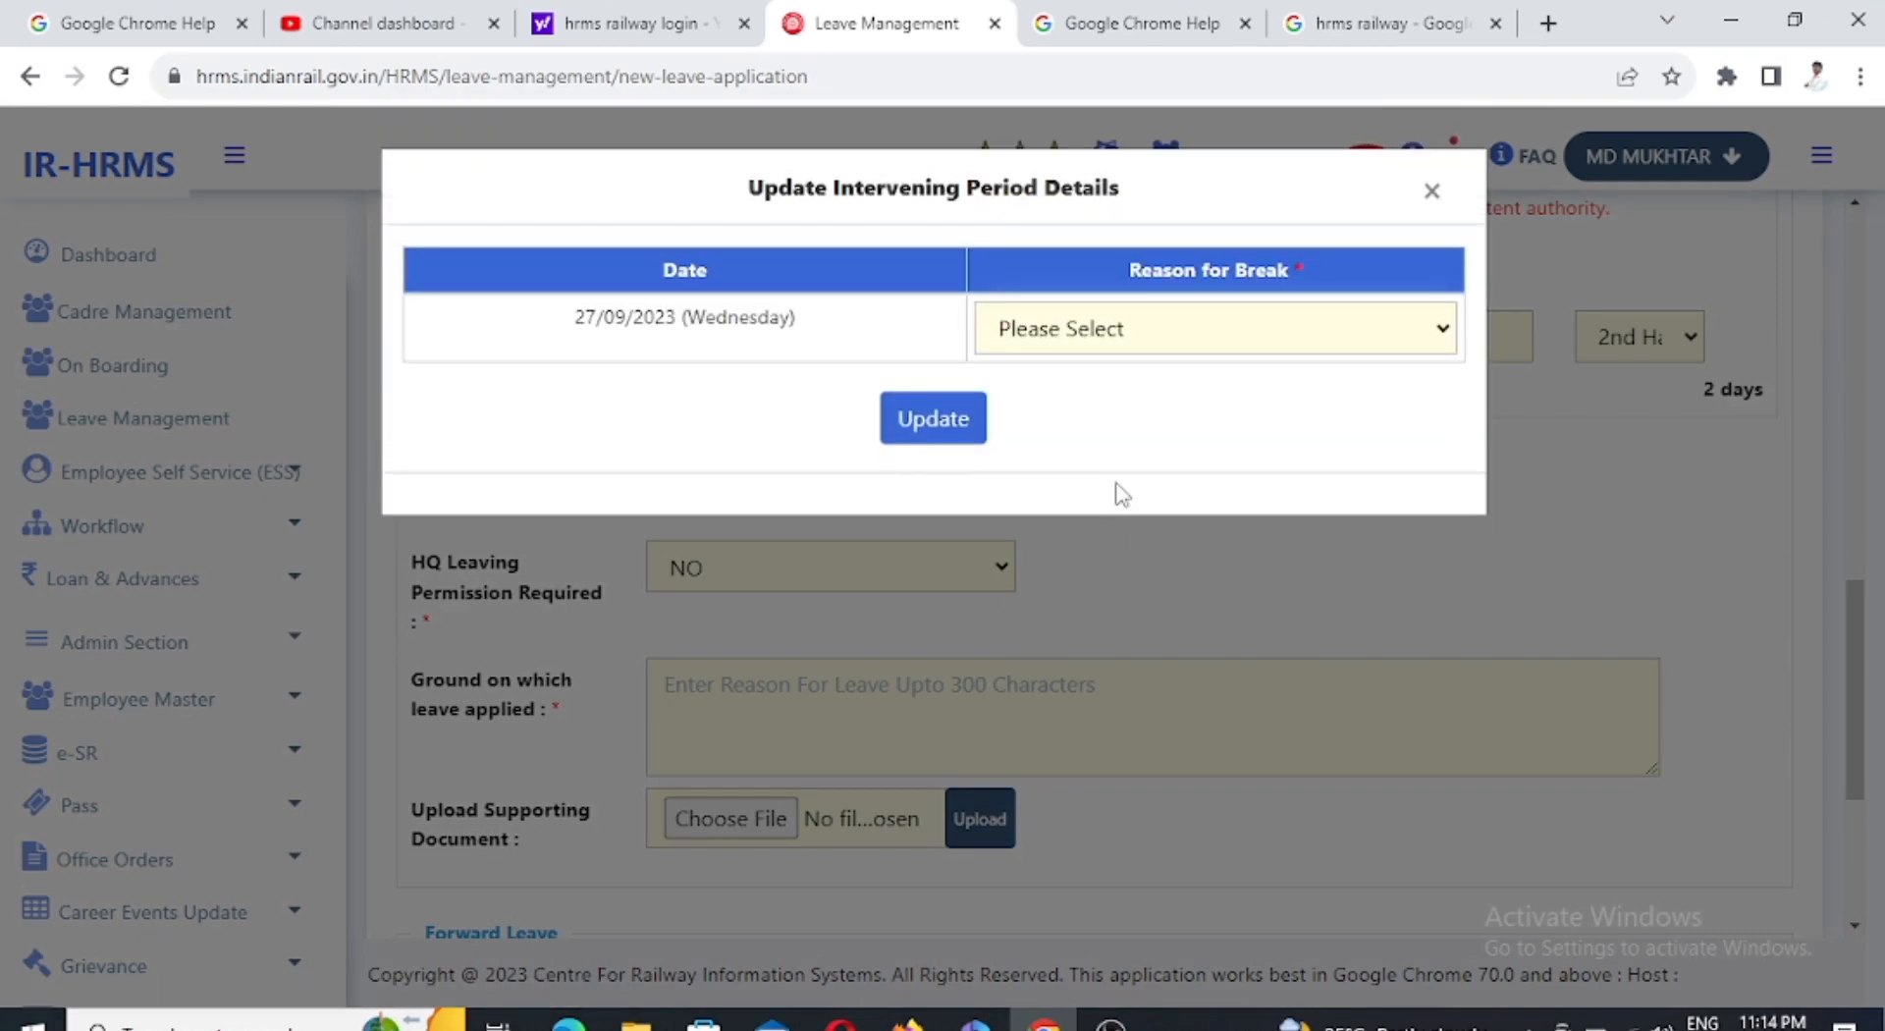
pyautogui.moveTo(570, 326); pyautogui.dragTo(762, 324)
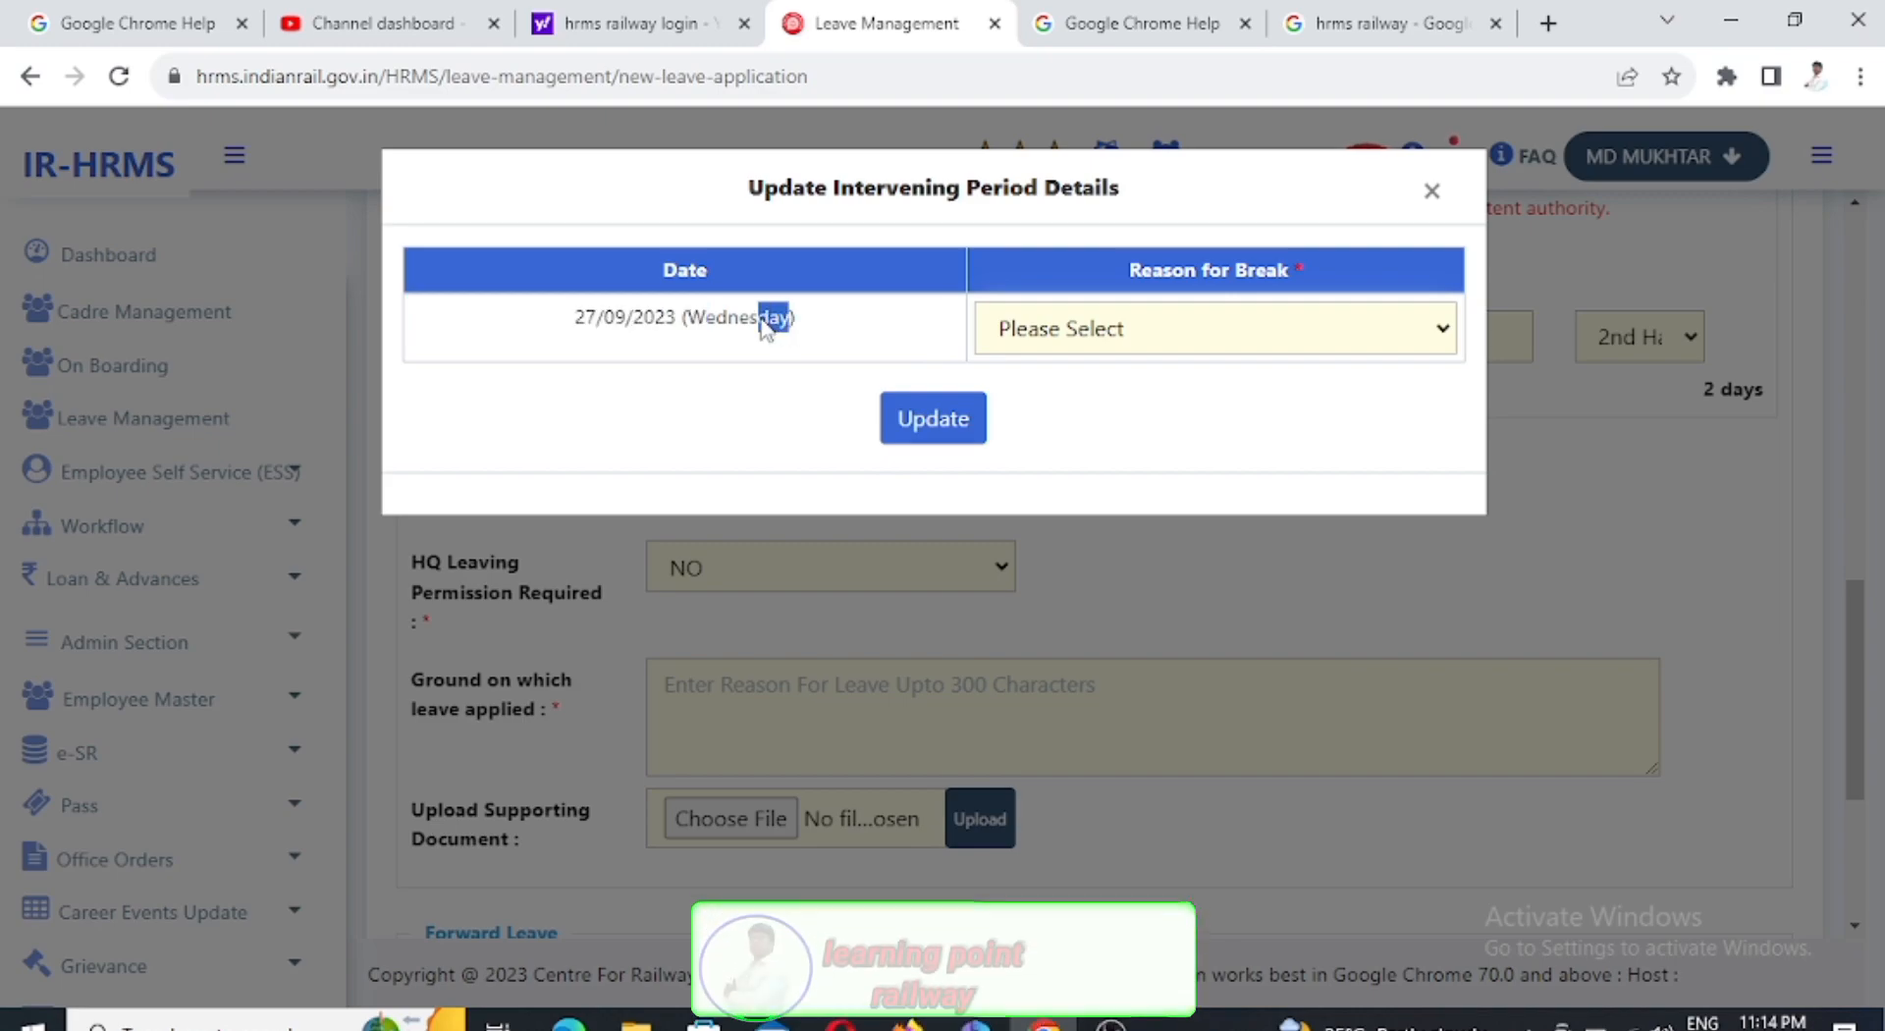
pyautogui.click(1230, 331)
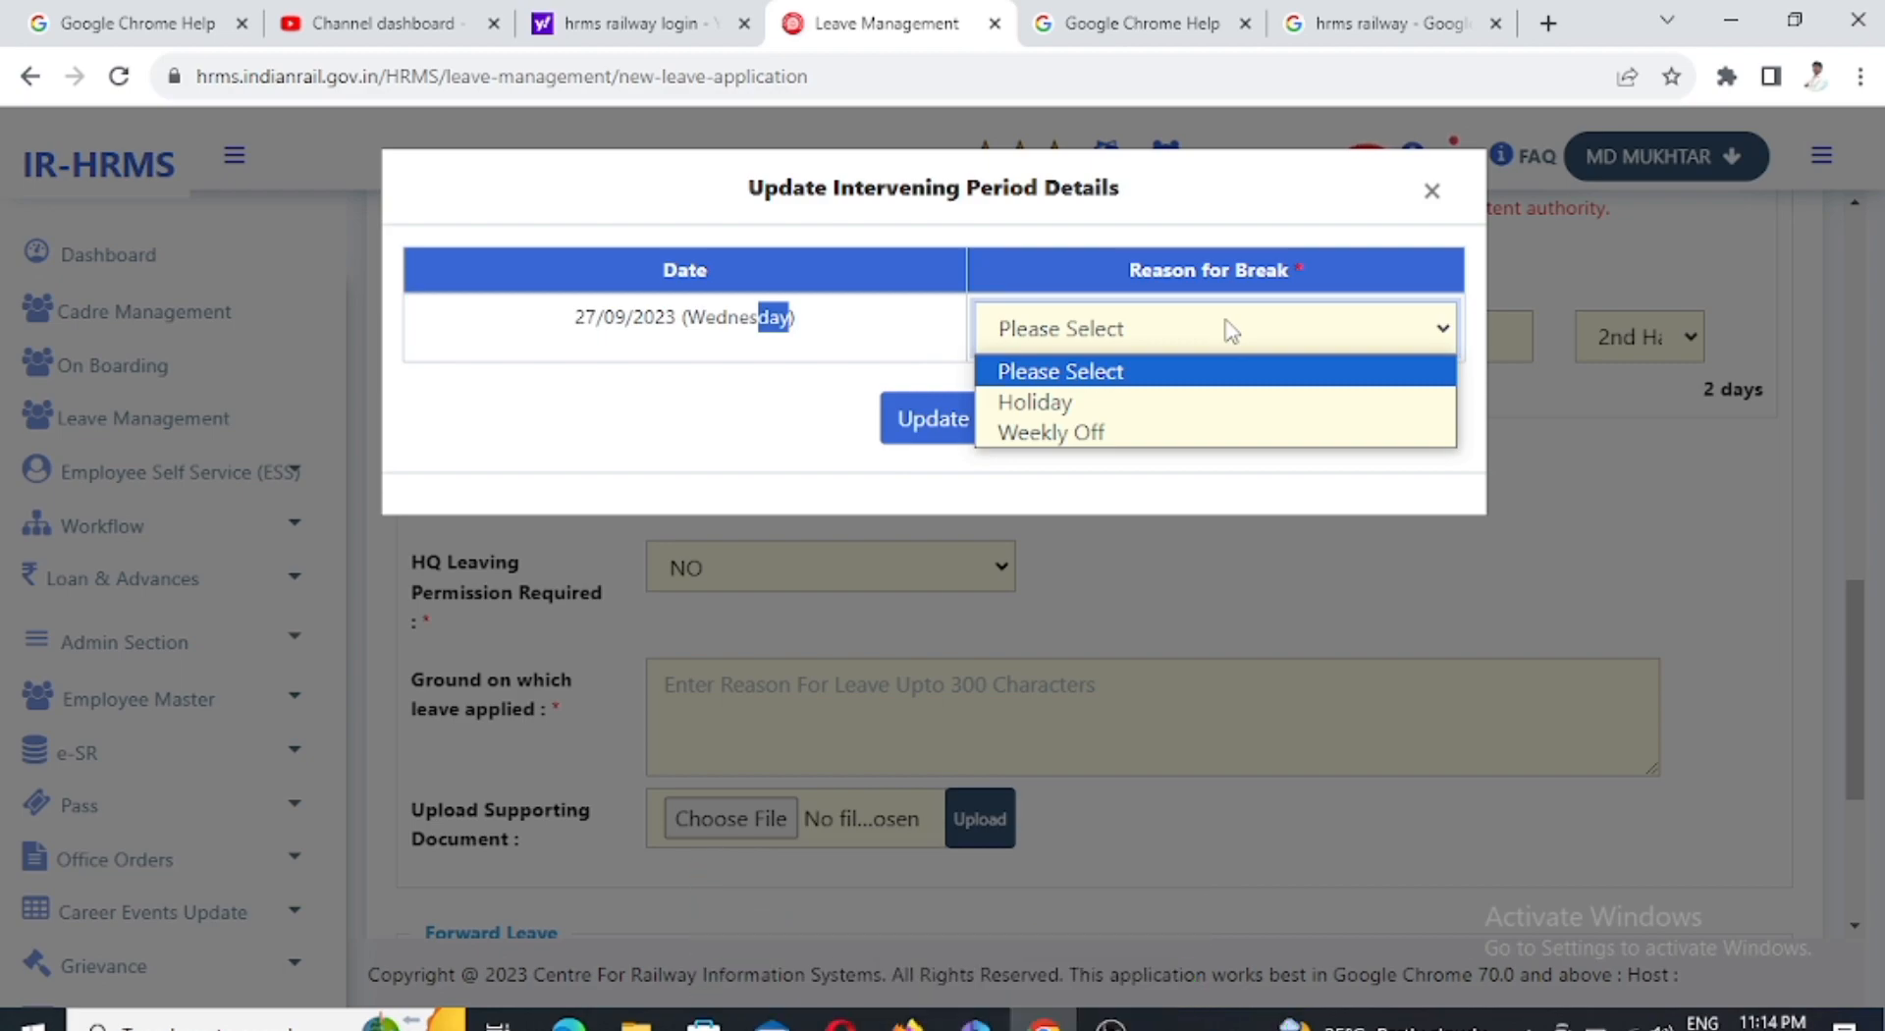
pyautogui.click(1088, 438)
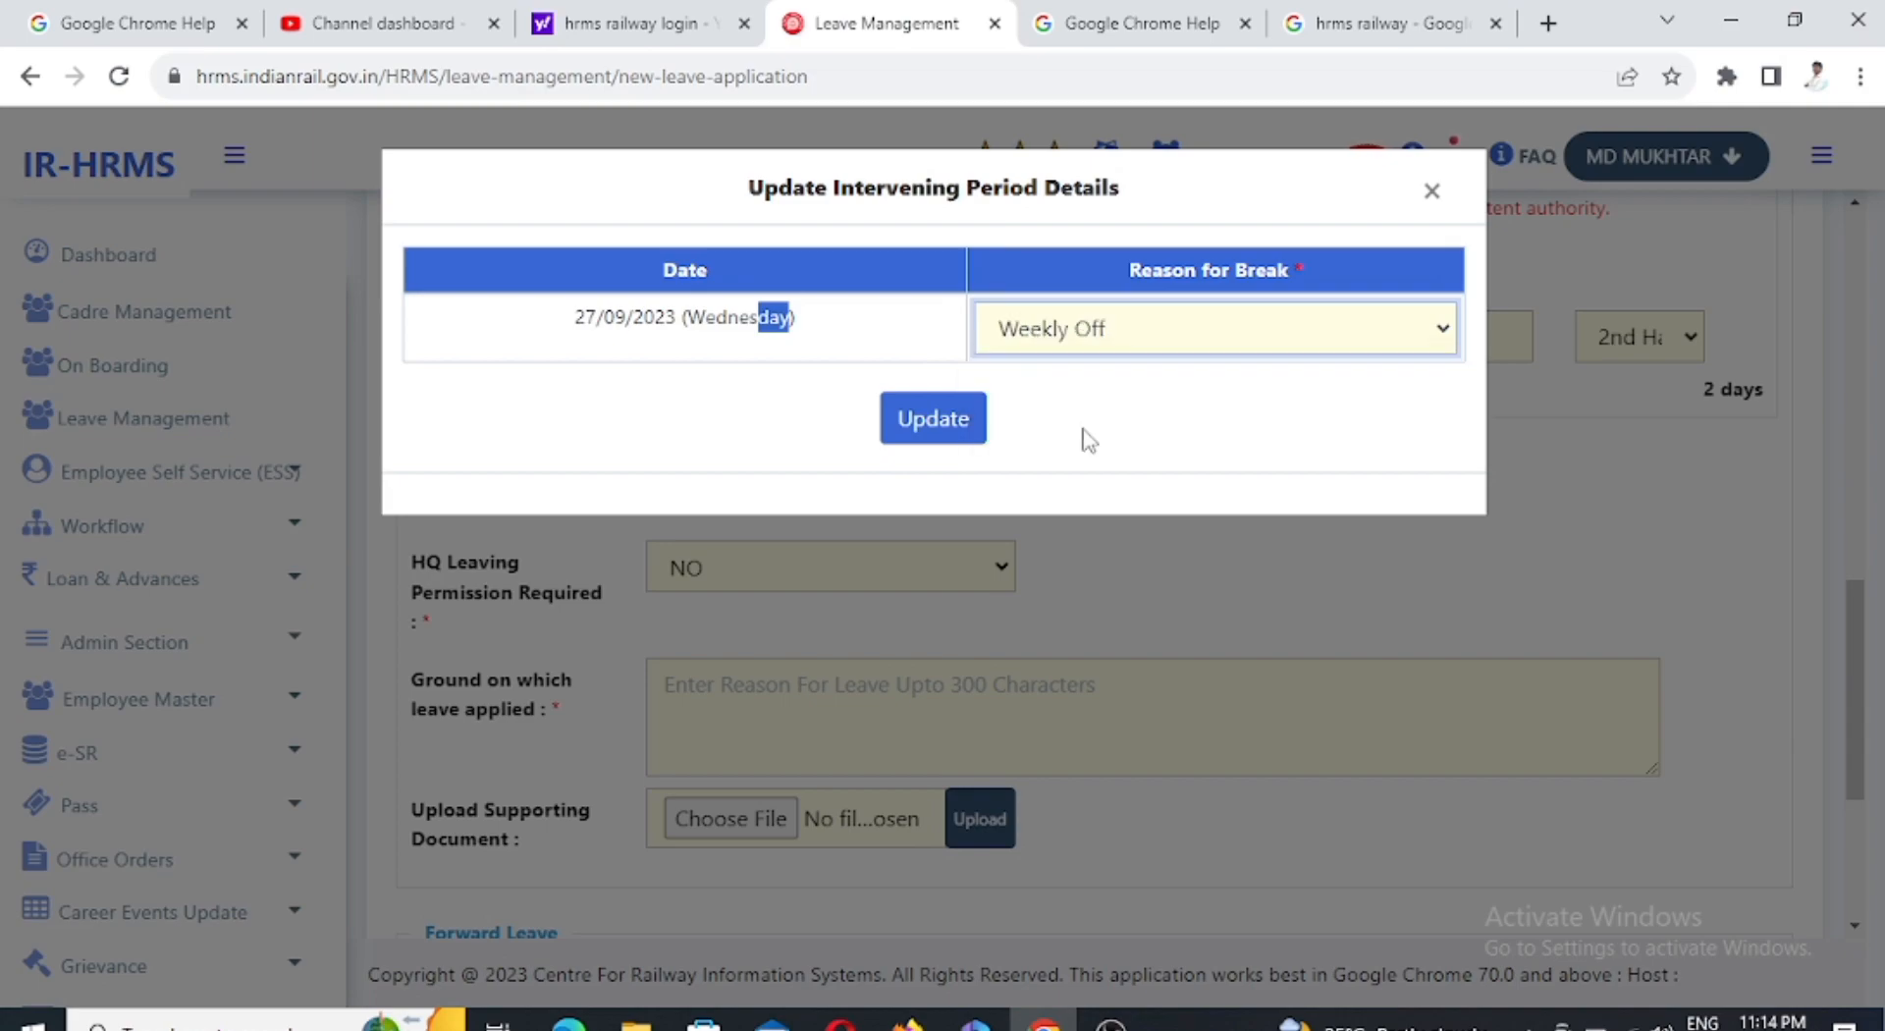
pyautogui.click(931, 422)
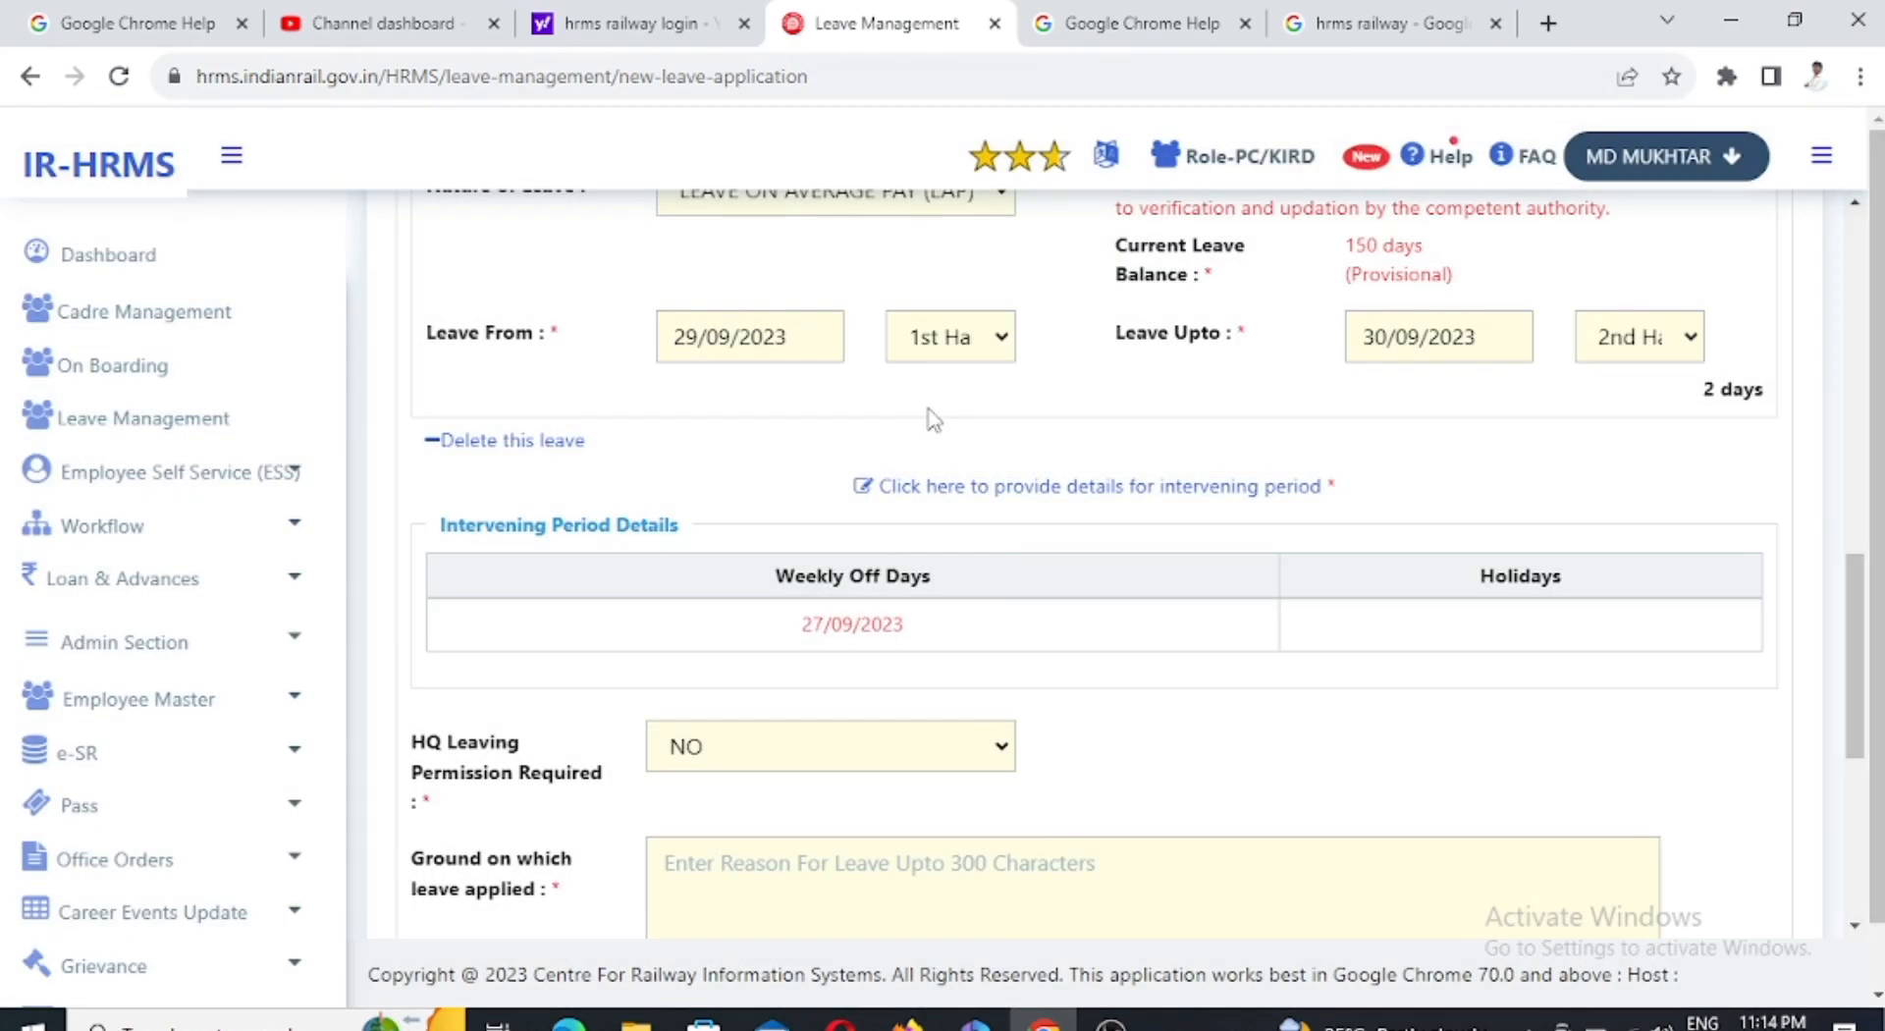
# Review the Intervening Period Details table against the dates of Leave 1, Leave 2 and Leave 3.
pyautogui.scroll(-1, 1002, 613)
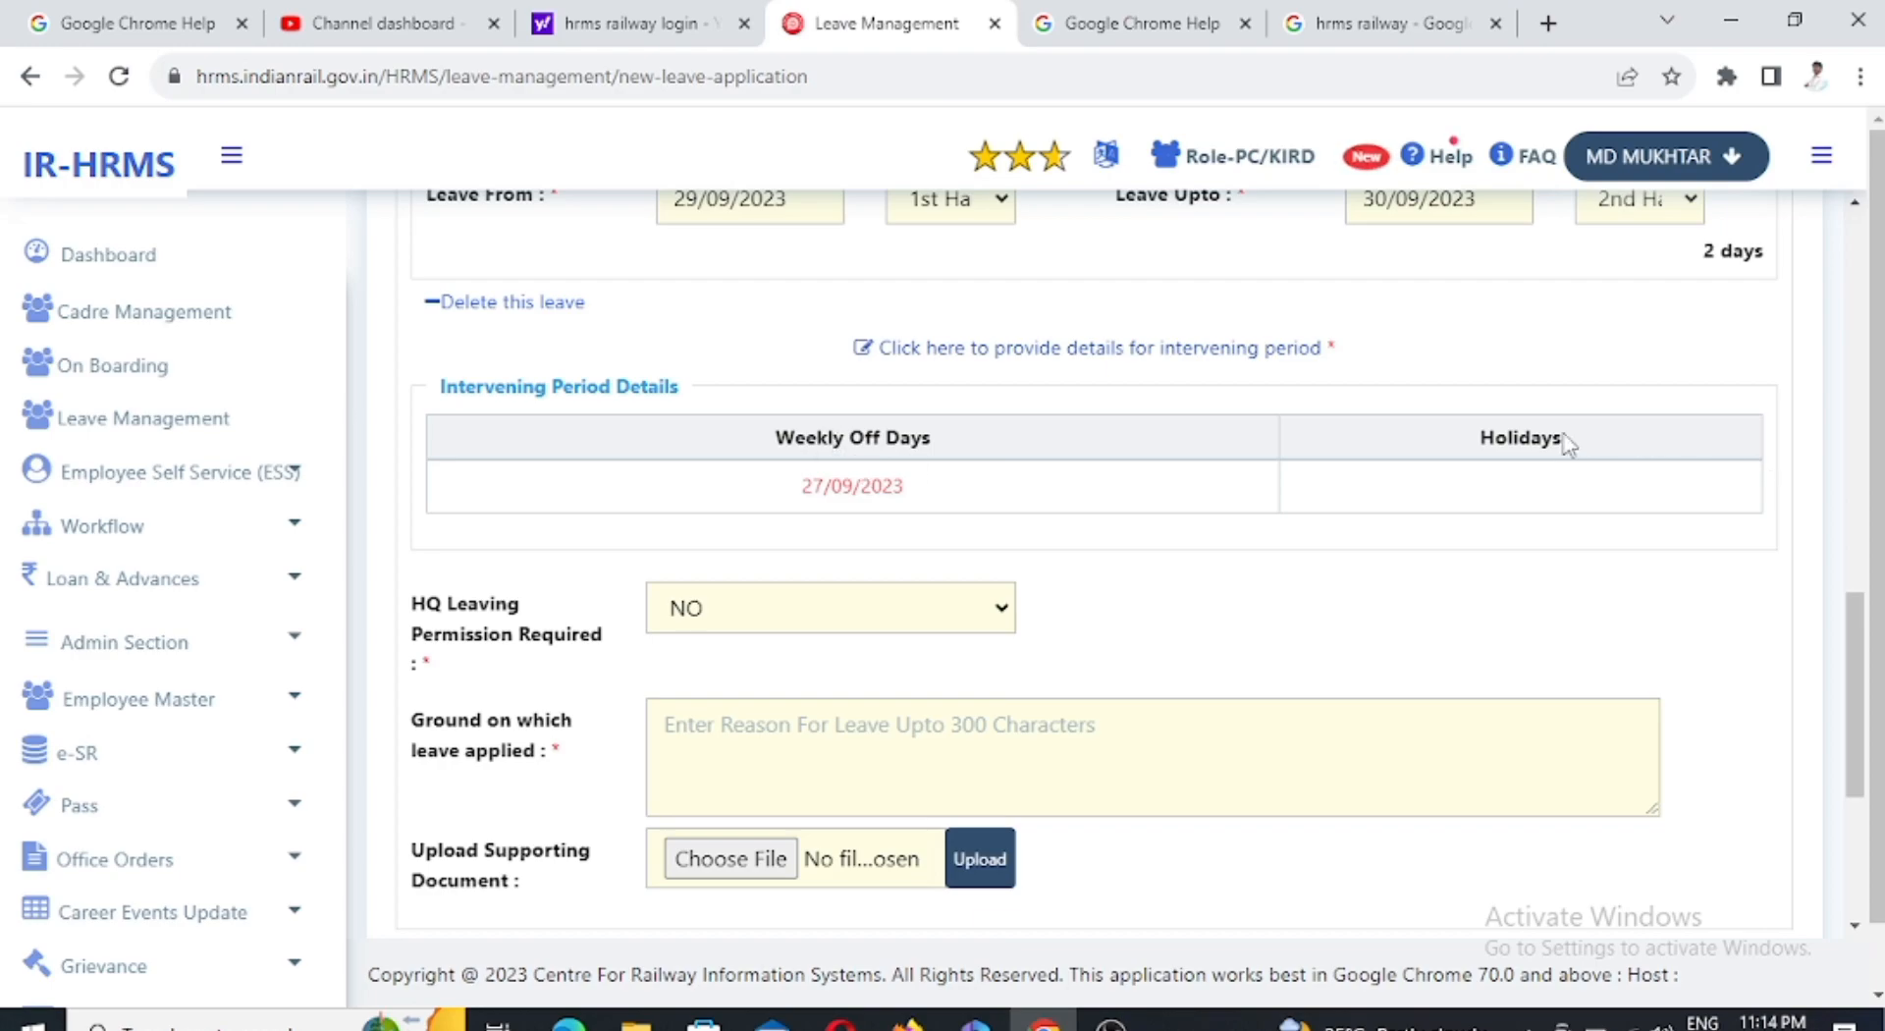
pyautogui.moveTo(1565, 444); pyautogui.dragTo(1454, 442)
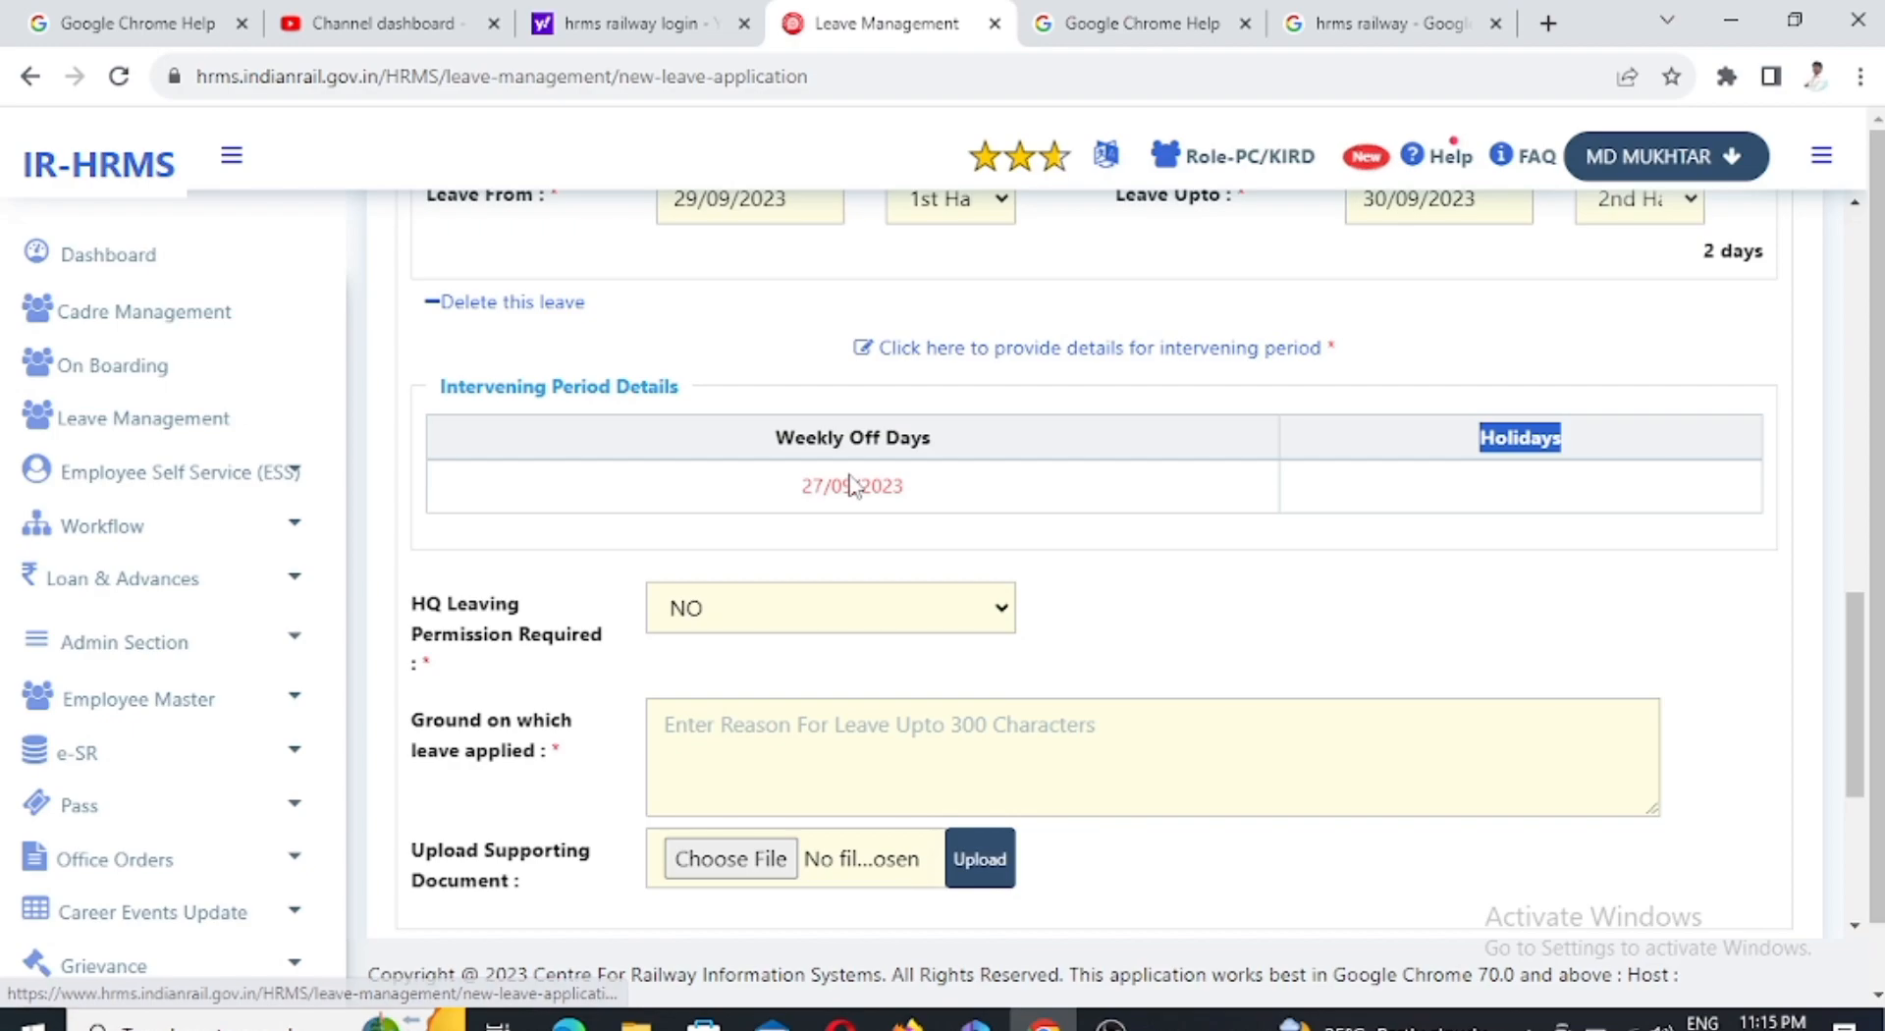
pyautogui.scroll(1, 852, 485)
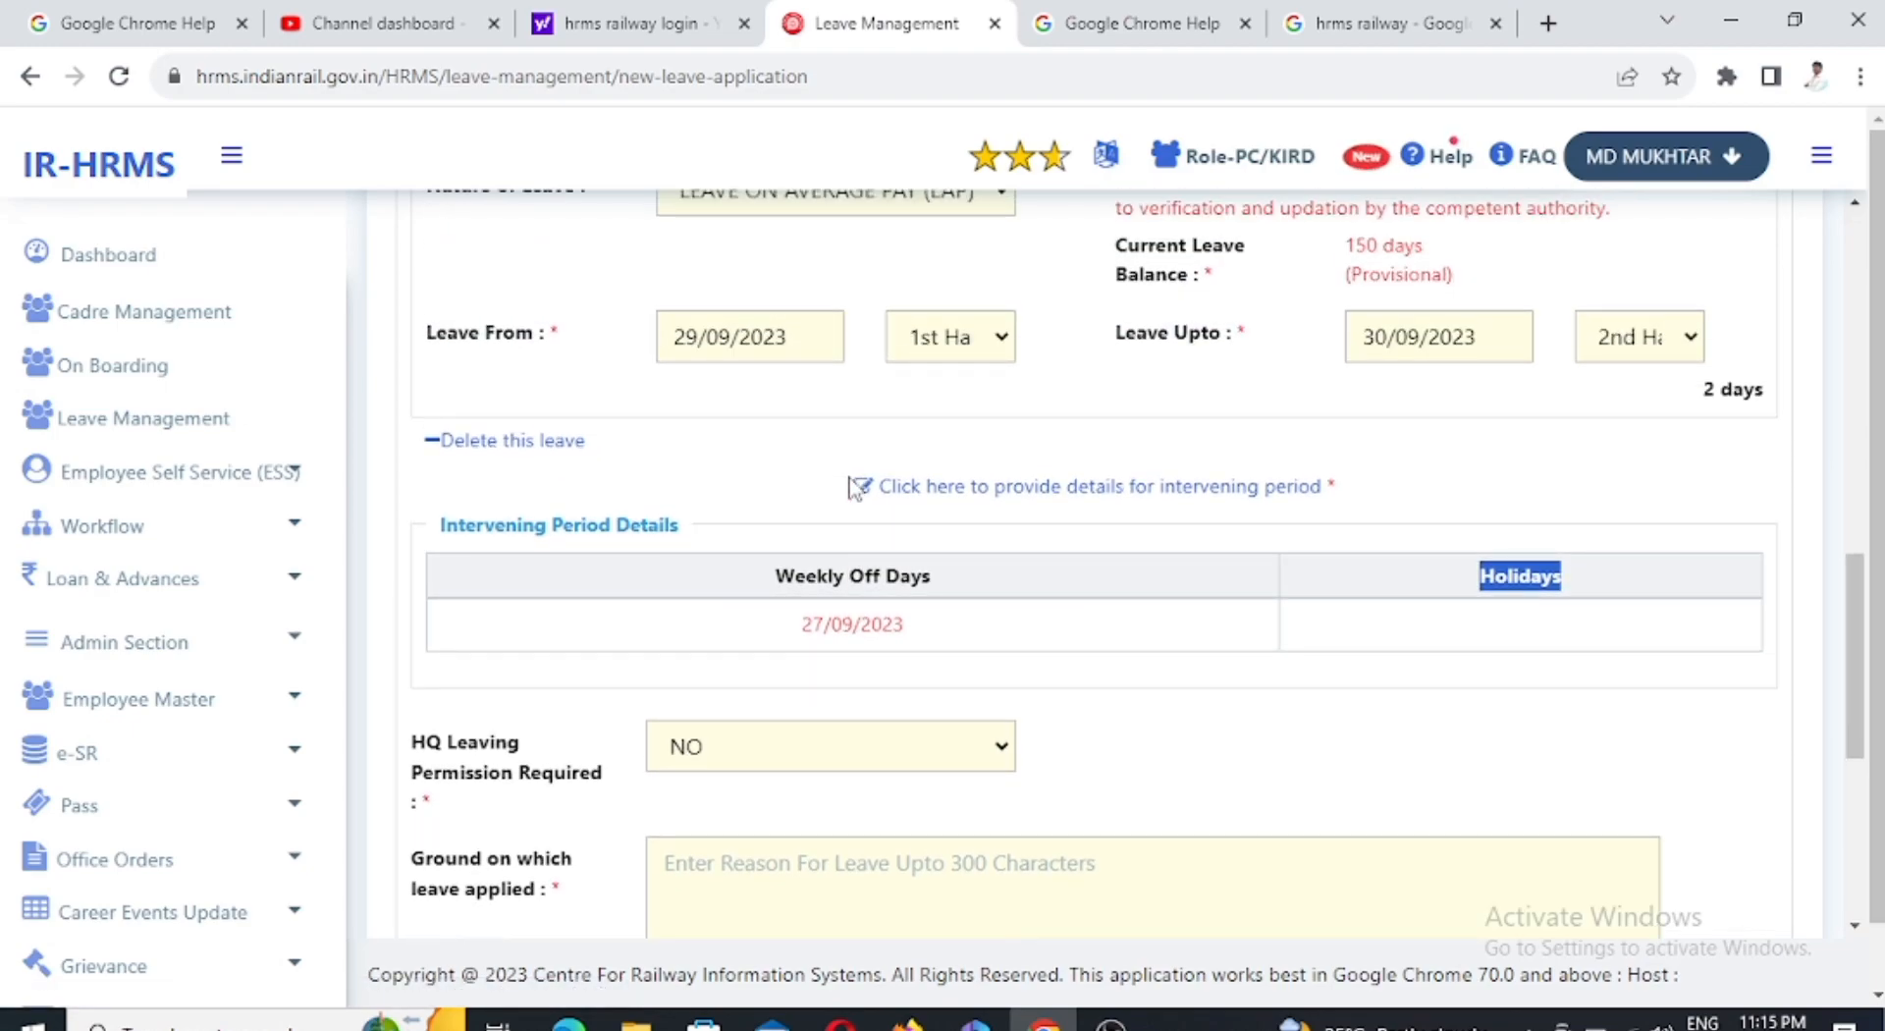
pyautogui.scroll(5, 874, 560)
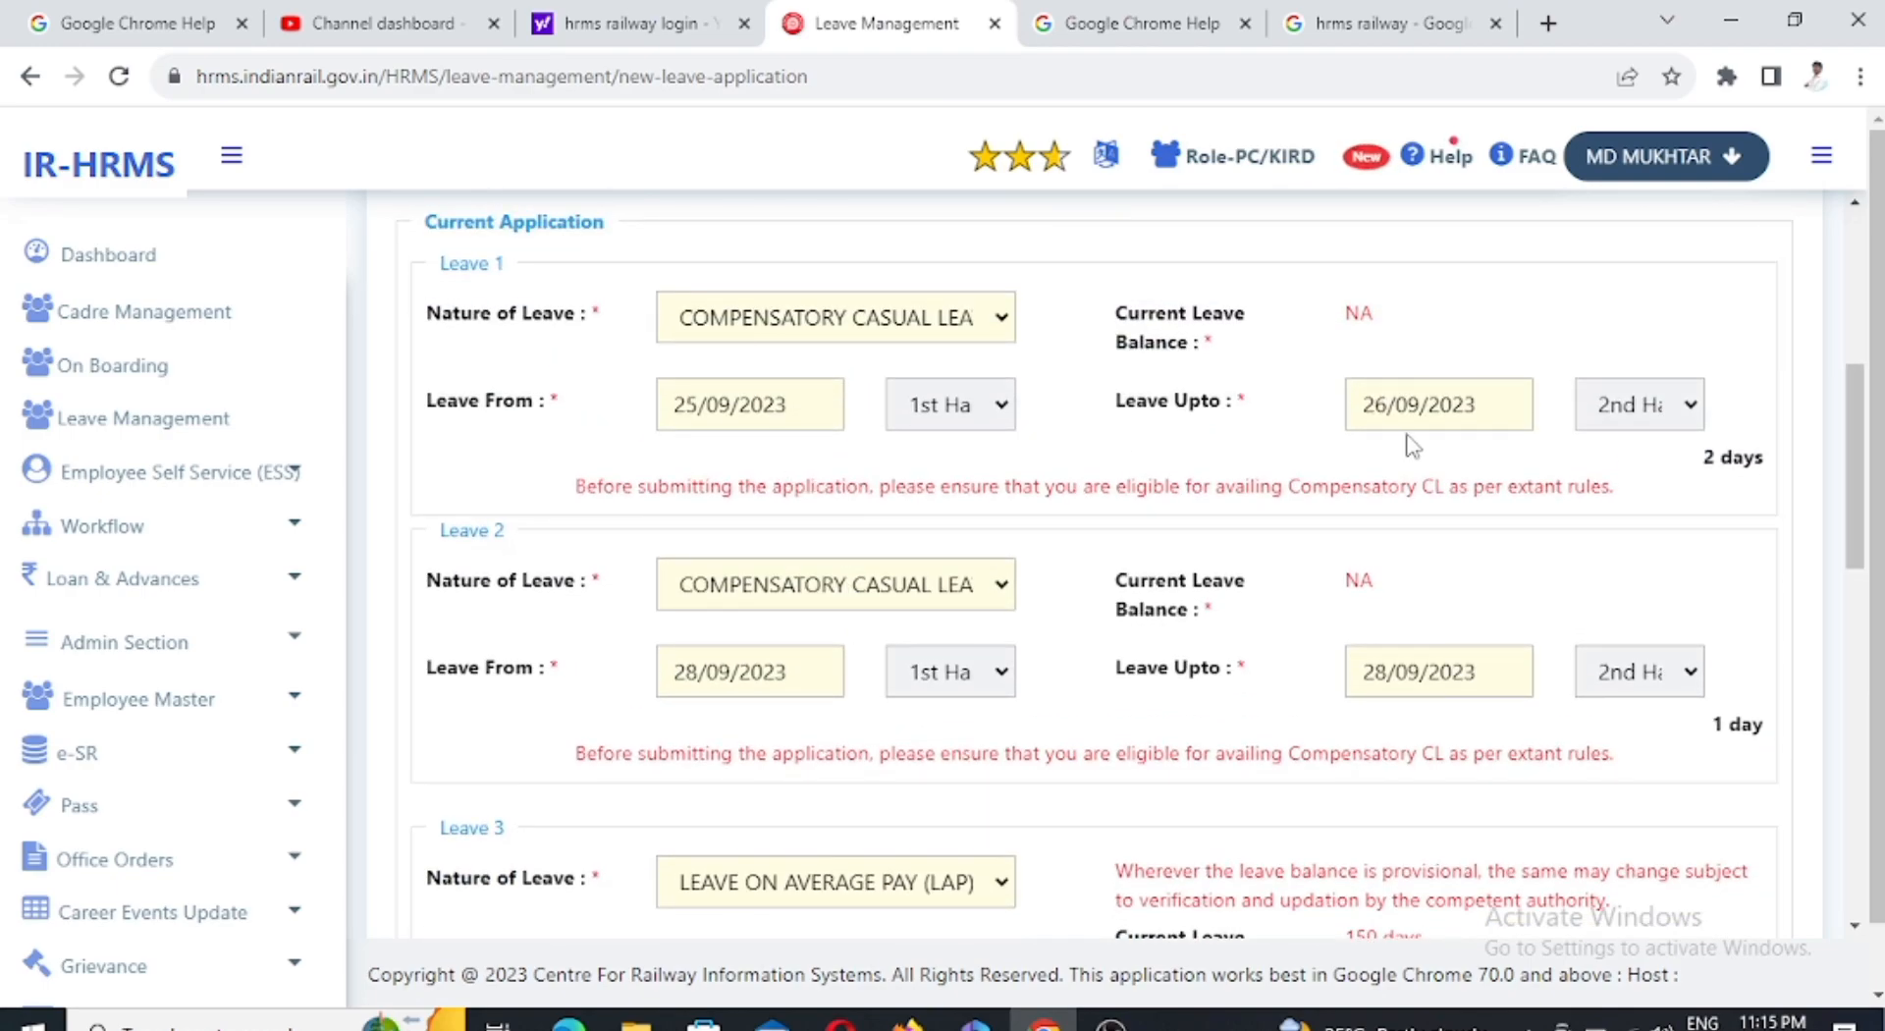
pyautogui.scroll(-1, 766, 638)
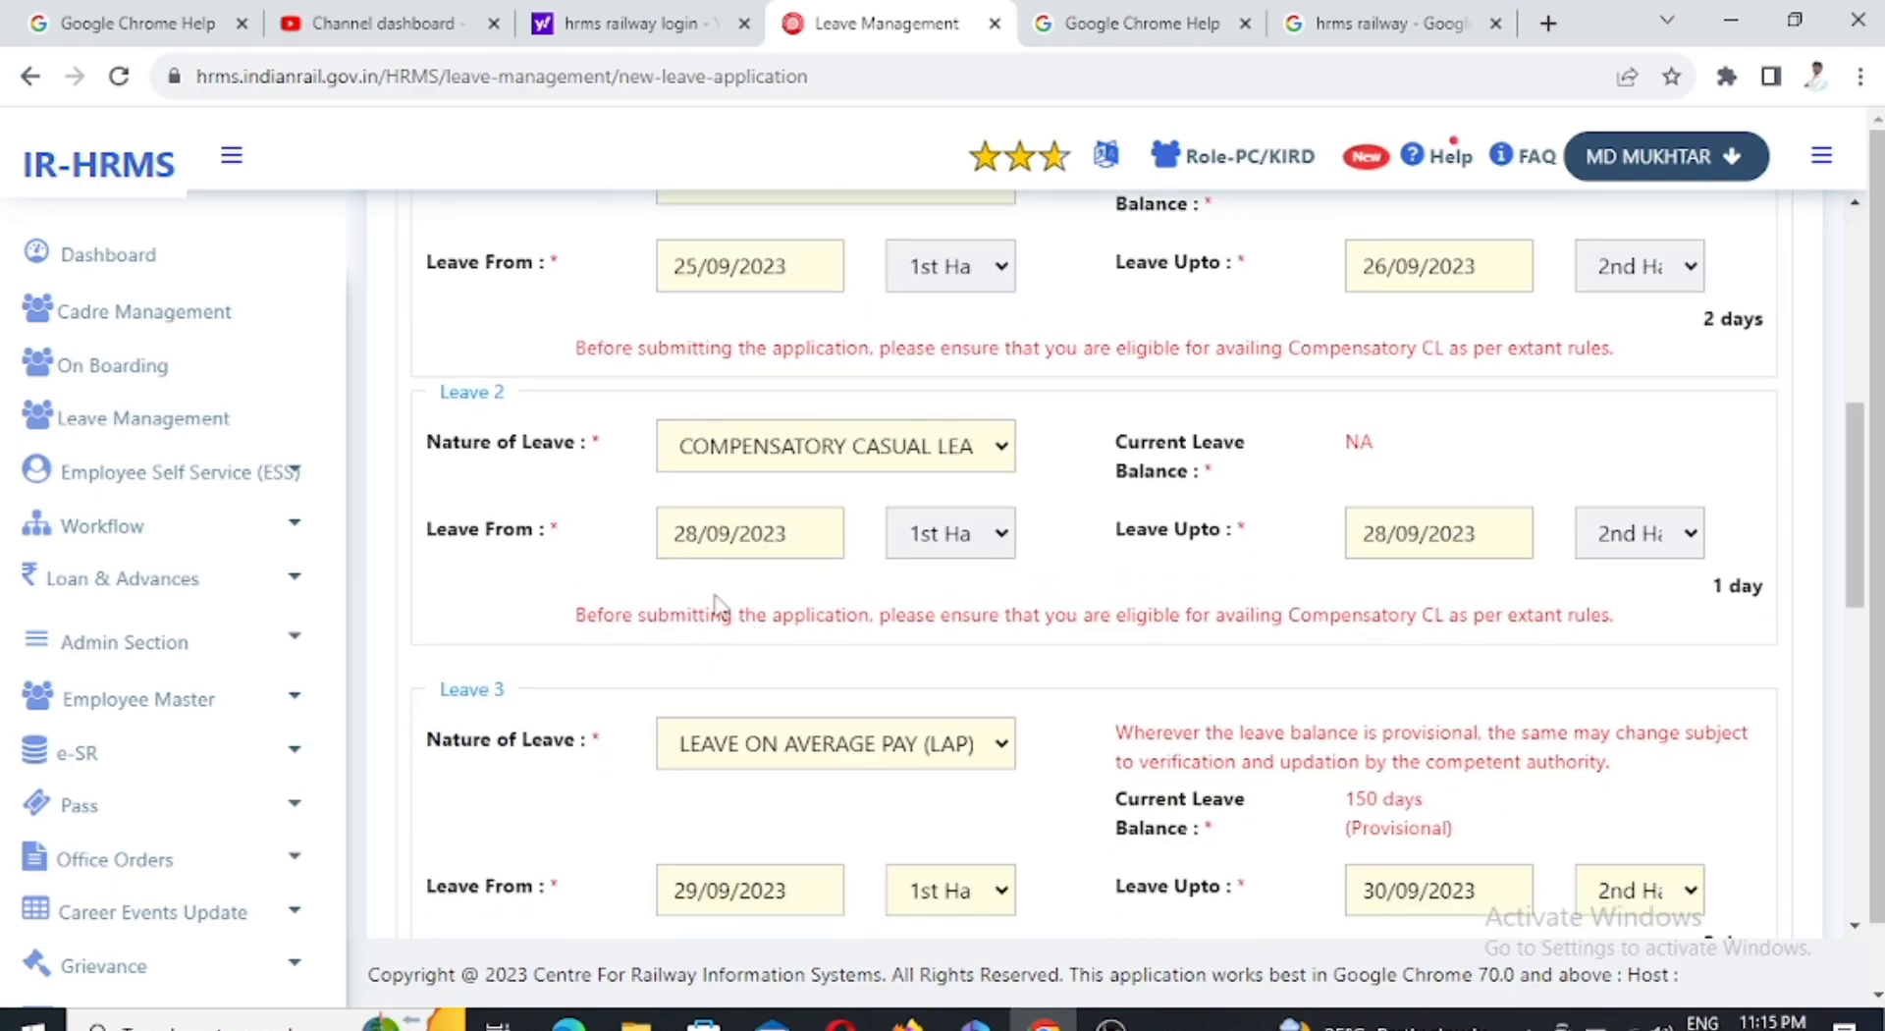
pyautogui.scroll(-3, 711, 589)
pyautogui.moveTo(801, 764); pyautogui.dragTo(915, 781)
pyautogui.scroll(3, 854, 597)
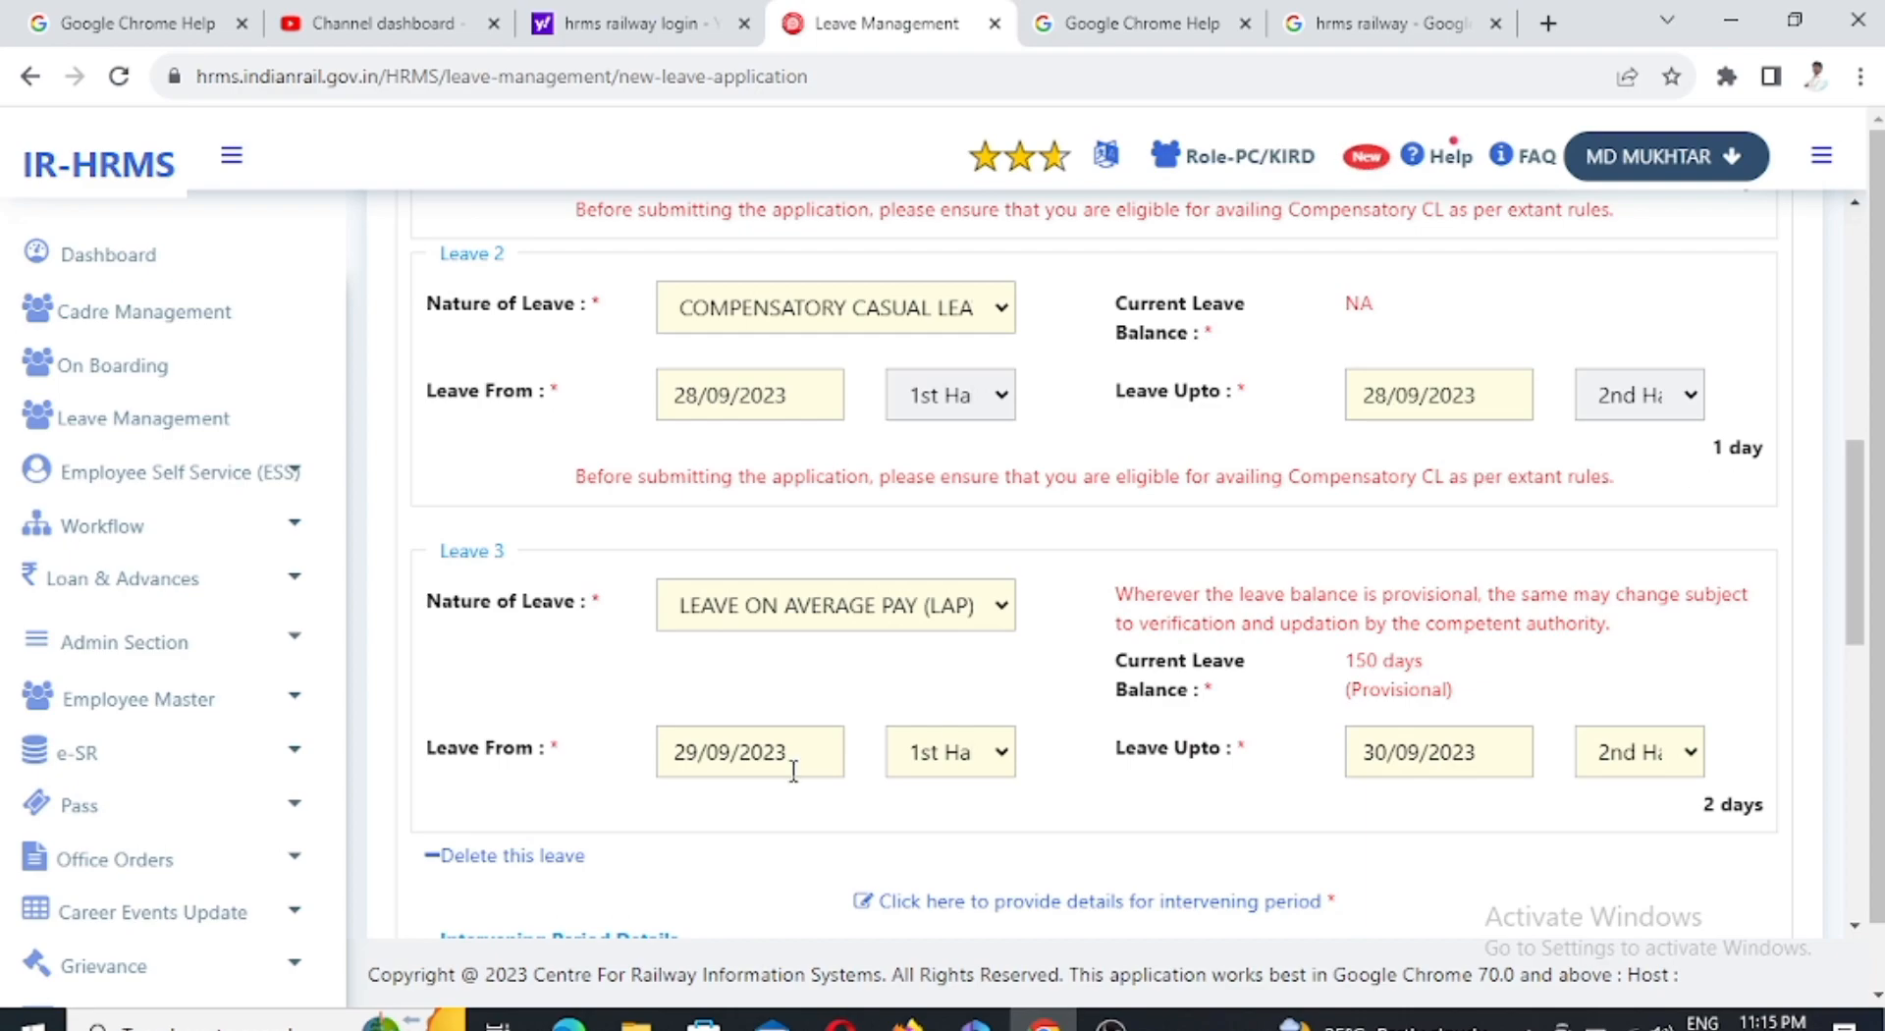
pyautogui.scroll(-3, 621, 749)
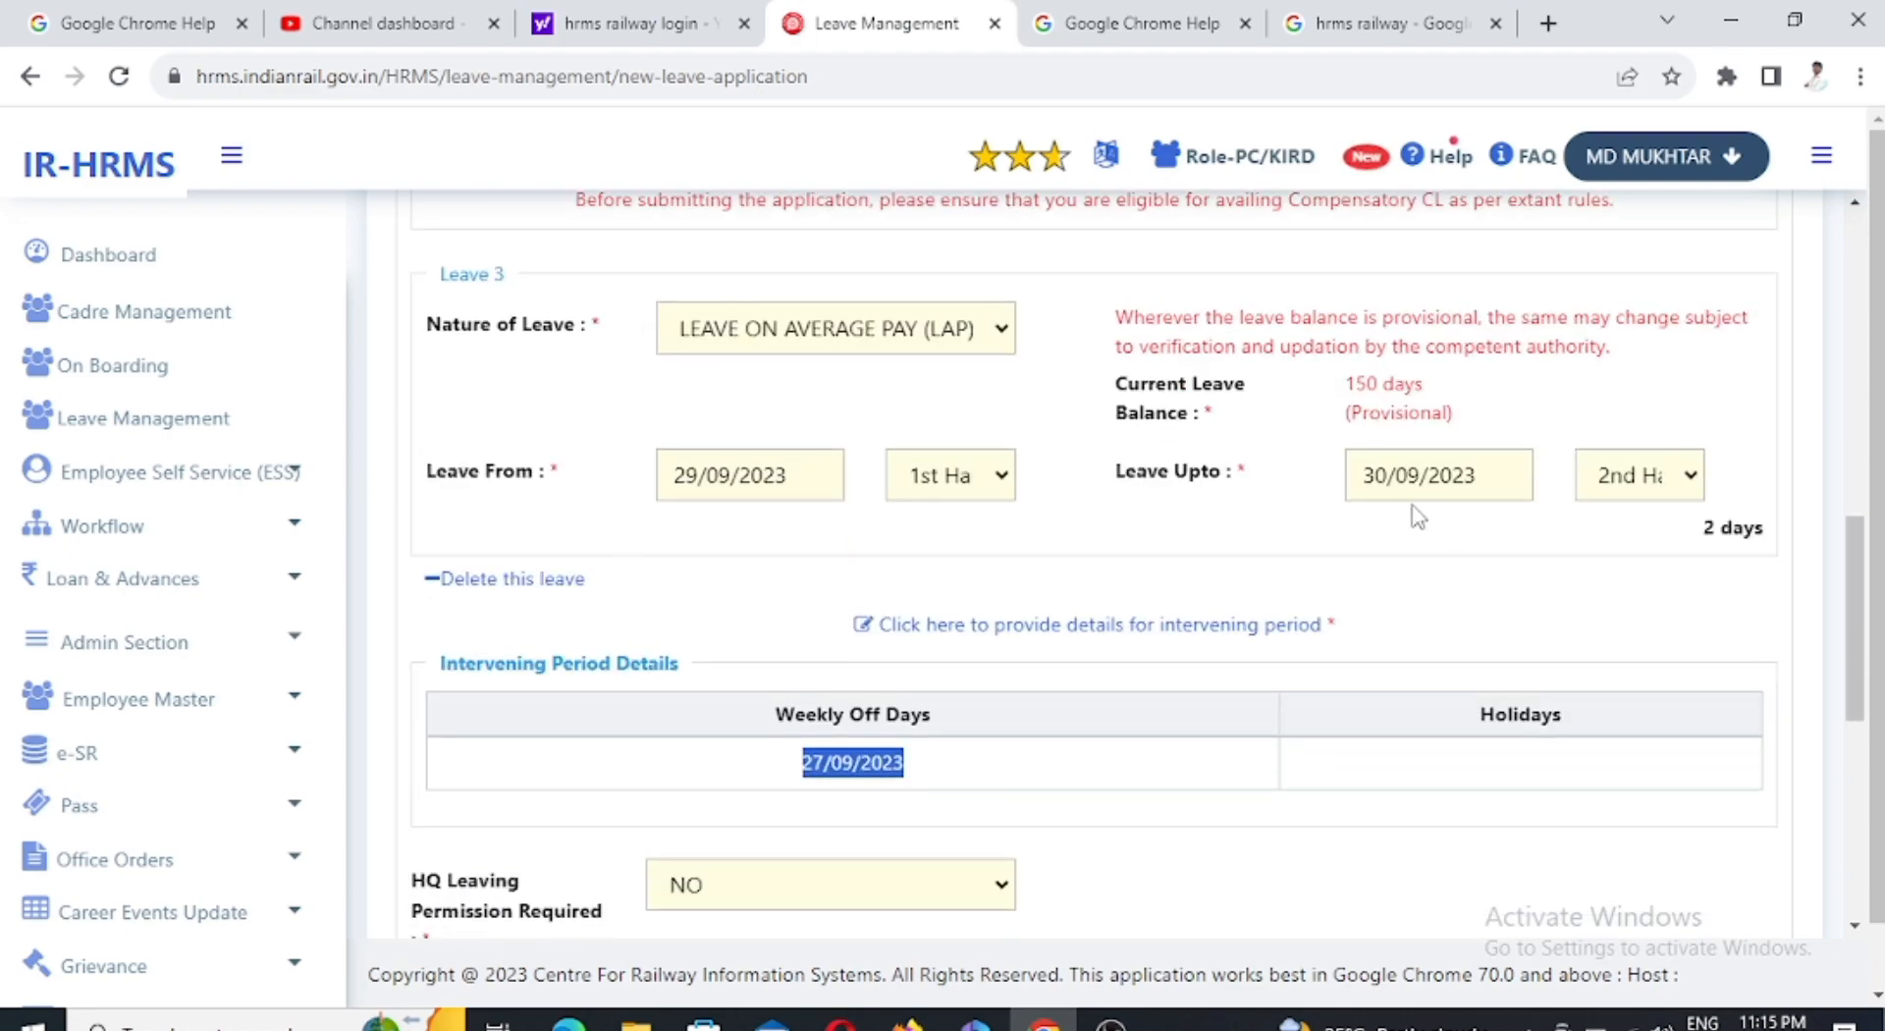
pyautogui.scroll(-2, 790, 650)
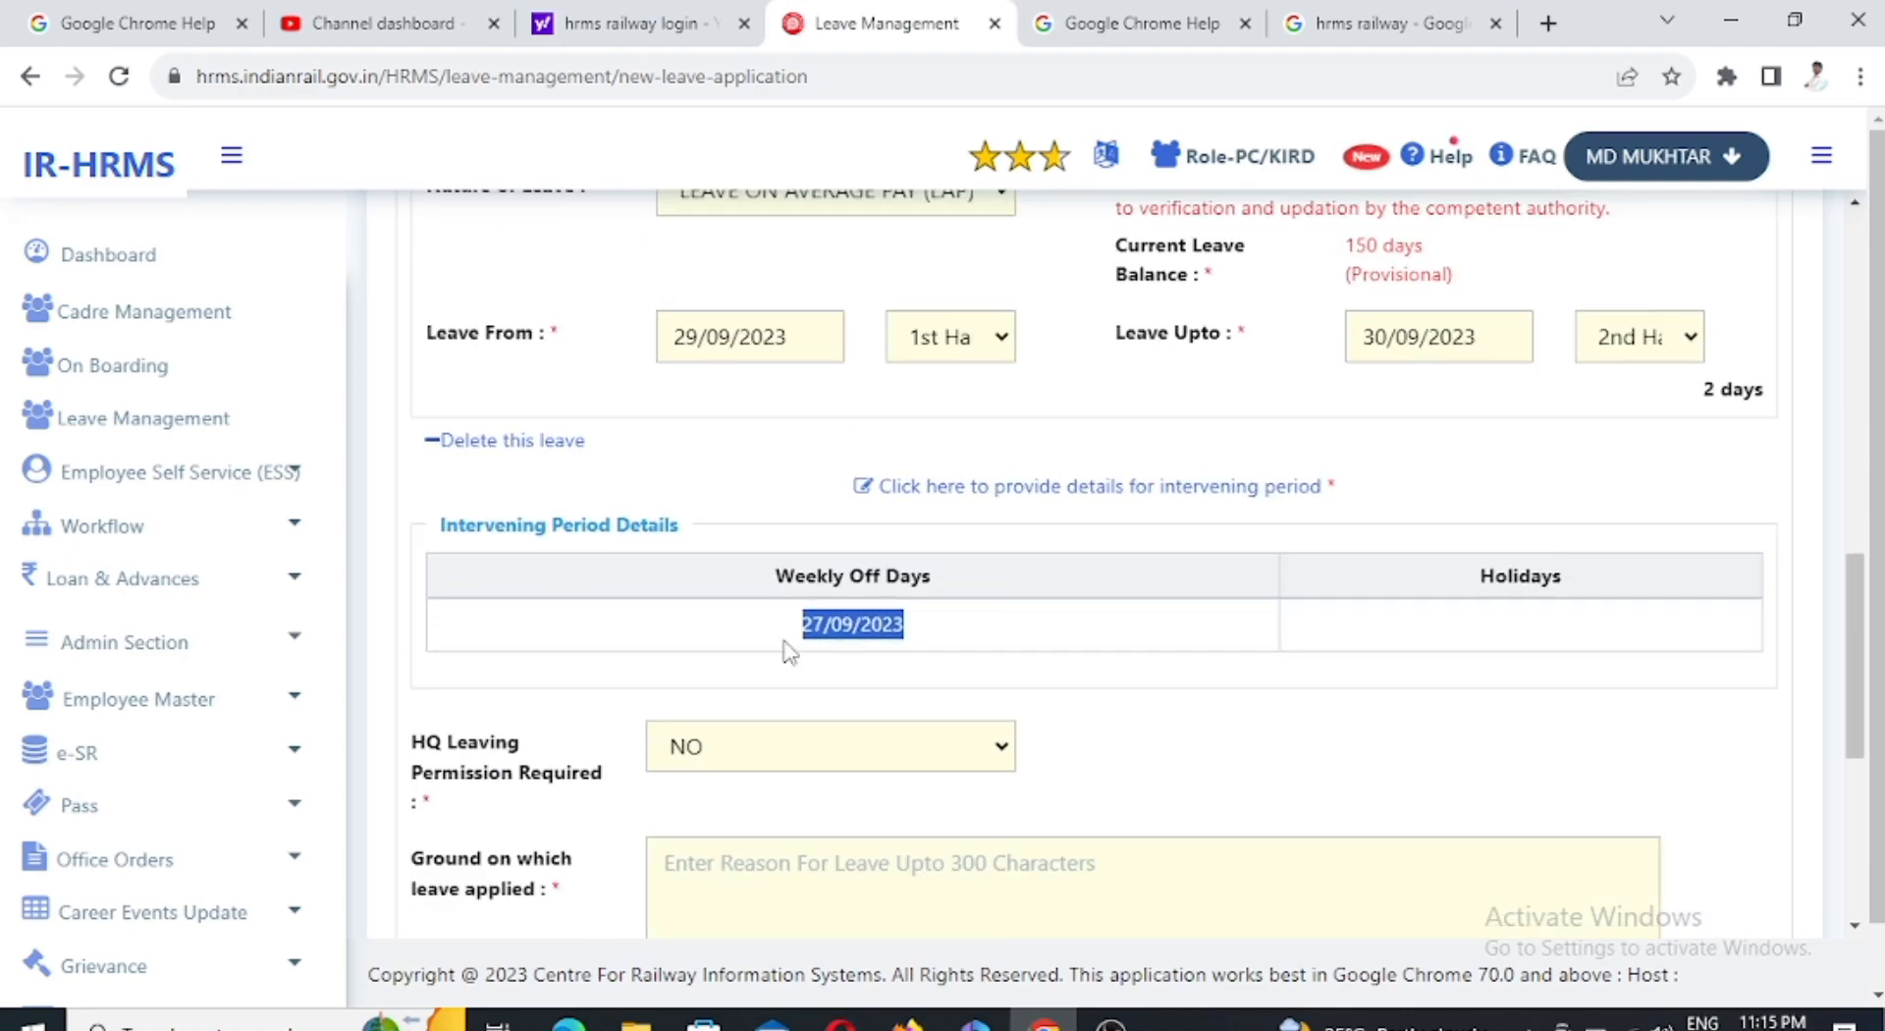
pyautogui.scroll(2, 793, 650)
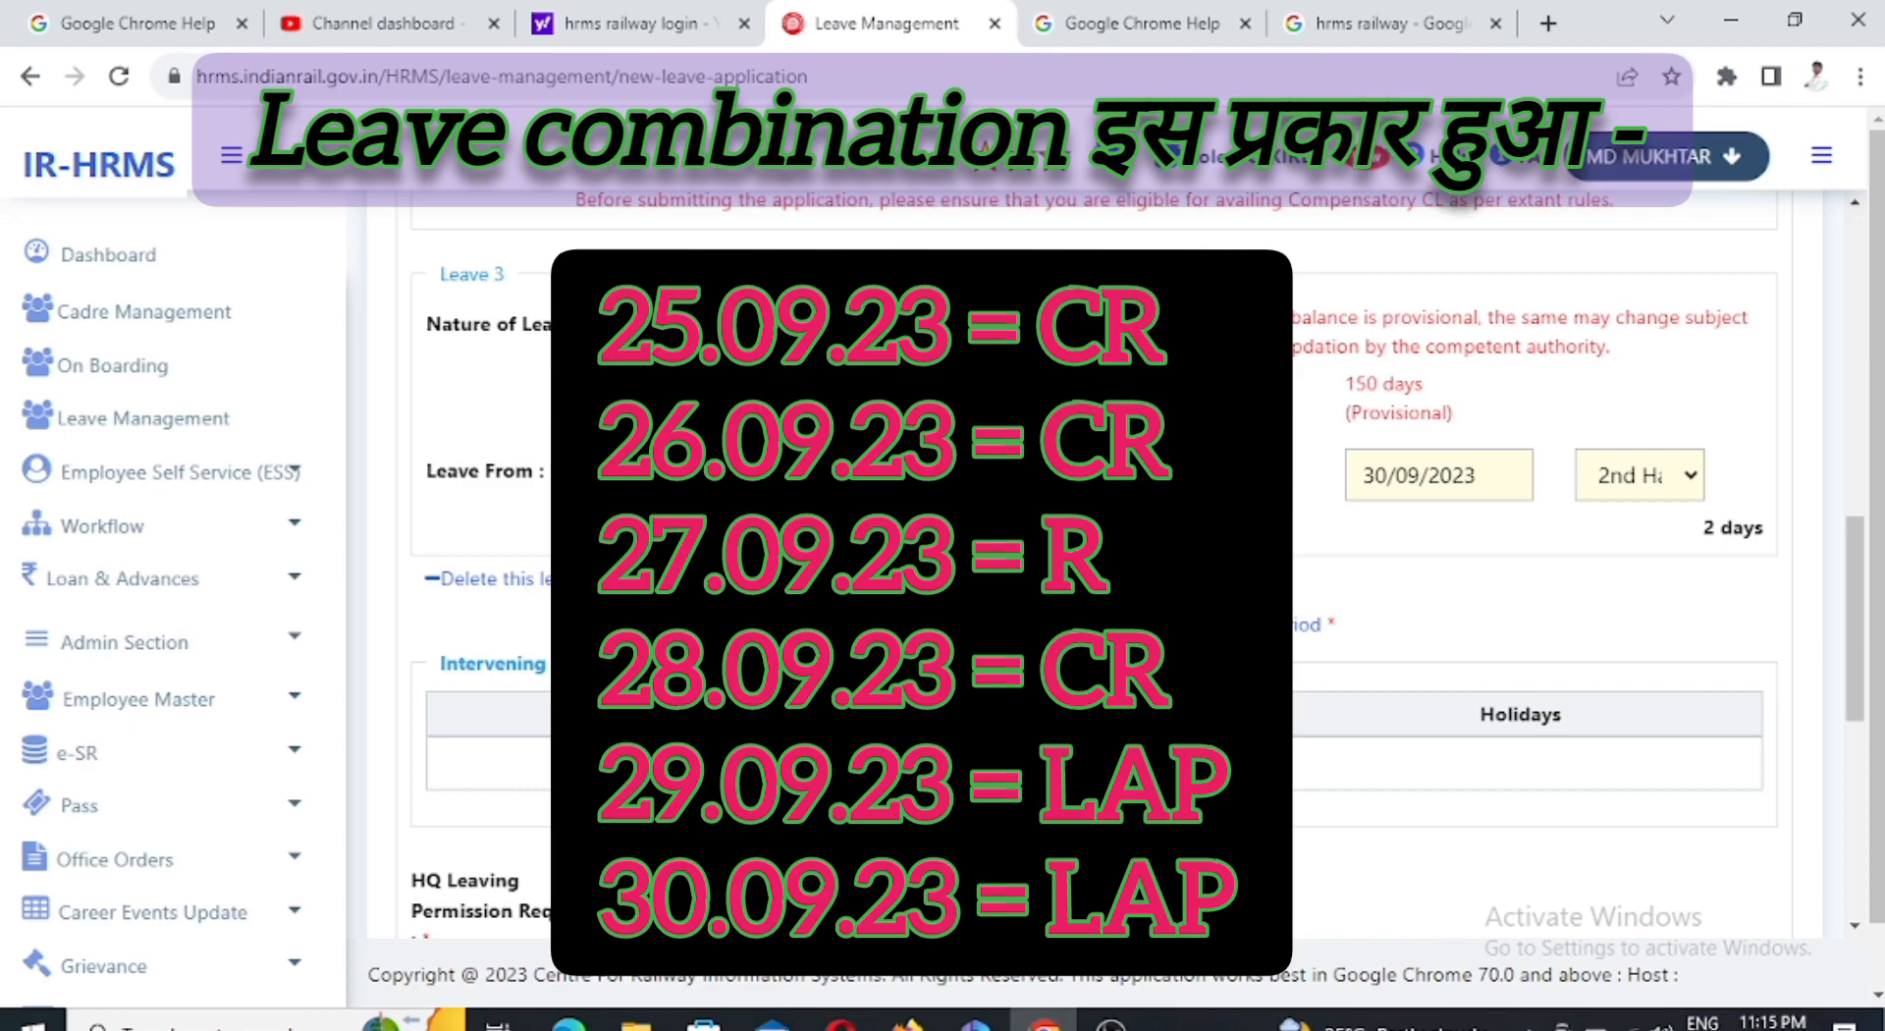
# Set HQ Leaving Permission Required to YES and keep Going for Ex India Leave at NO.
pyautogui.scroll(-3, 788, 655)
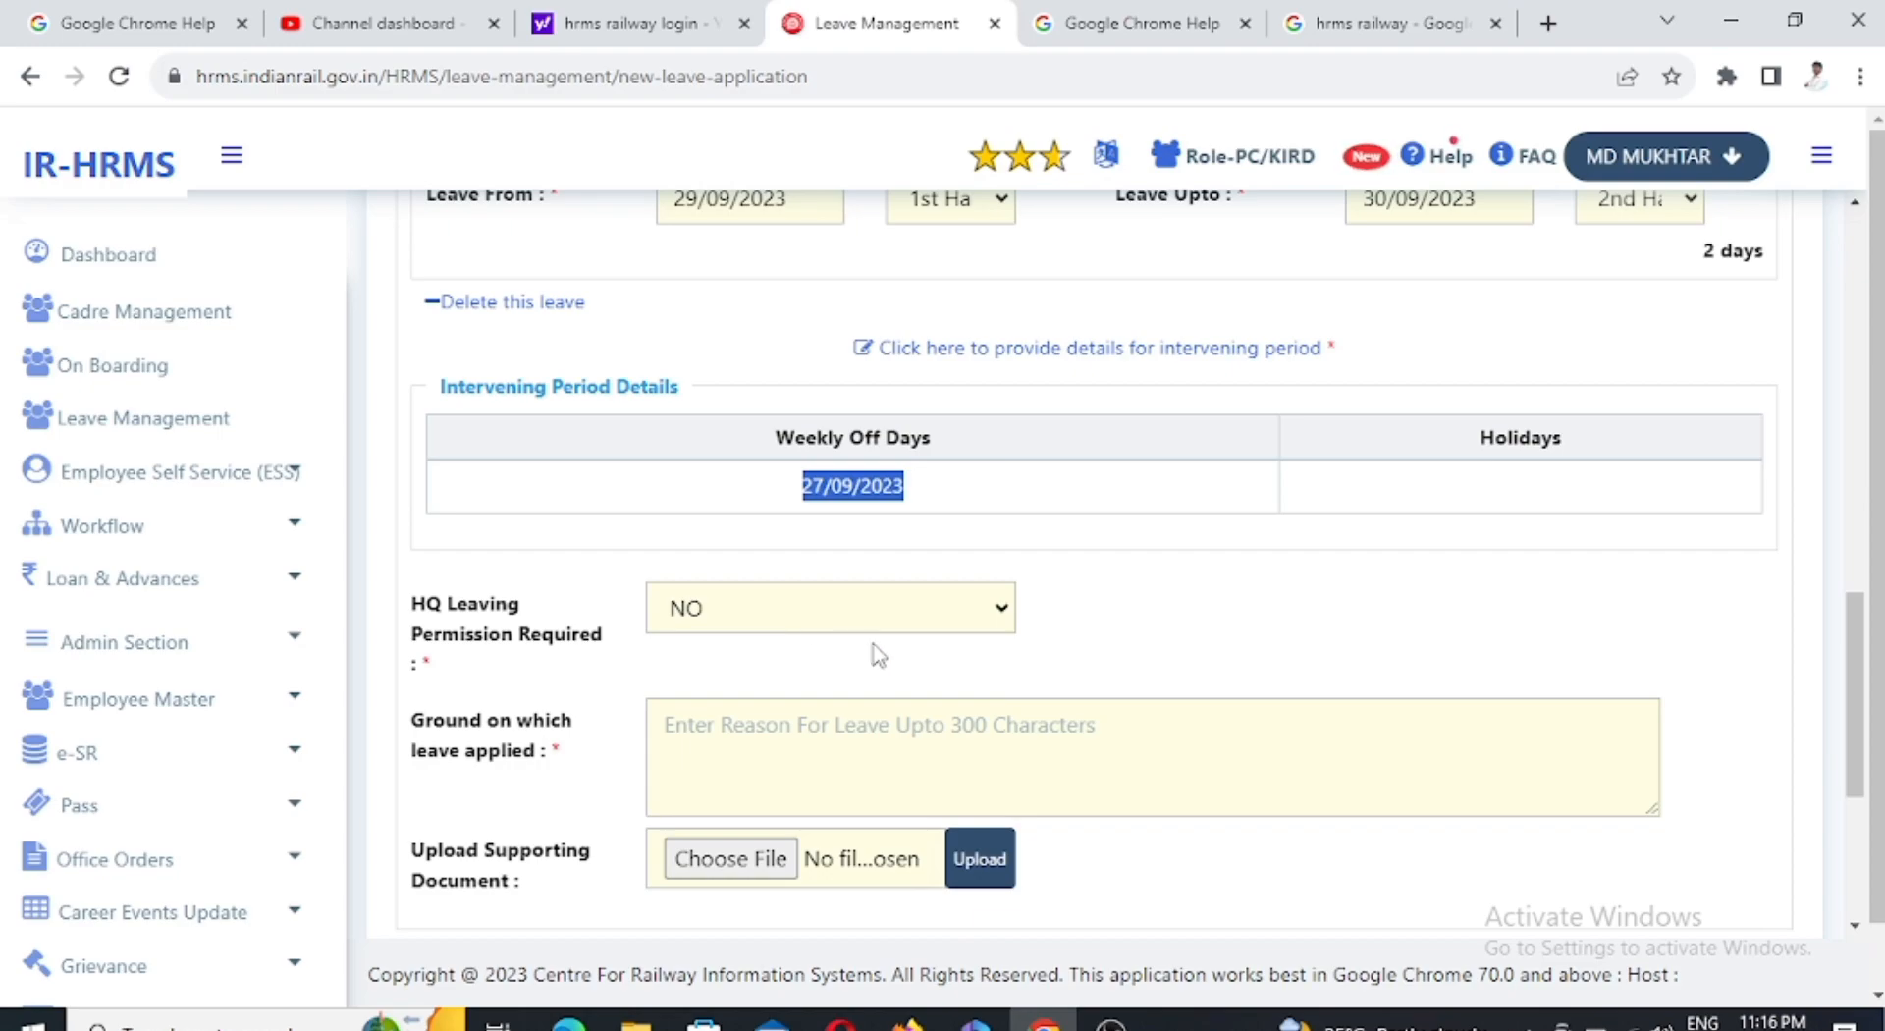
pyautogui.click(887, 616)
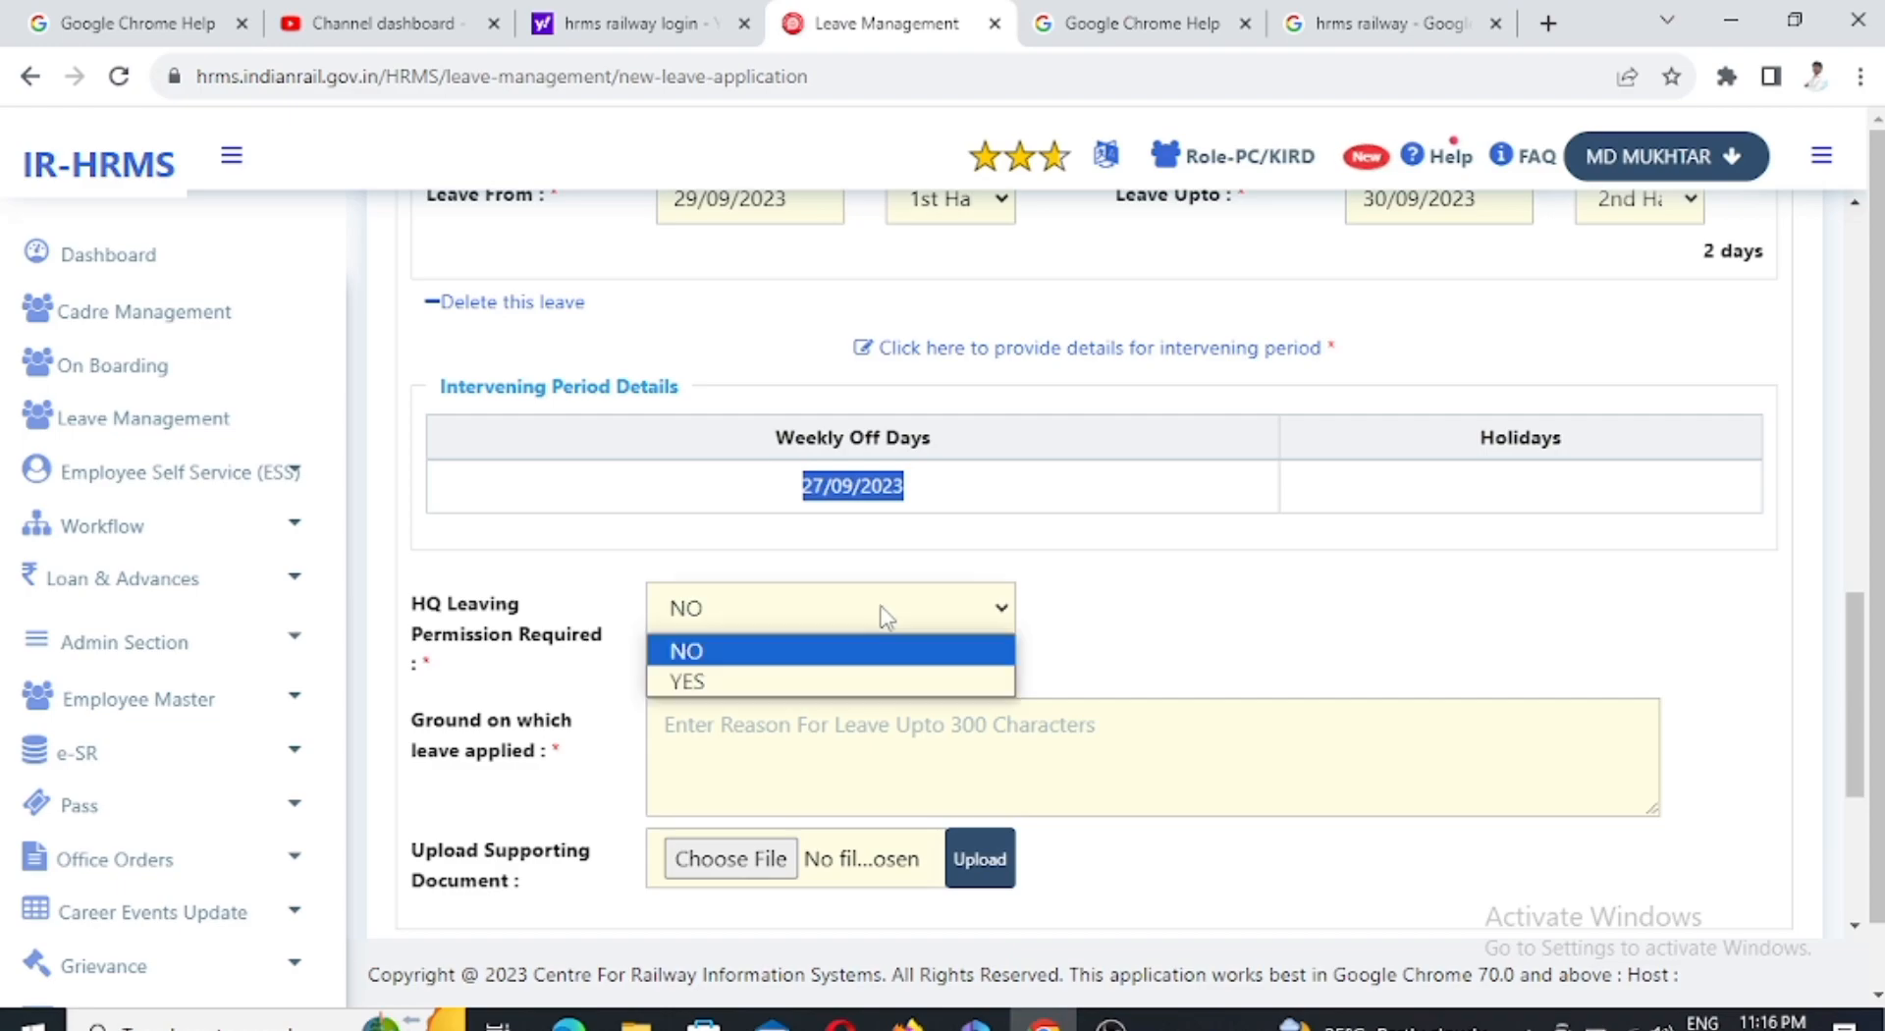
pyautogui.click(811, 677)
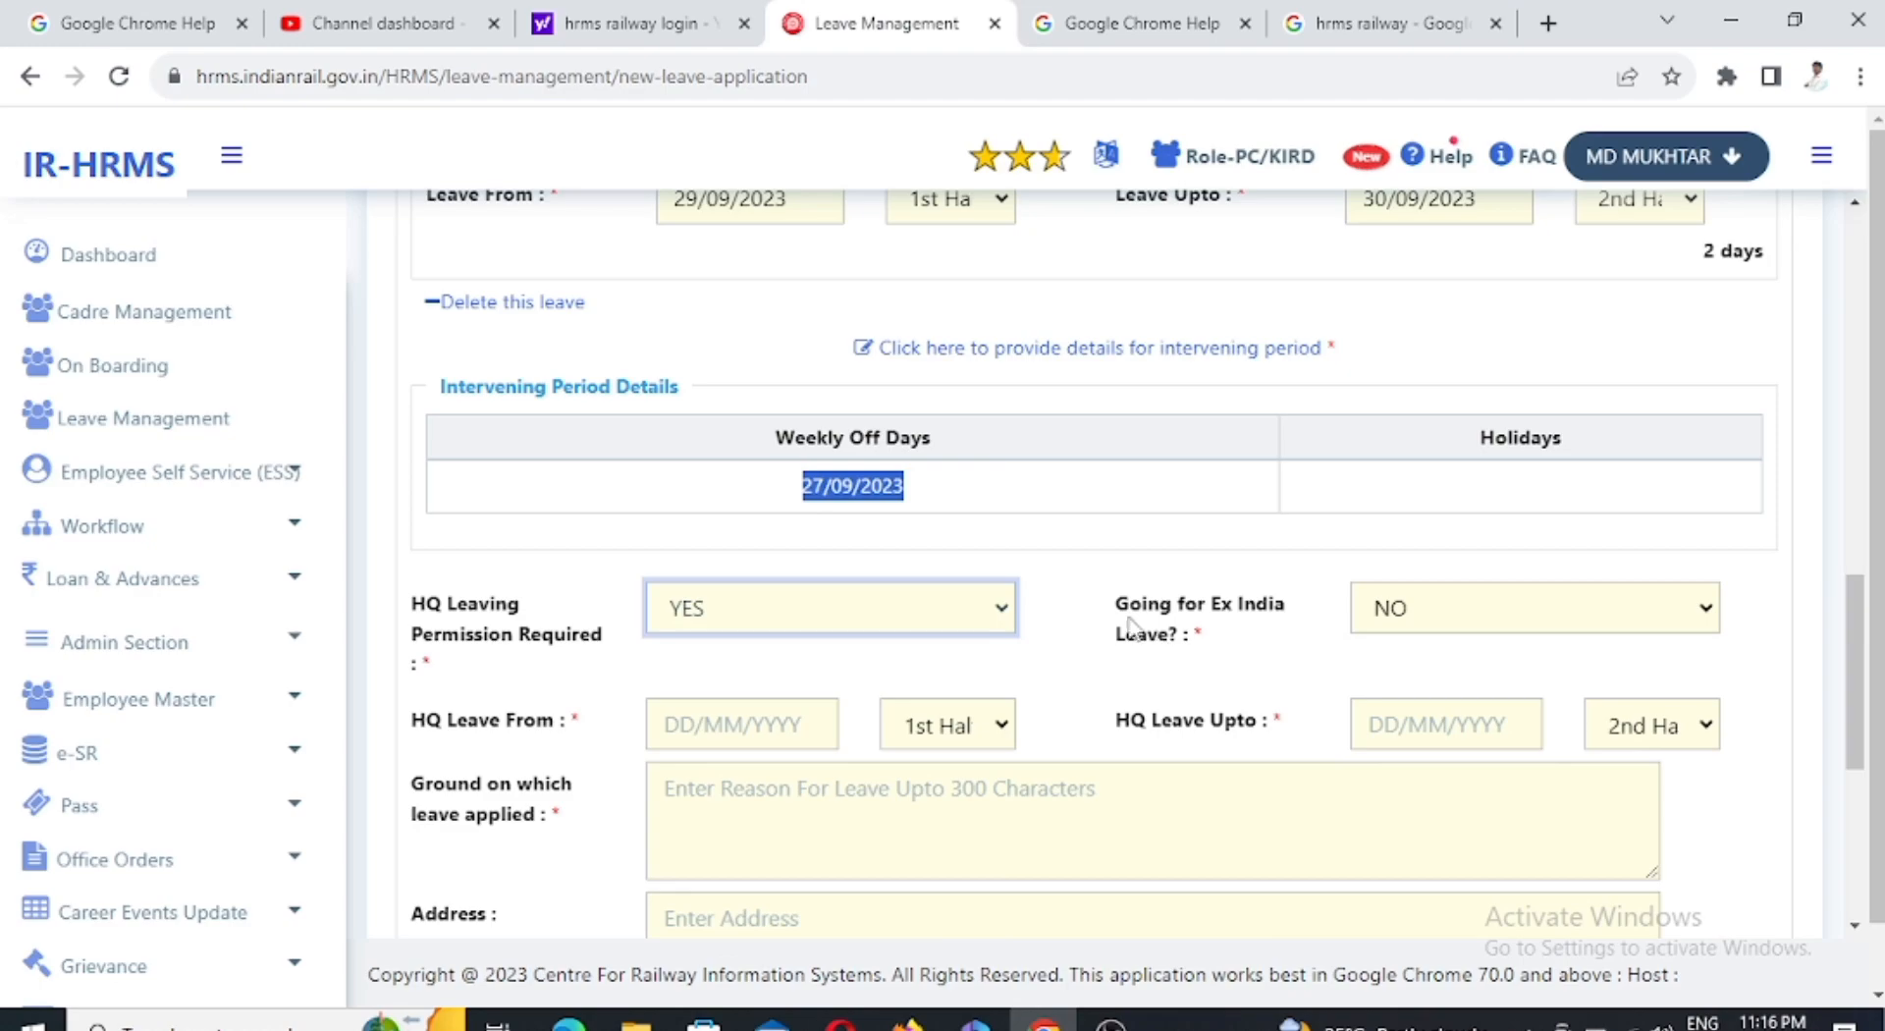
pyautogui.moveTo(1115, 602); pyautogui.dragTo(1247, 653)
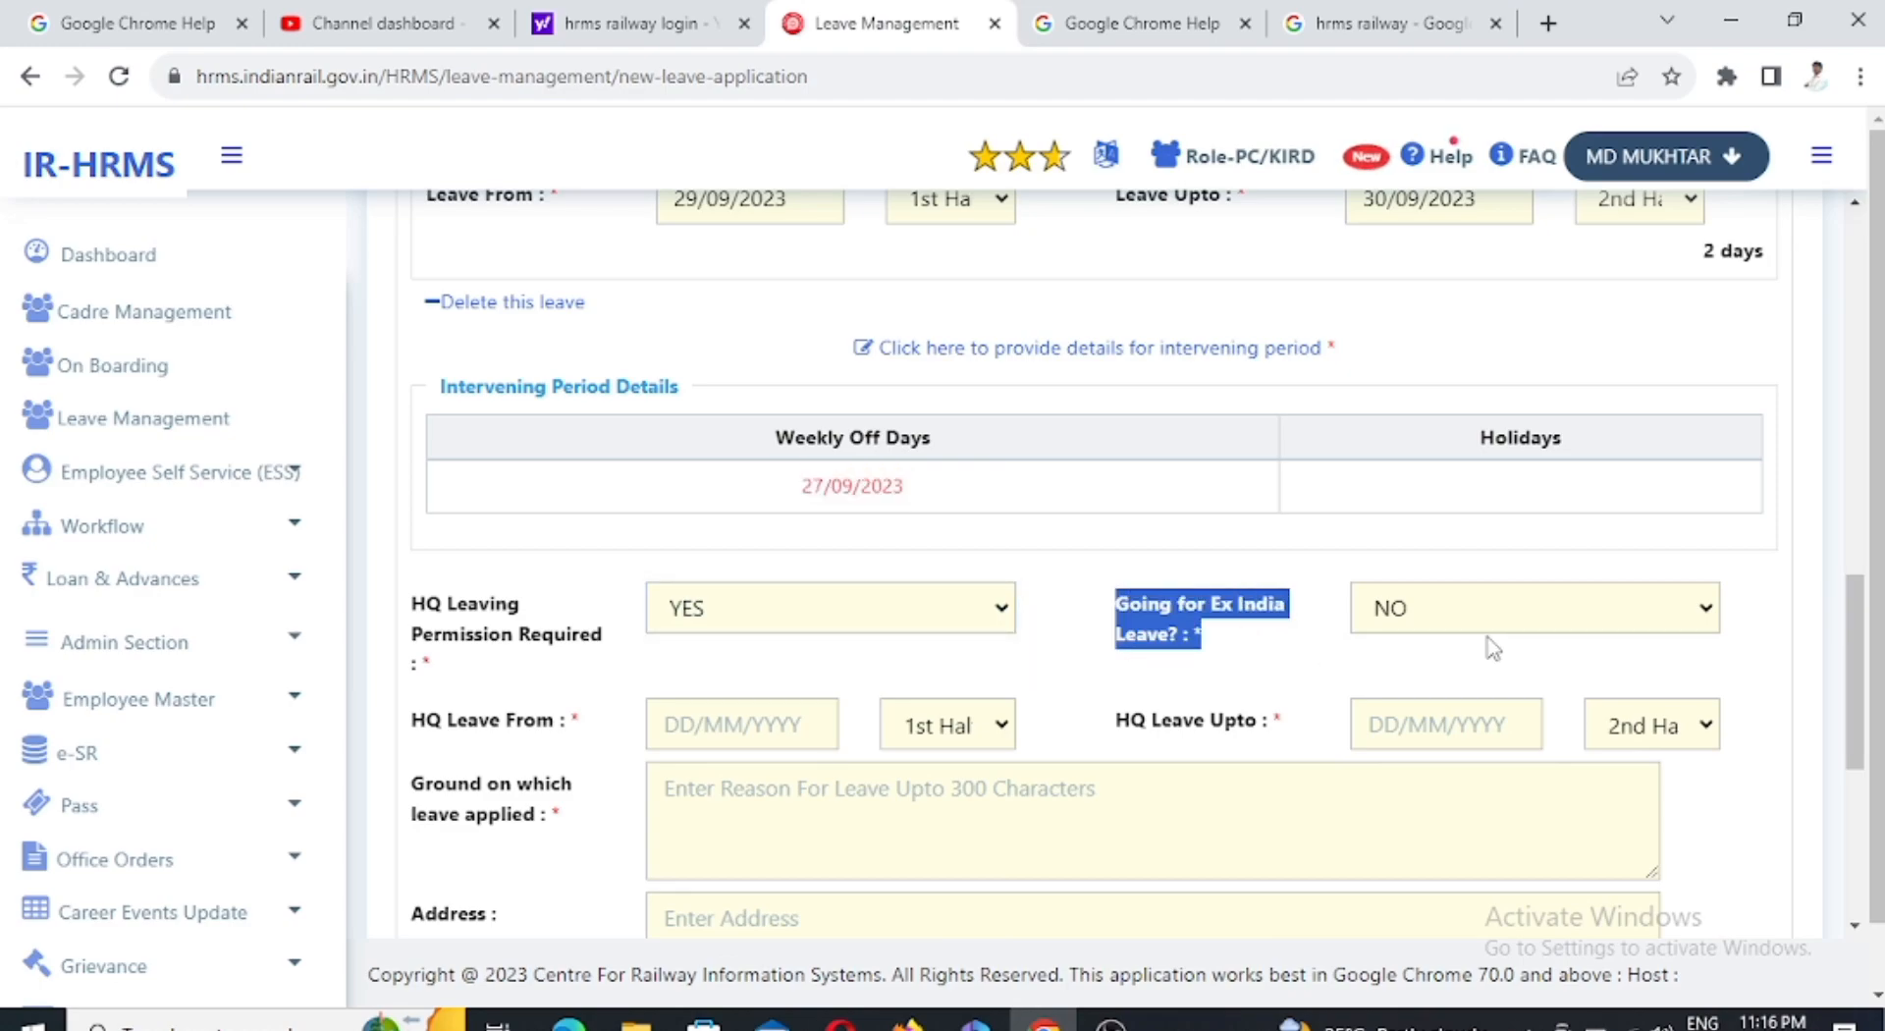
pyautogui.click(1202, 643)
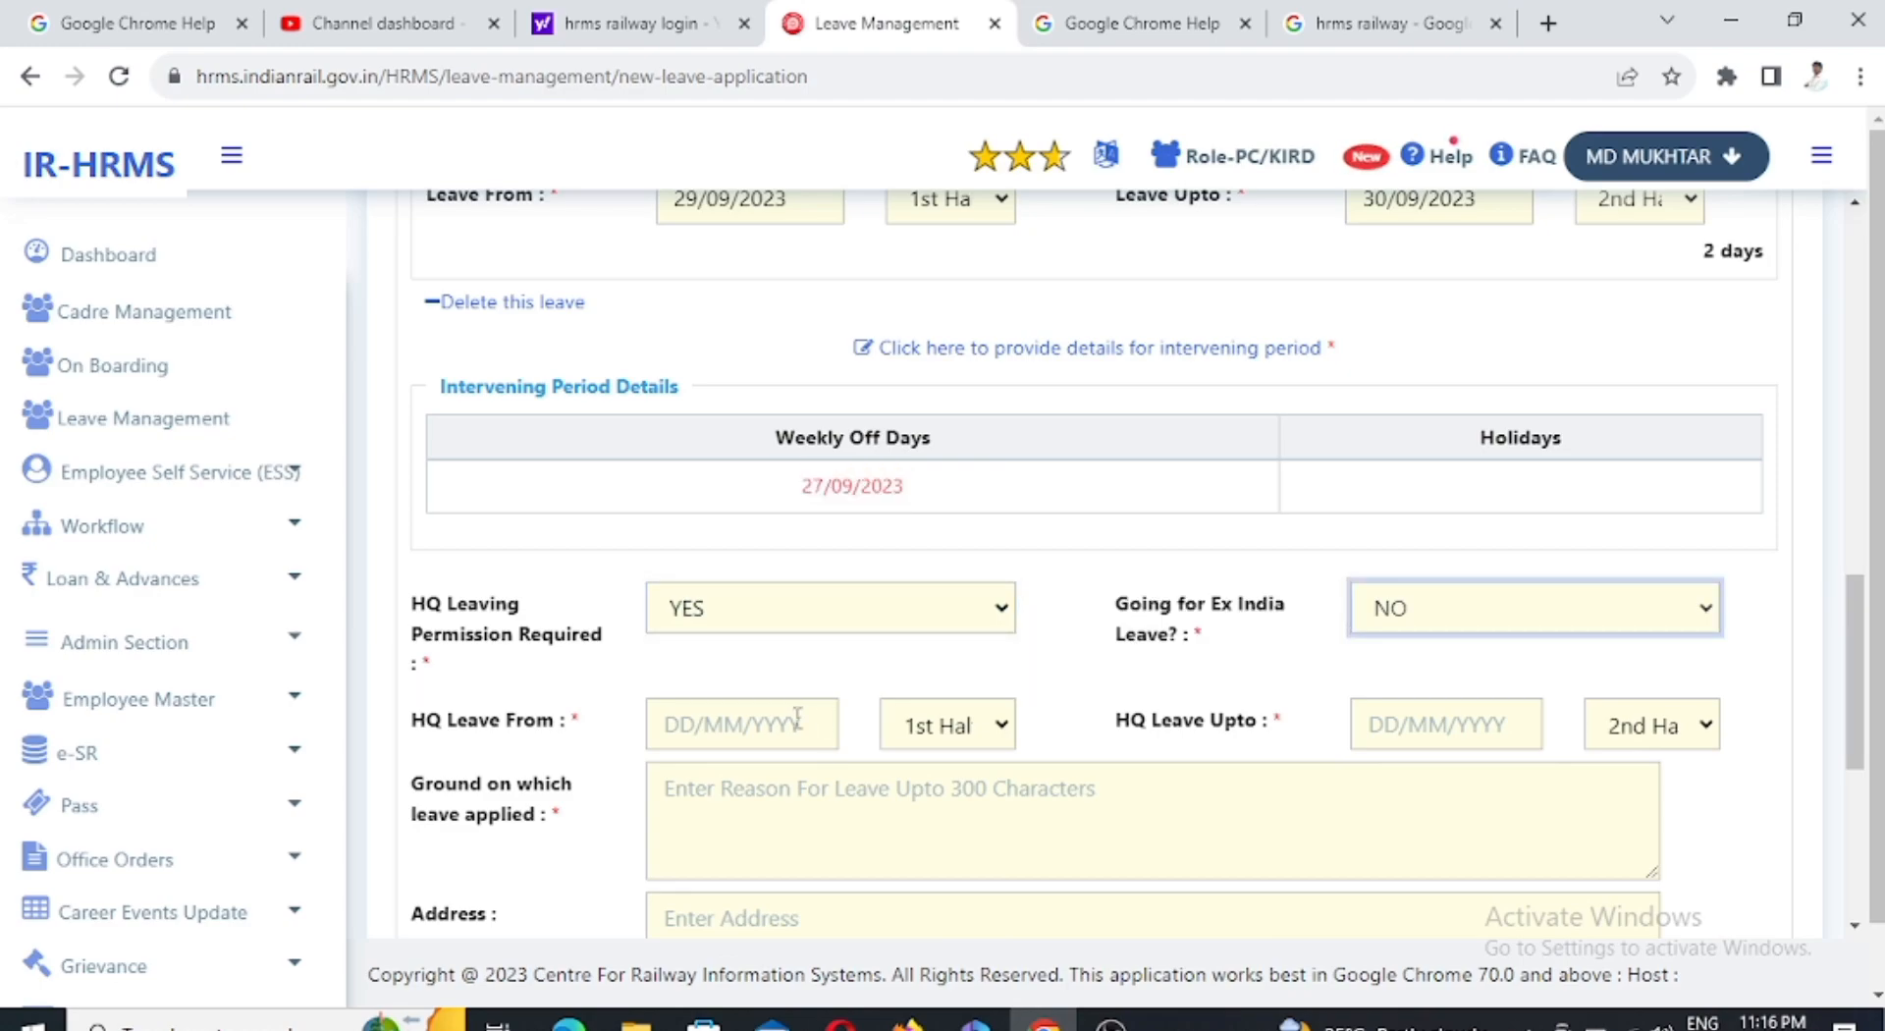
# Set the headquarters leave period from 25/09/2023 to 30/09/2023 to span all three leaves.
pyautogui.scroll(-2, 795, 717)
pyautogui.scroll(10, 756, 716)
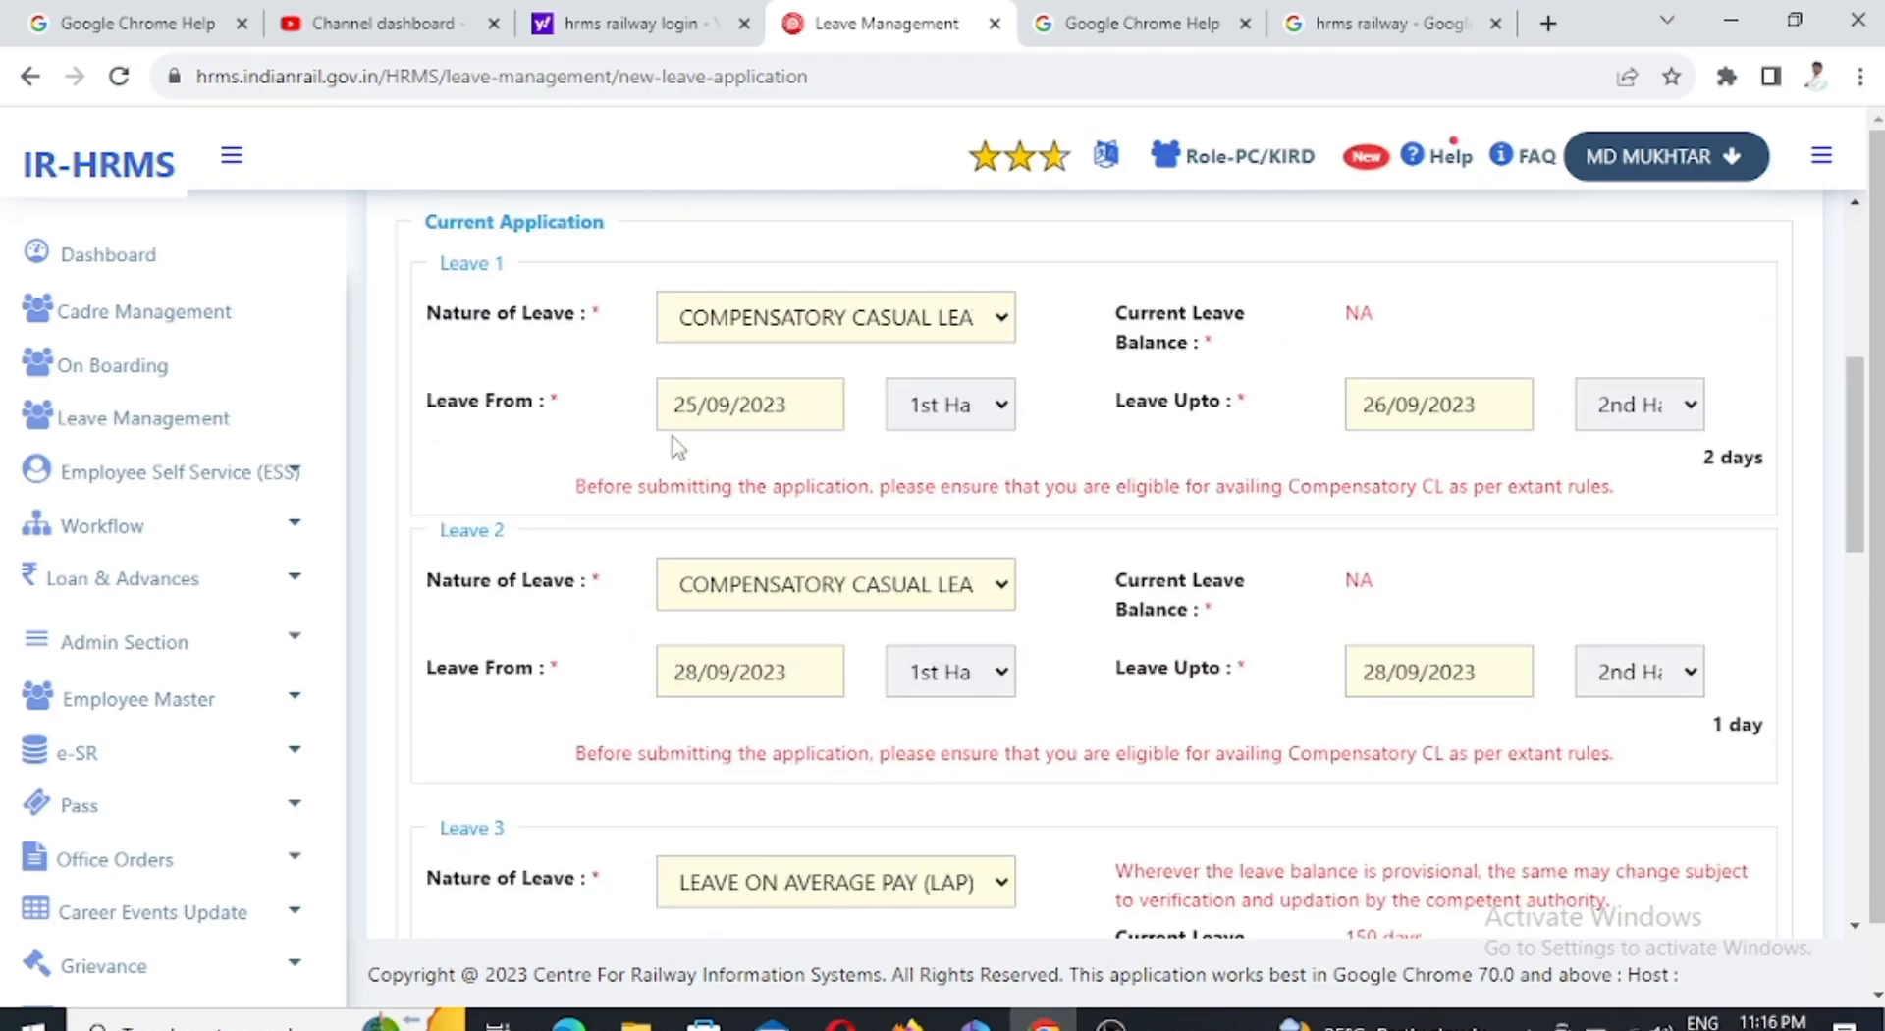
pyautogui.scroll(-4, 716, 559)
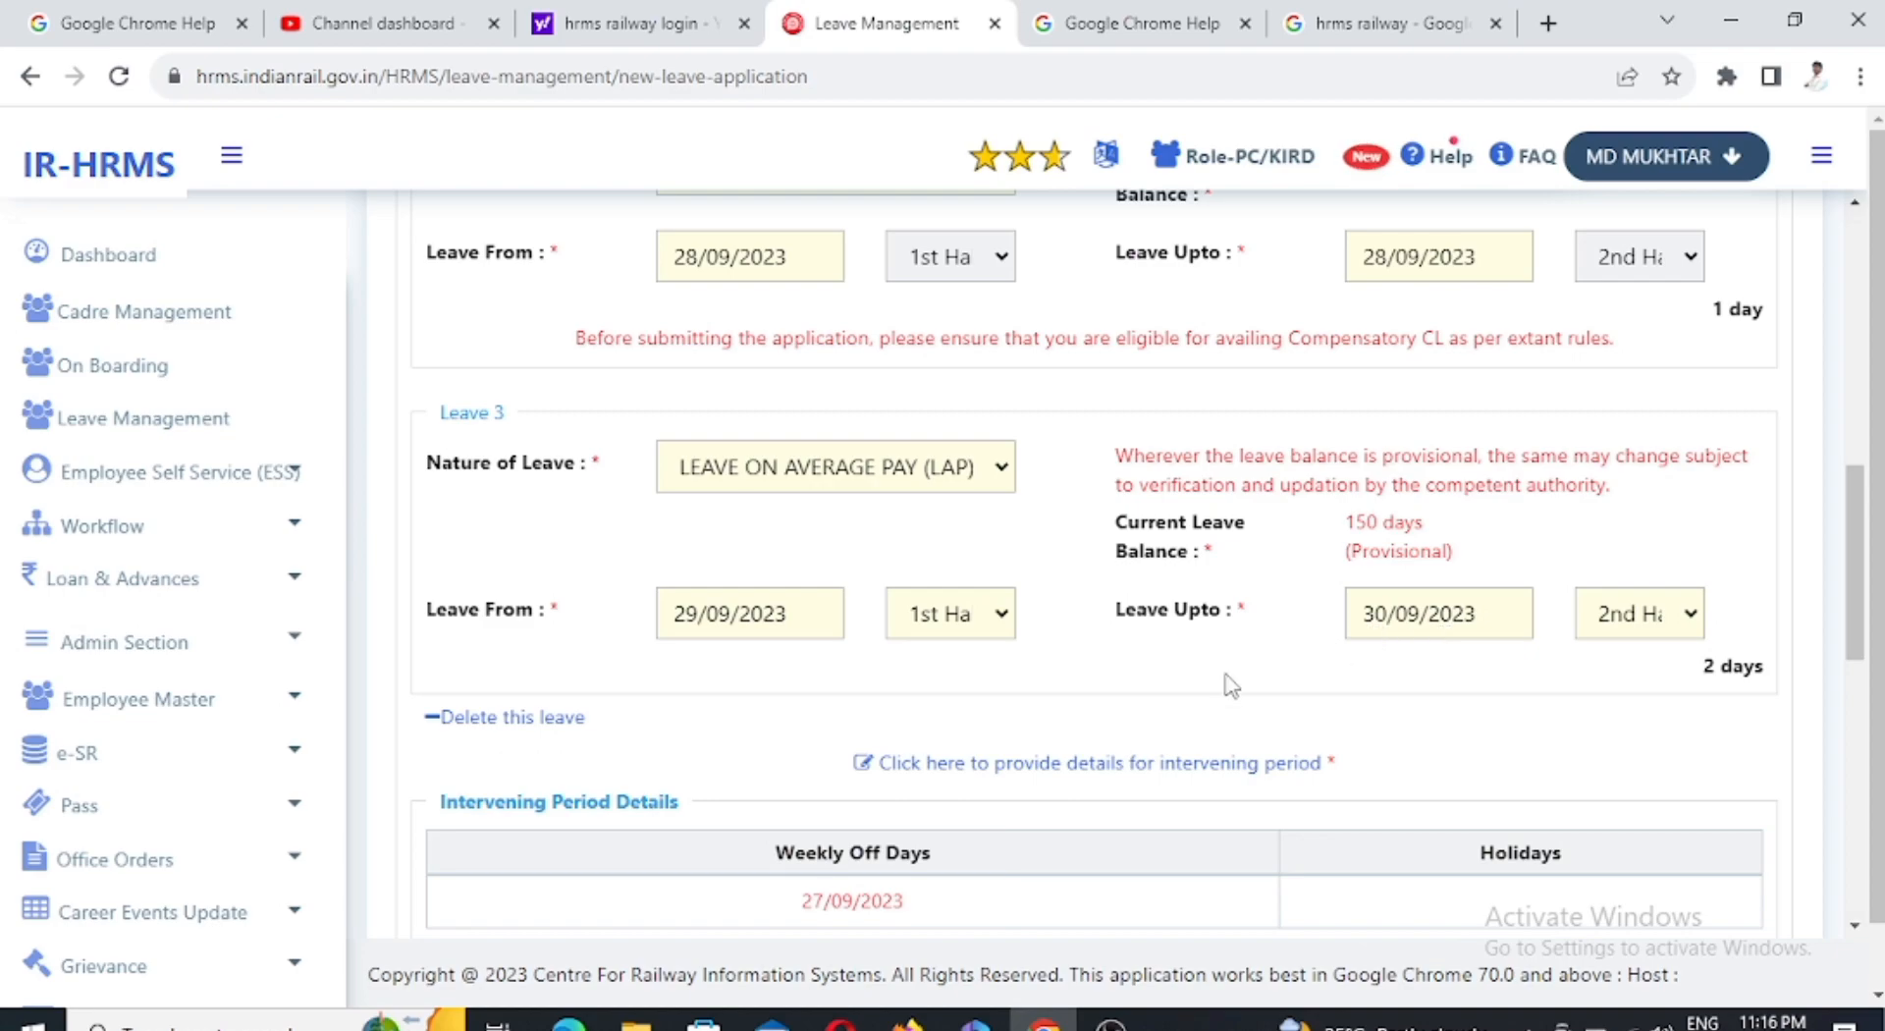
pyautogui.scroll(-3, 1276, 677)
pyautogui.scroll(-3, 703, 783)
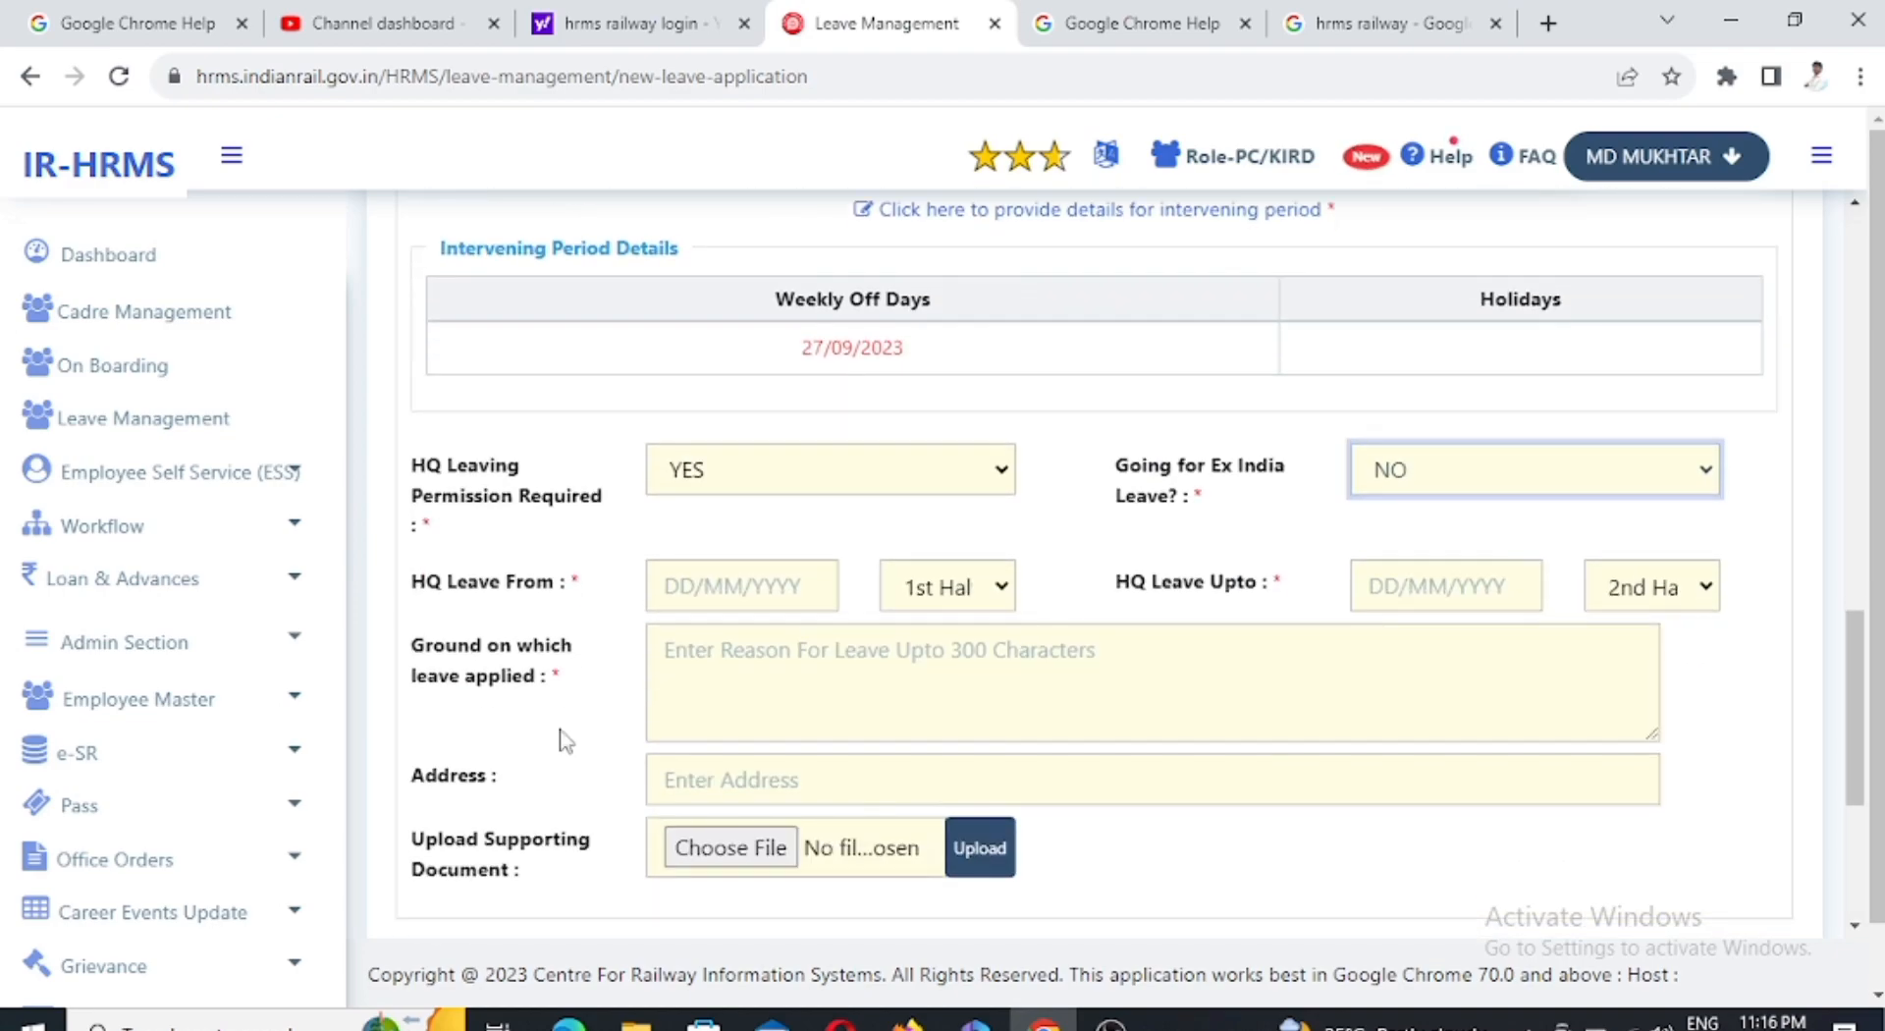
pyautogui.click(699, 589)
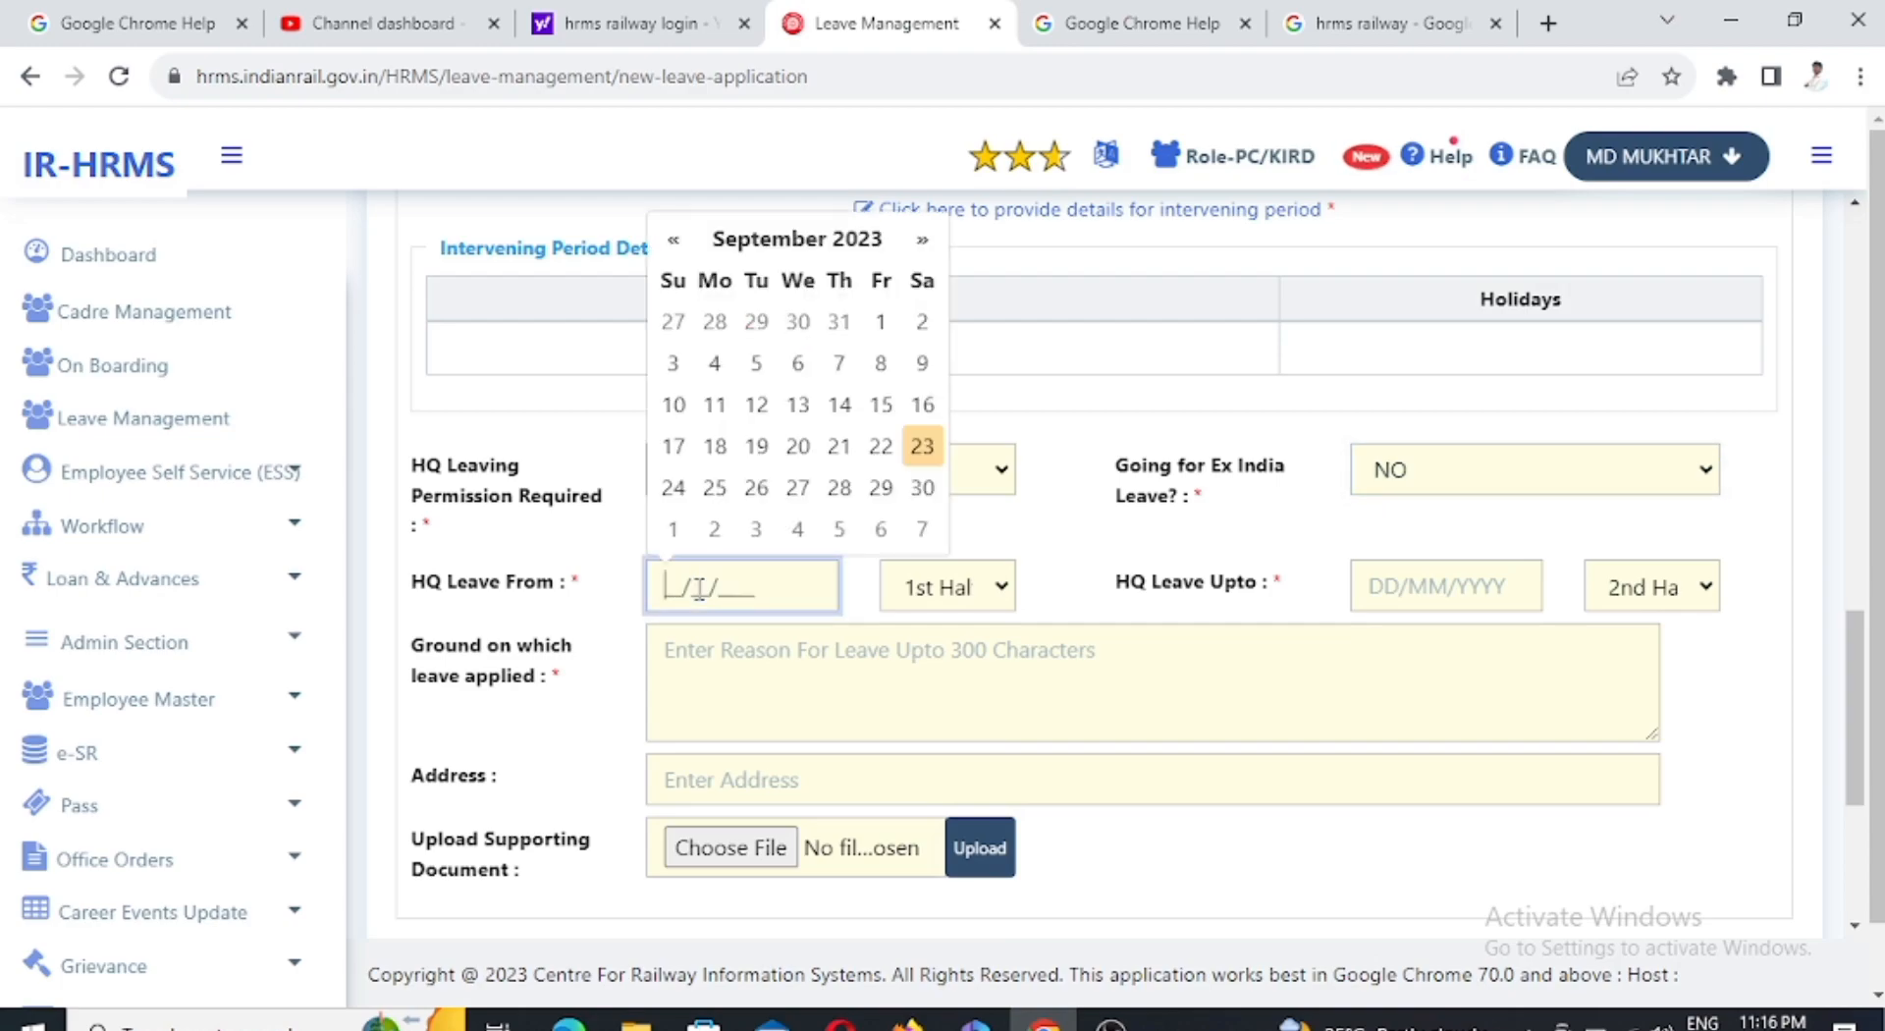
pyautogui.click(709, 488)
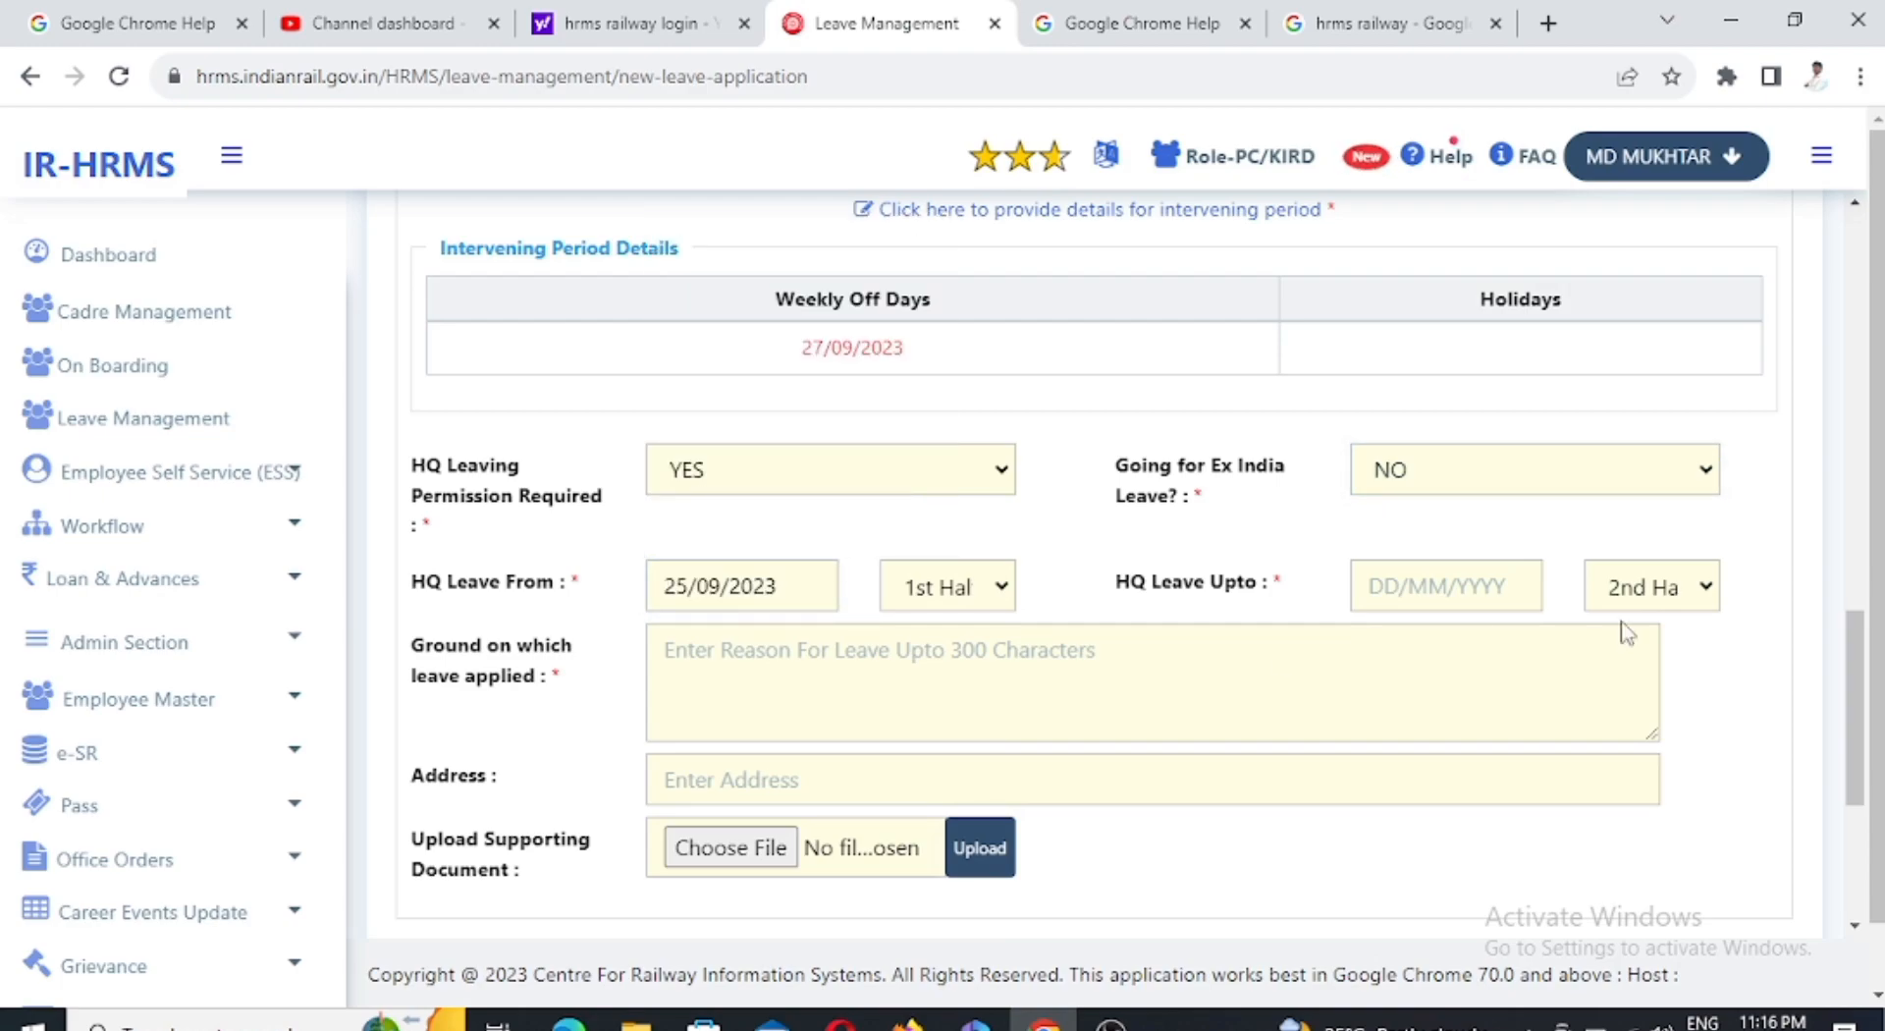
pyautogui.click(1464, 590)
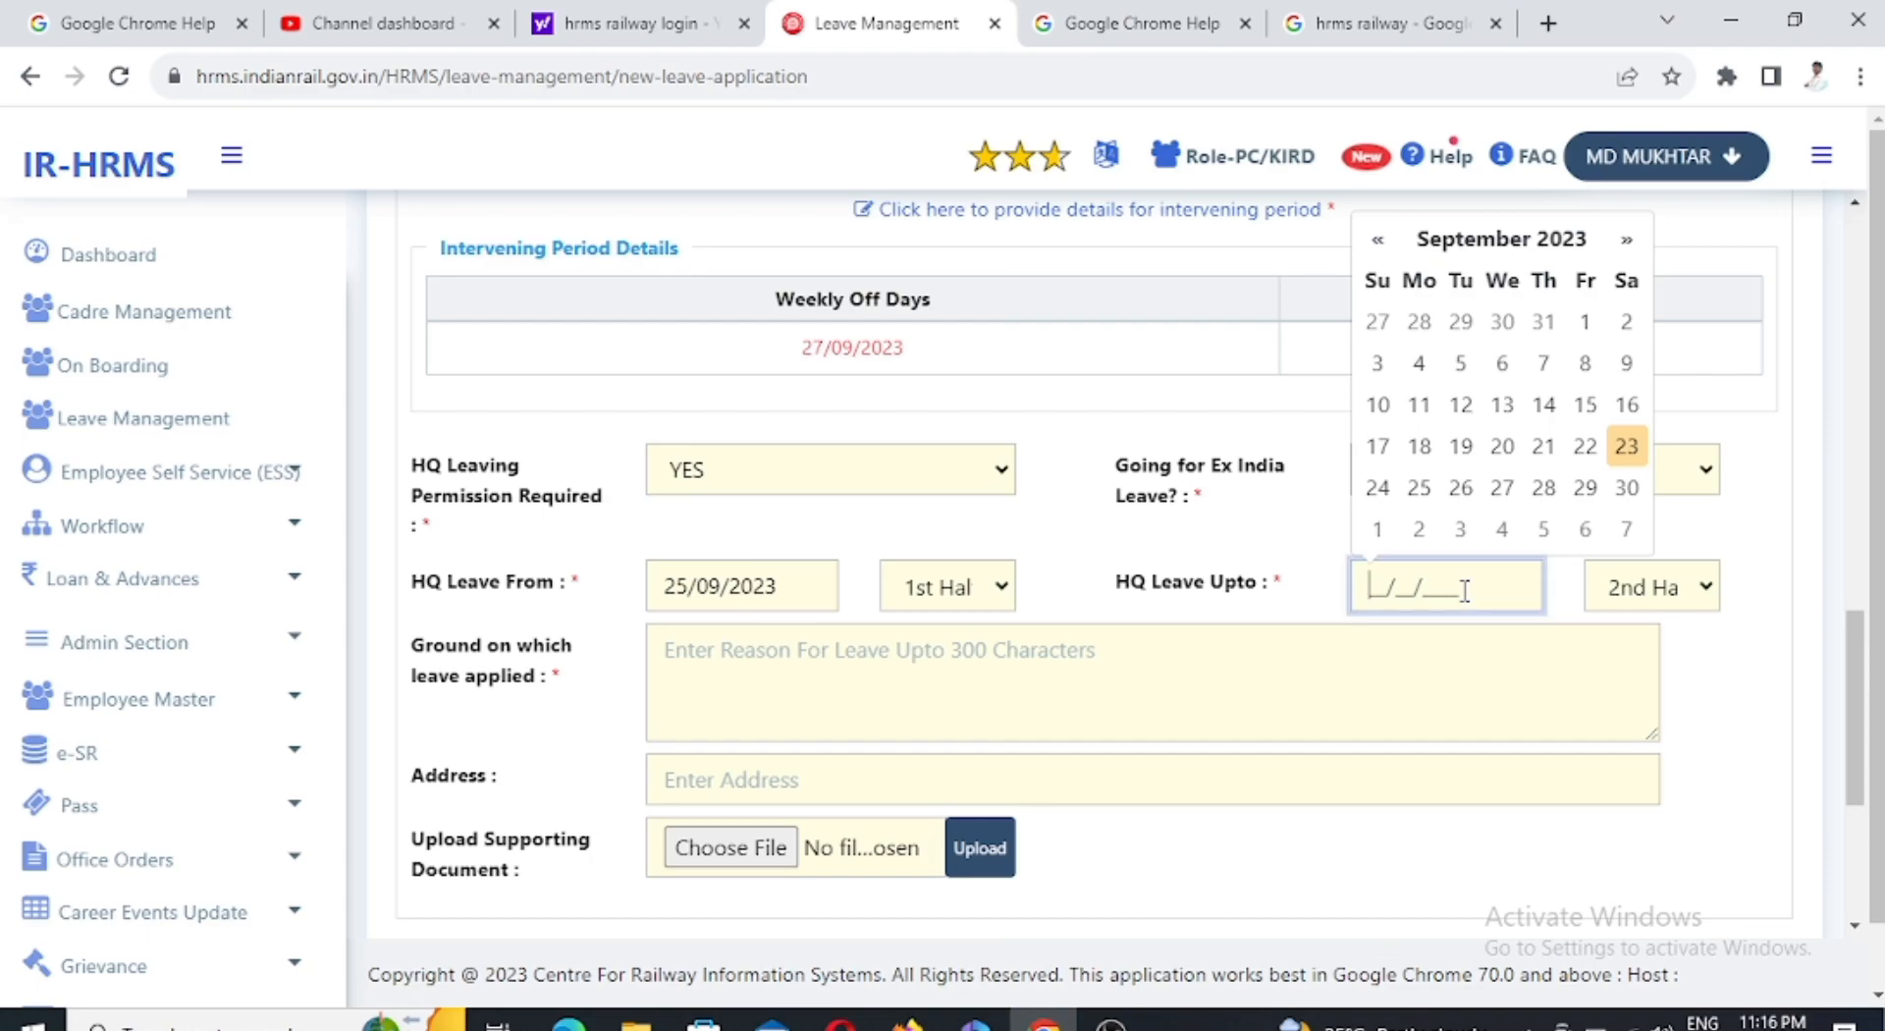
pyautogui.click(1625, 488)
pyautogui.moveTo(1730, 638); pyautogui.dragTo(1708, 643)
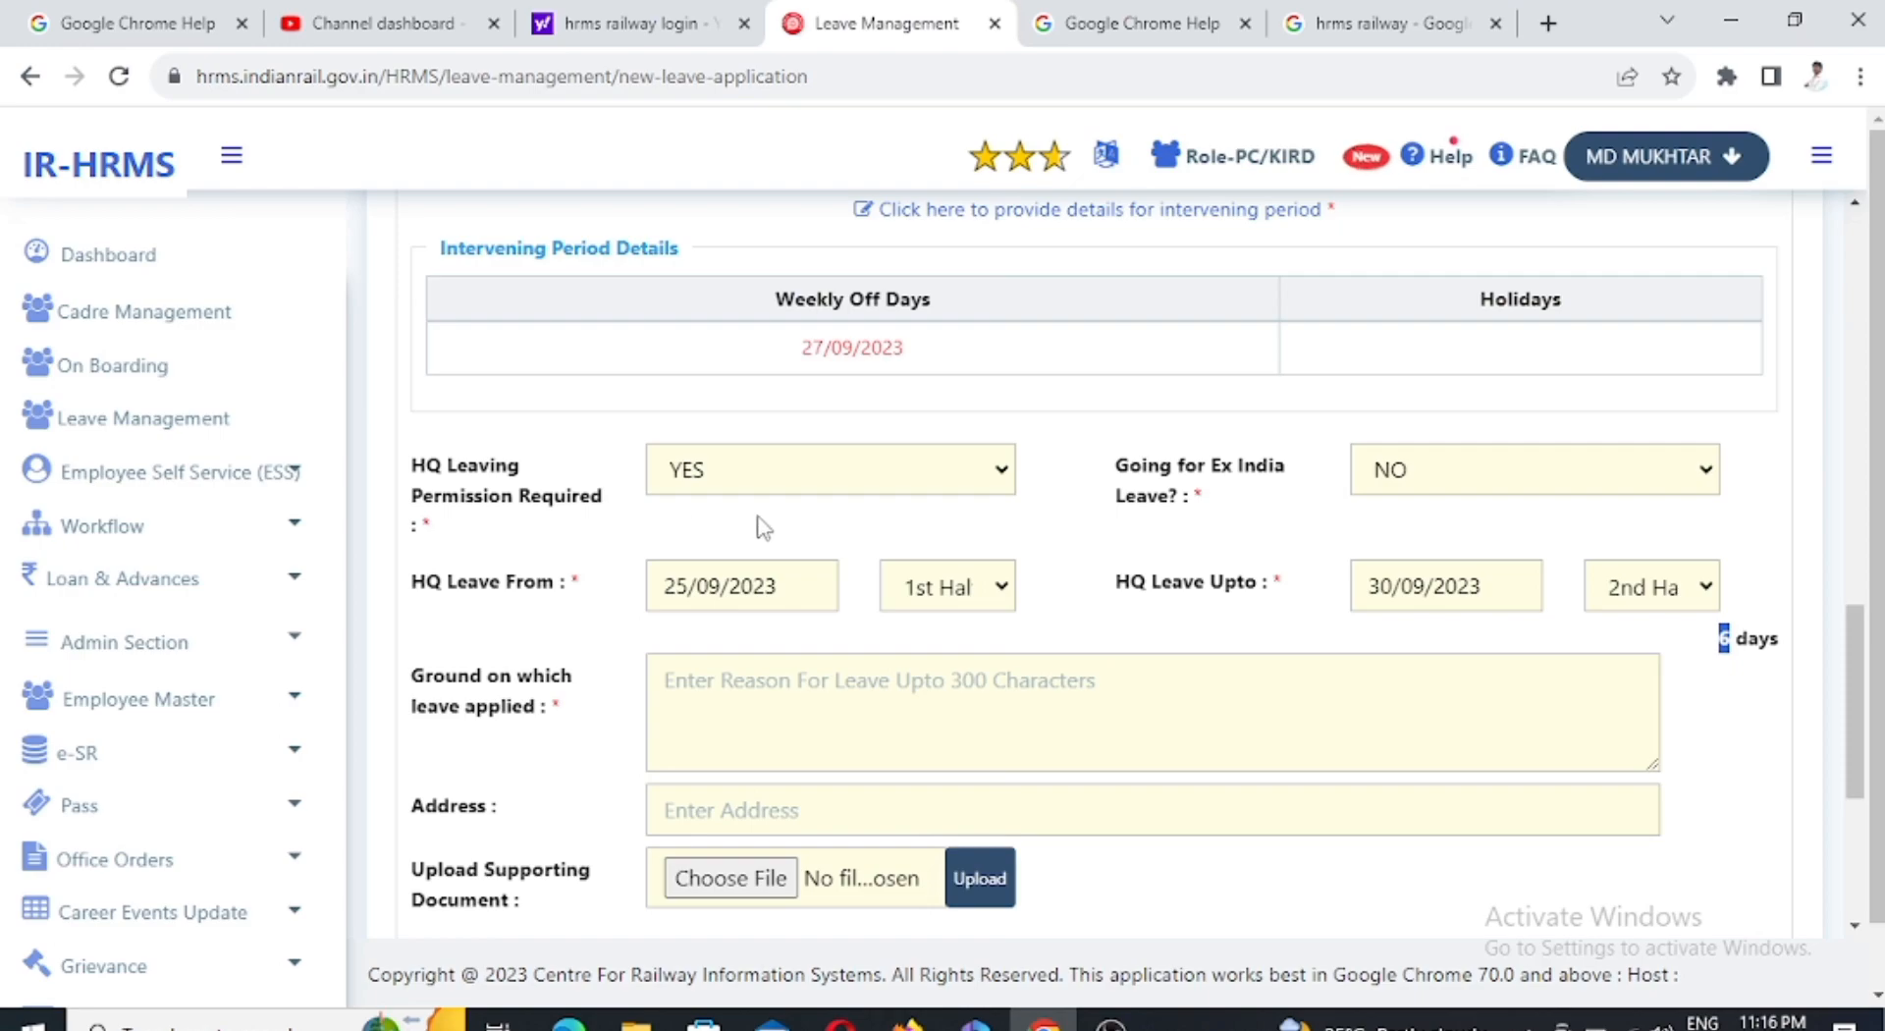
# Enter "For urgent work." as the ground on which the leave is applied.
pyautogui.scroll(-1, 969, 550)
pyautogui.scroll(-1, 969, 550)
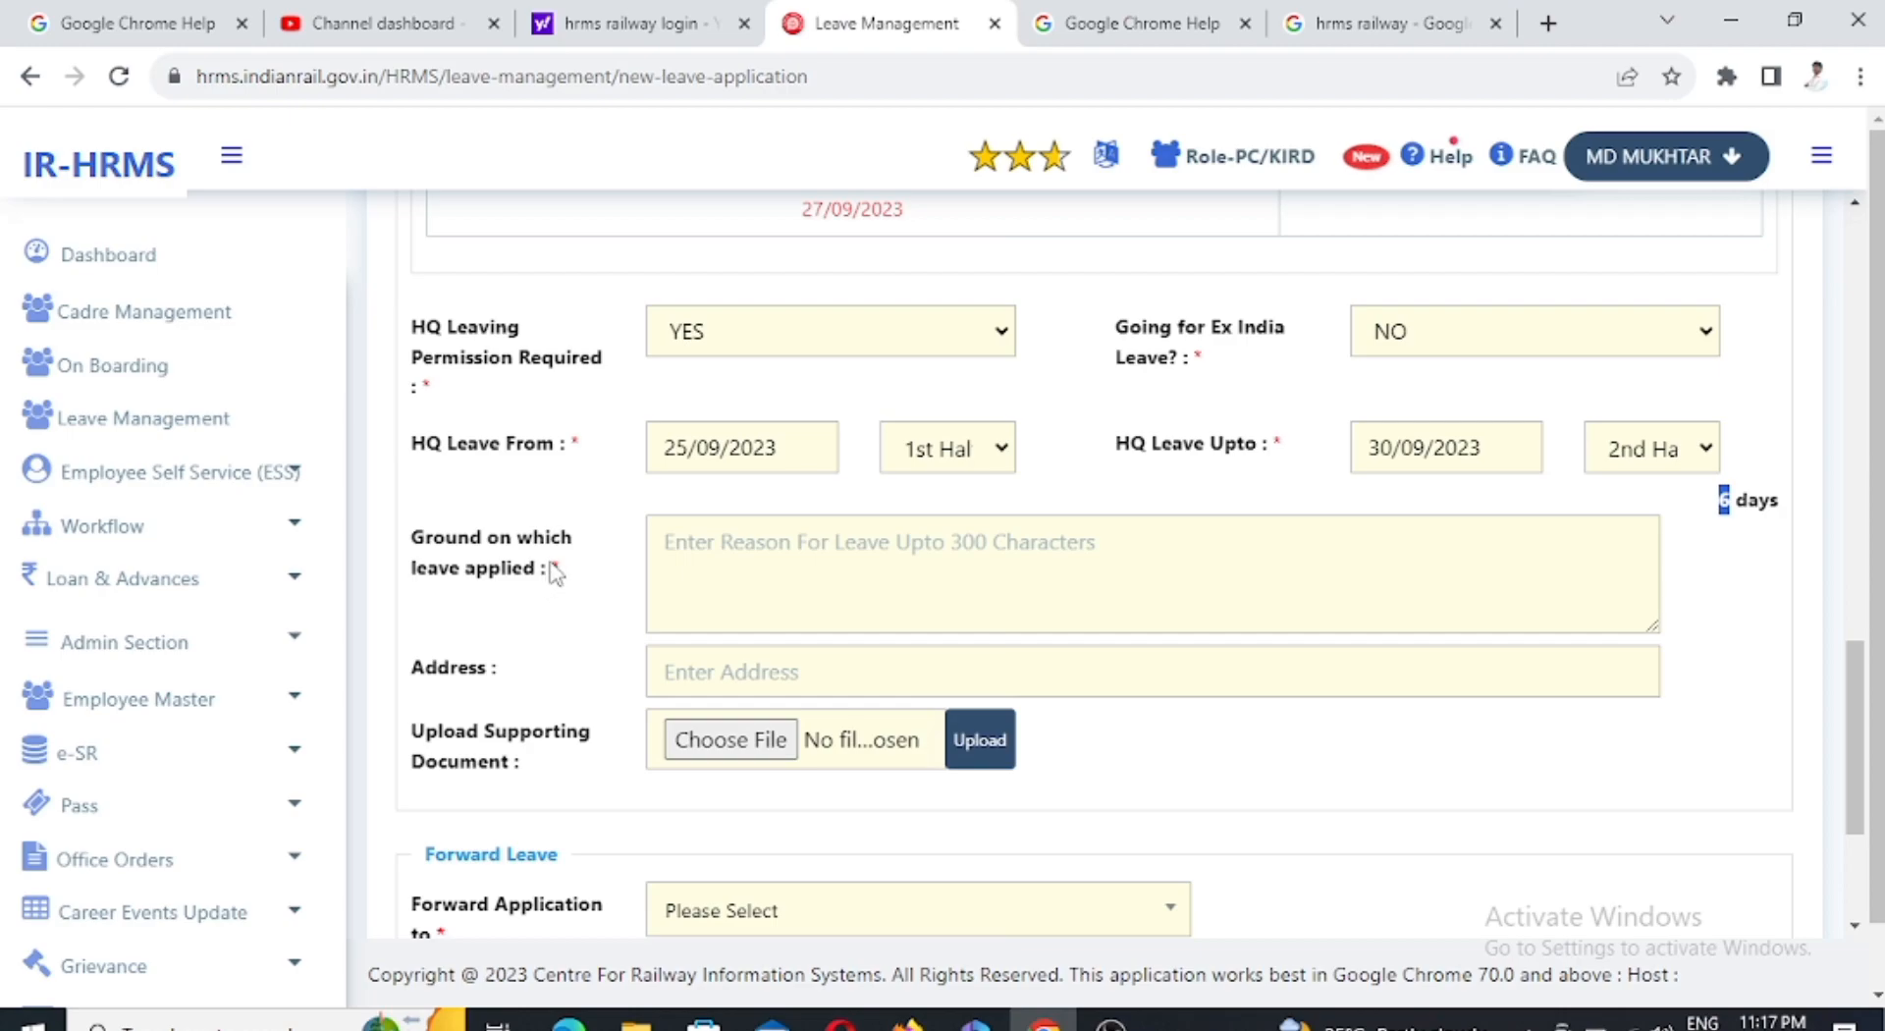
pyautogui.moveTo(409, 535); pyautogui.dragTo(558, 591)
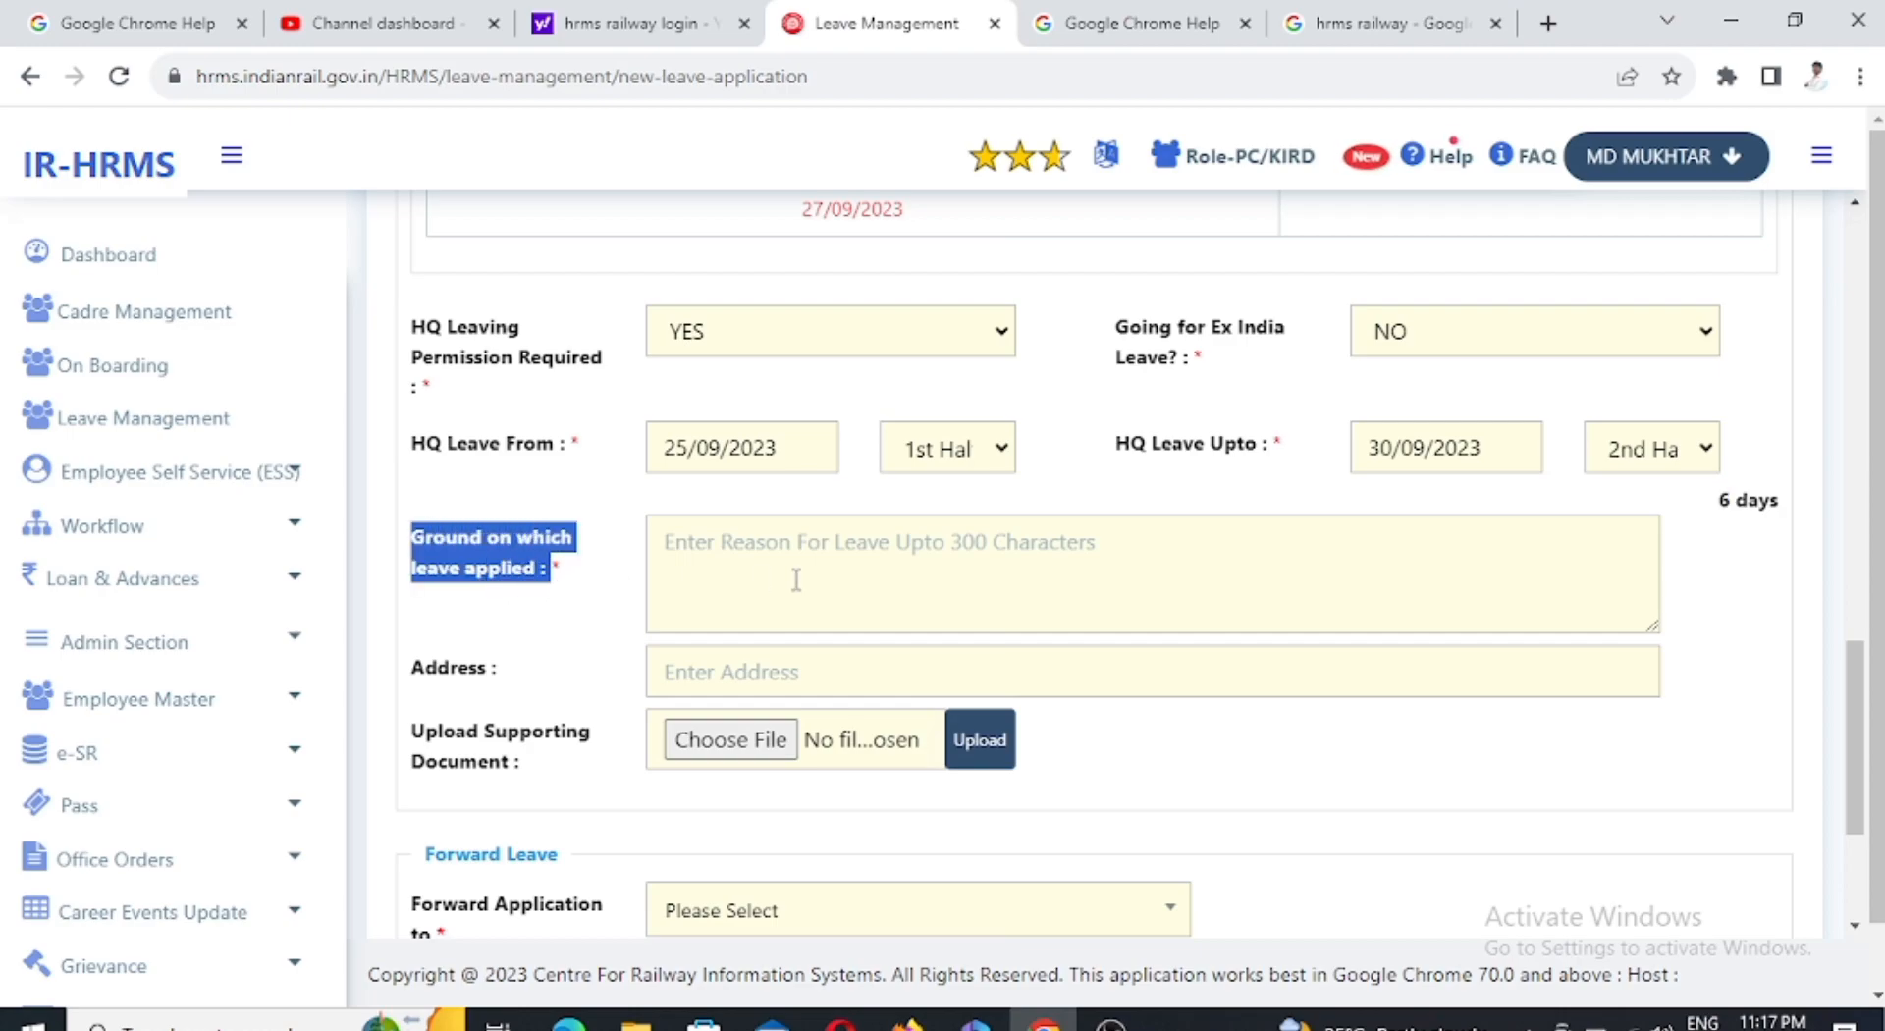
pyautogui.click(728, 574)
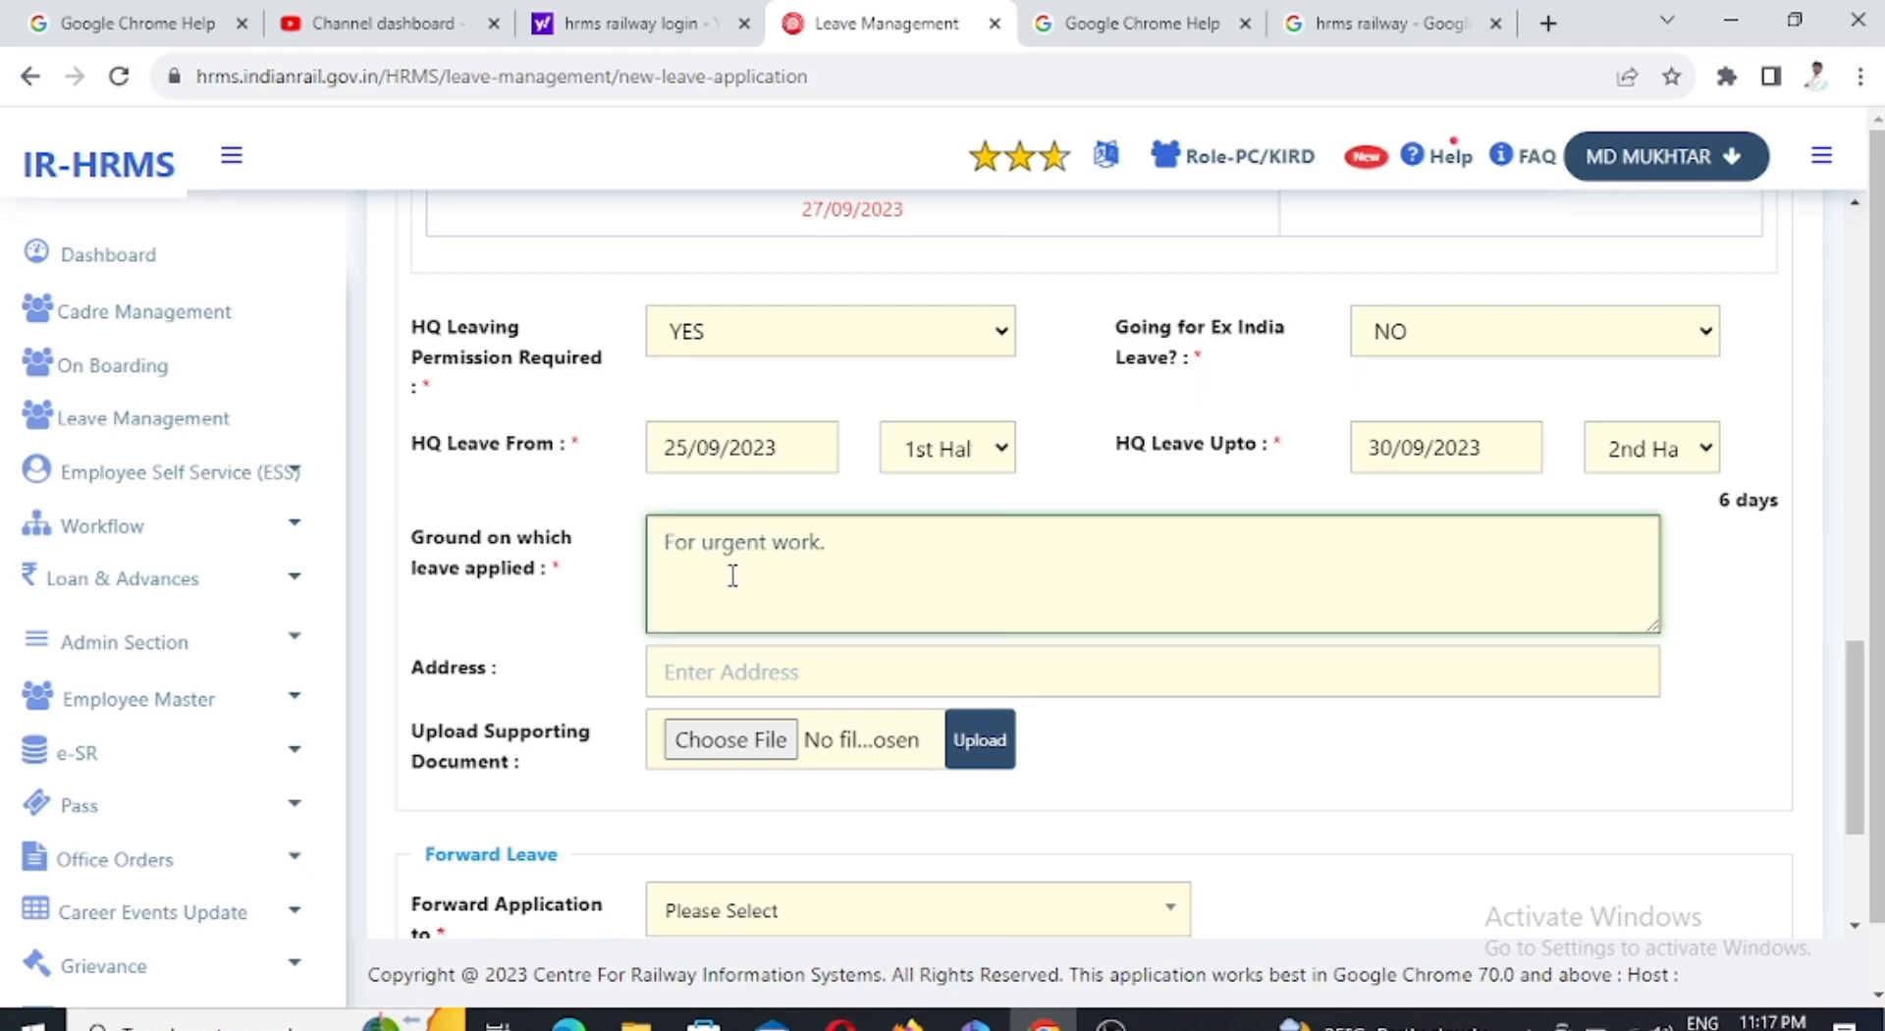
pyautogui.moveTo(836, 547); pyautogui.dragTo(664, 546)
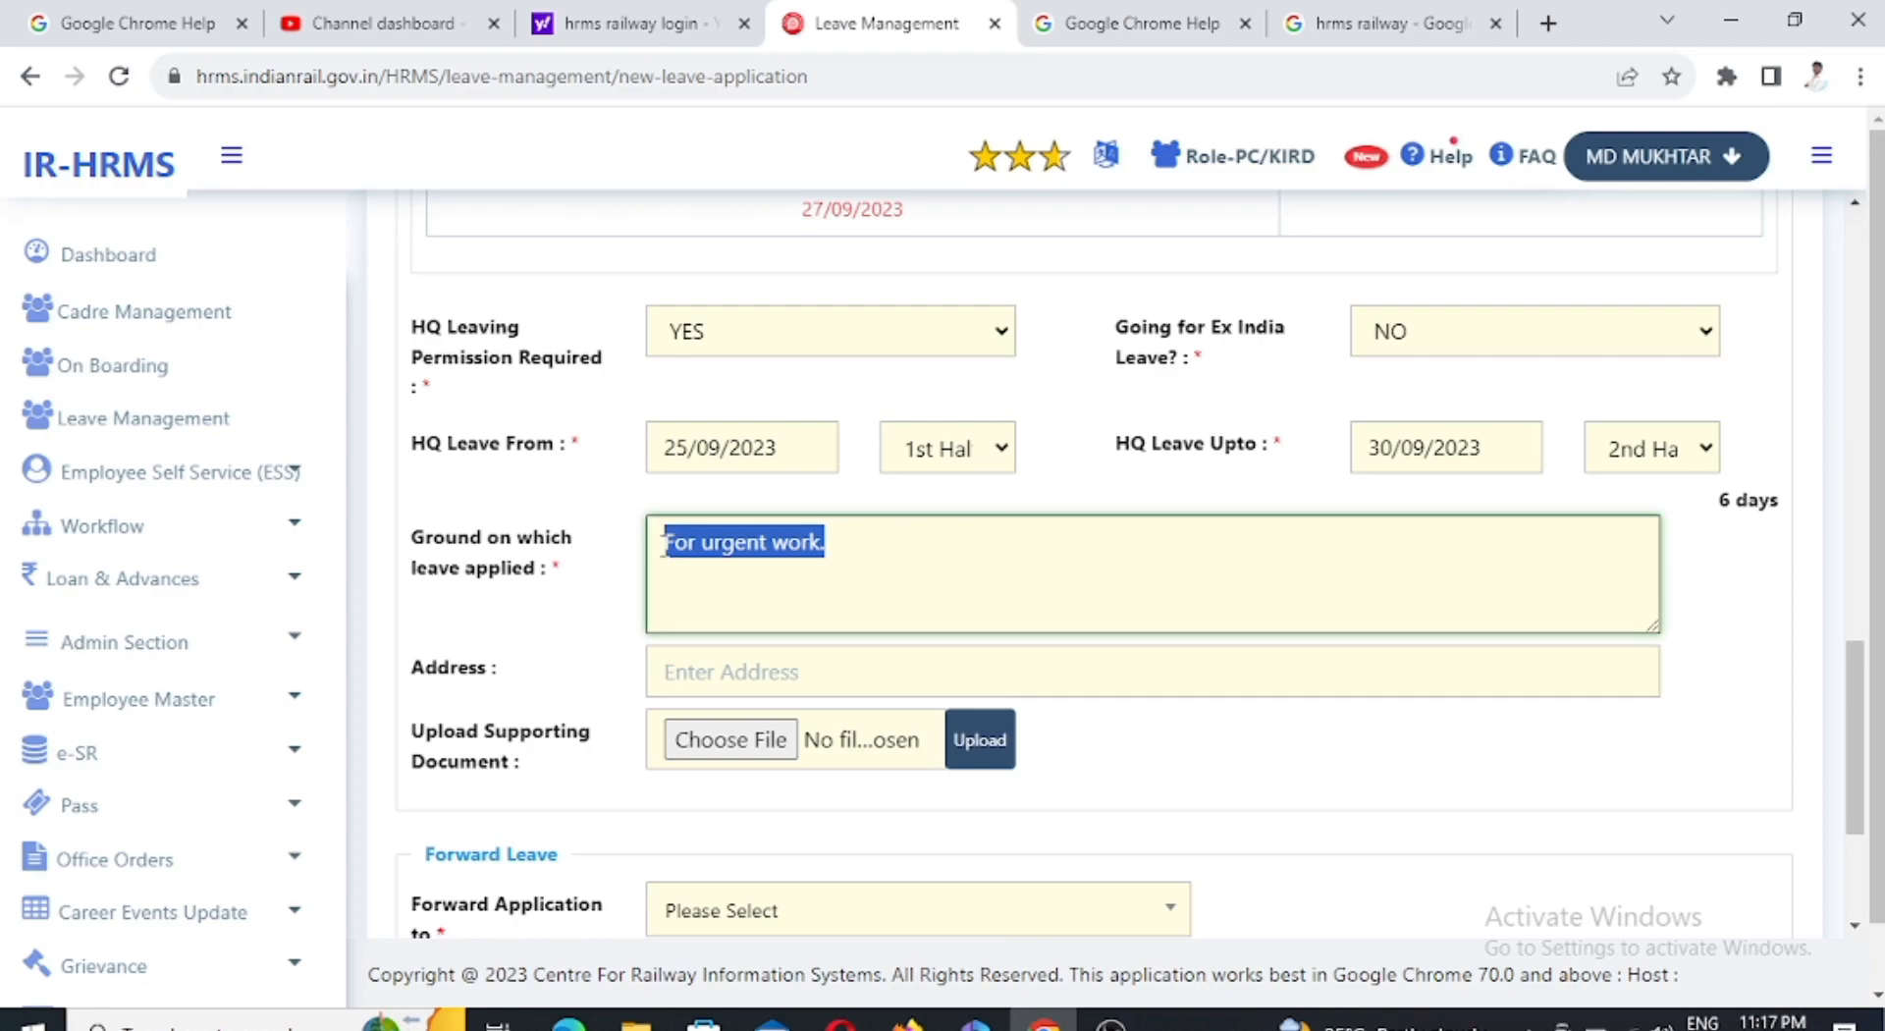
# Fill in the Address field with the applicant's address during the leave.
pyautogui.scroll(-3, 682, 569)
pyautogui.moveTo(502, 395); pyautogui.dragTo(392, 403)
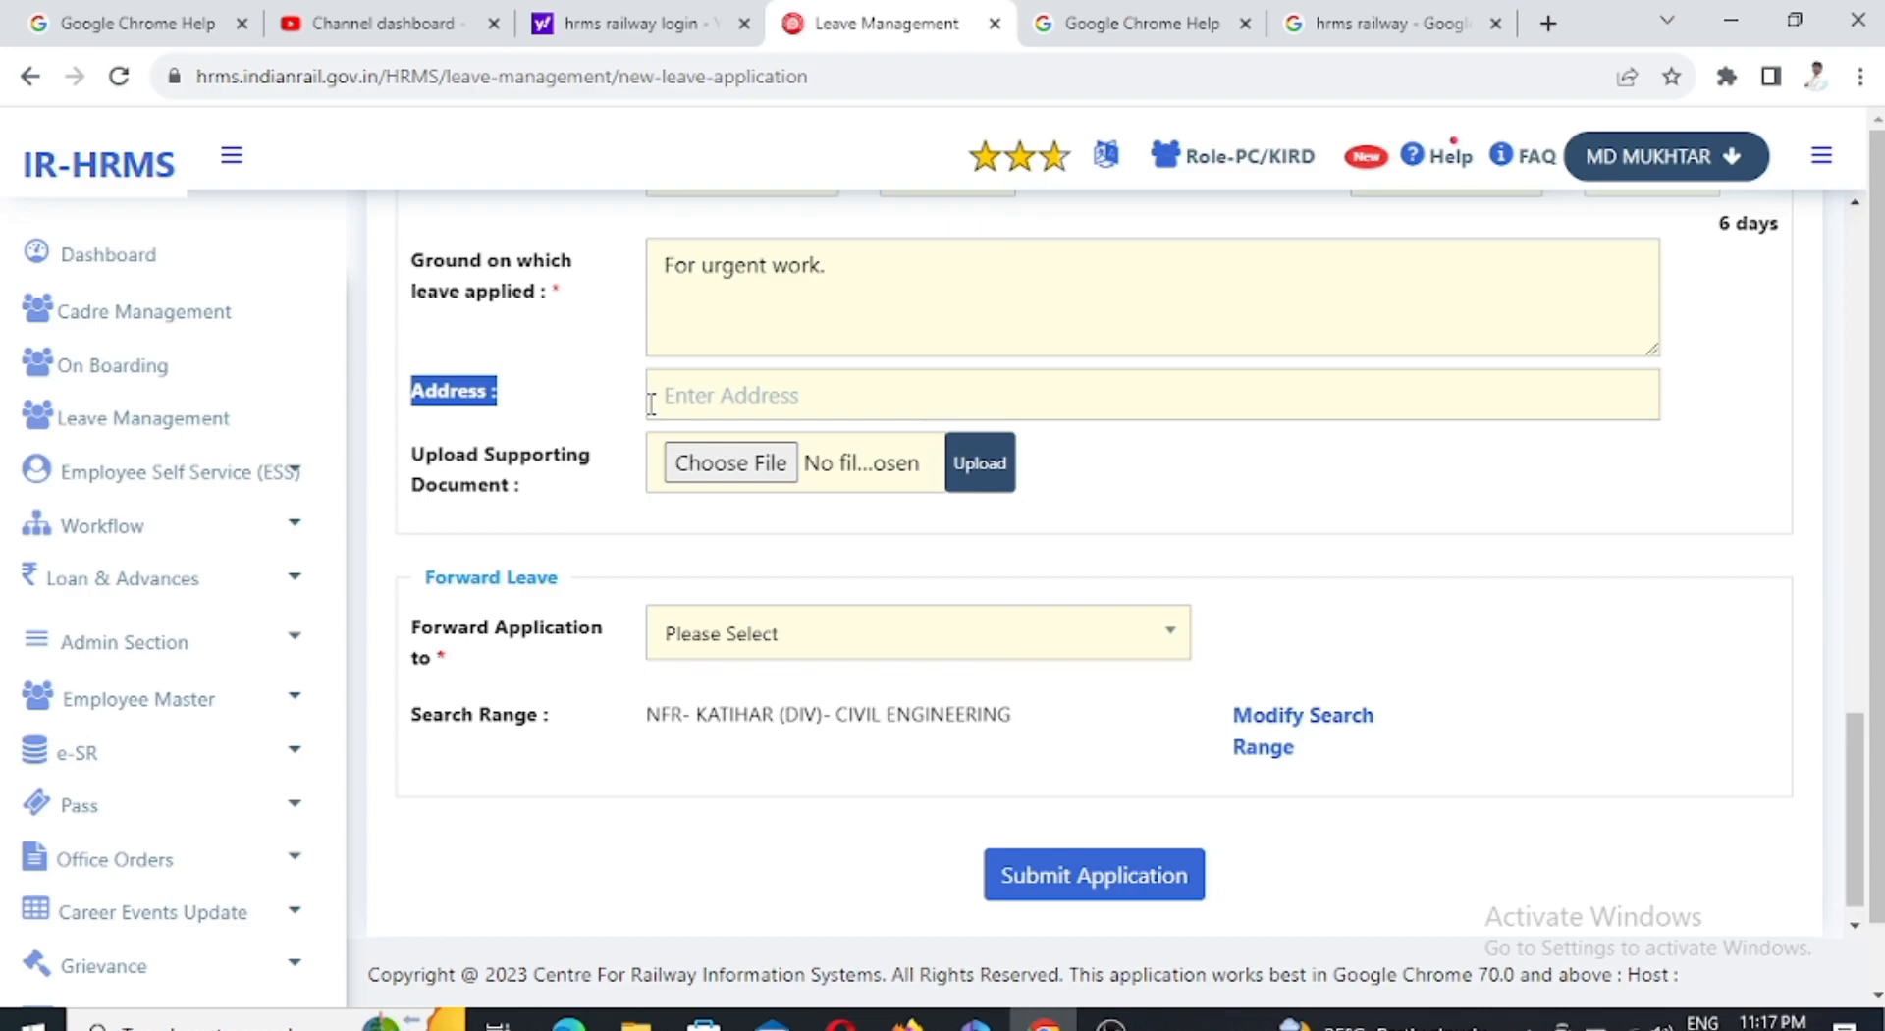
pyautogui.click(691, 402)
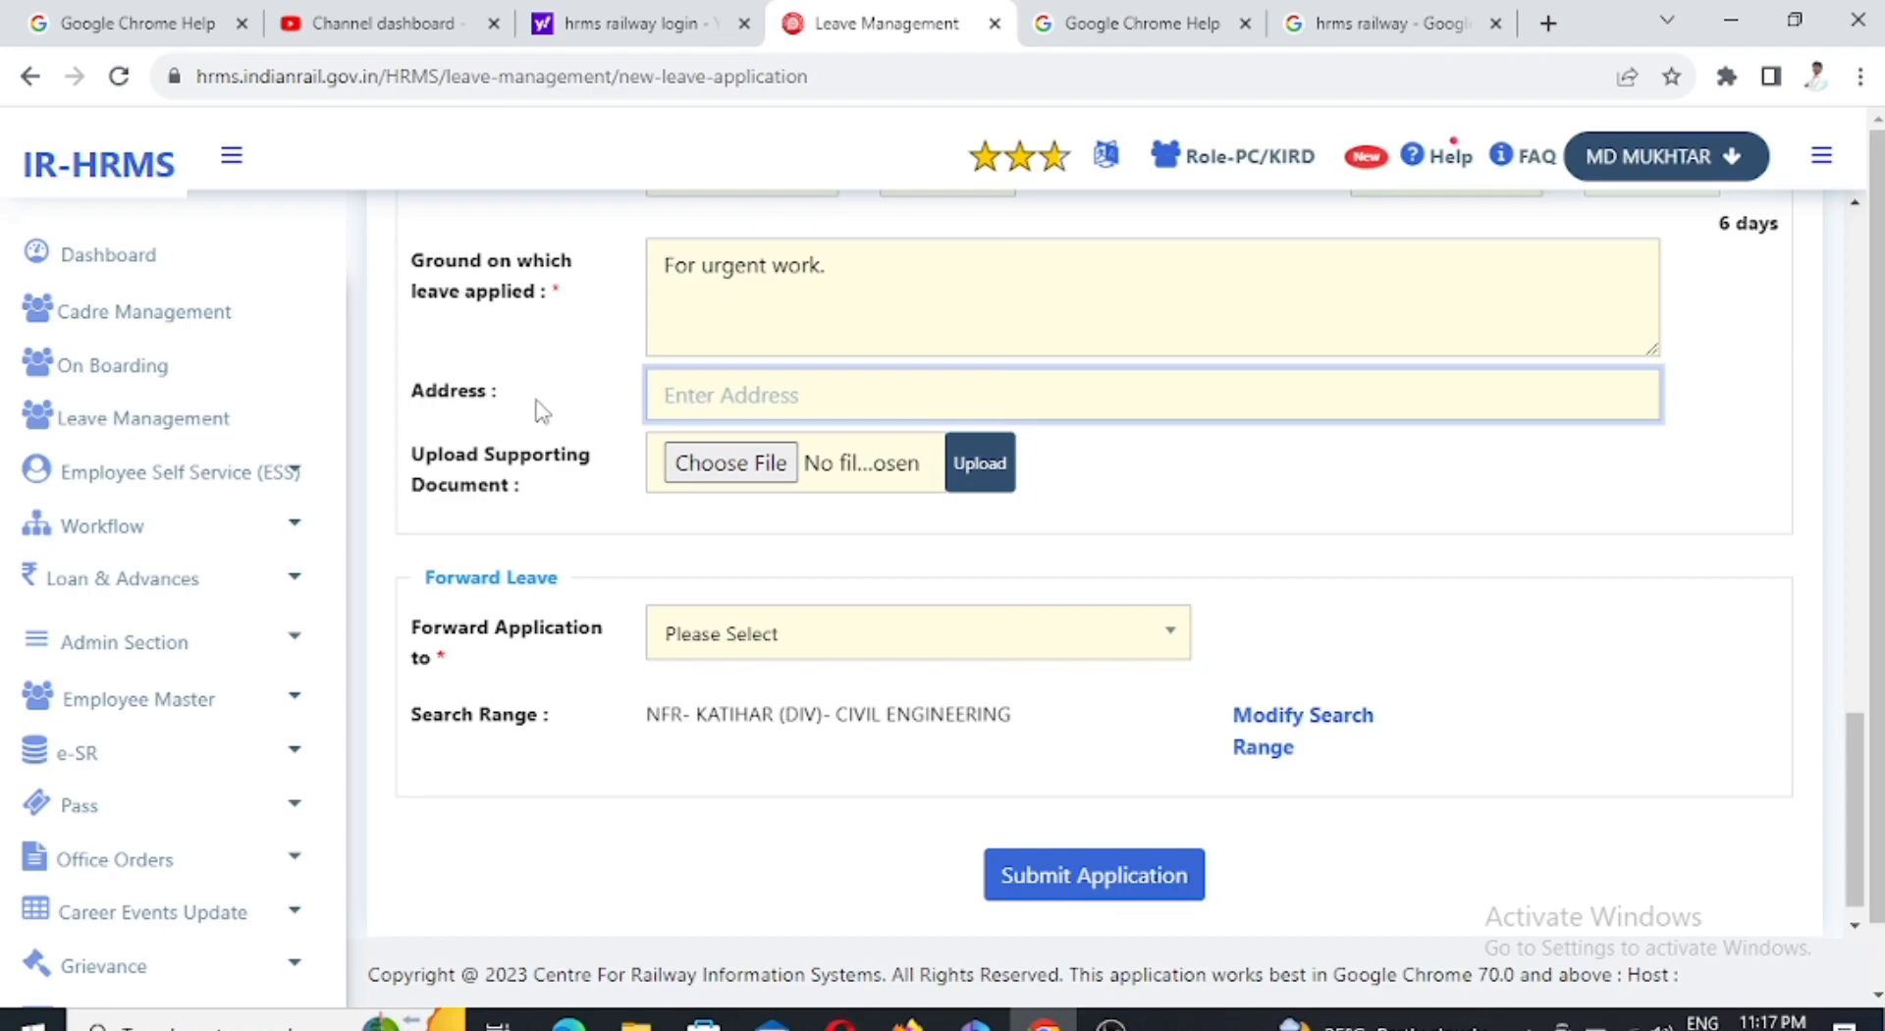
pyautogui.moveTo(510, 398); pyautogui.dragTo(403, 395)
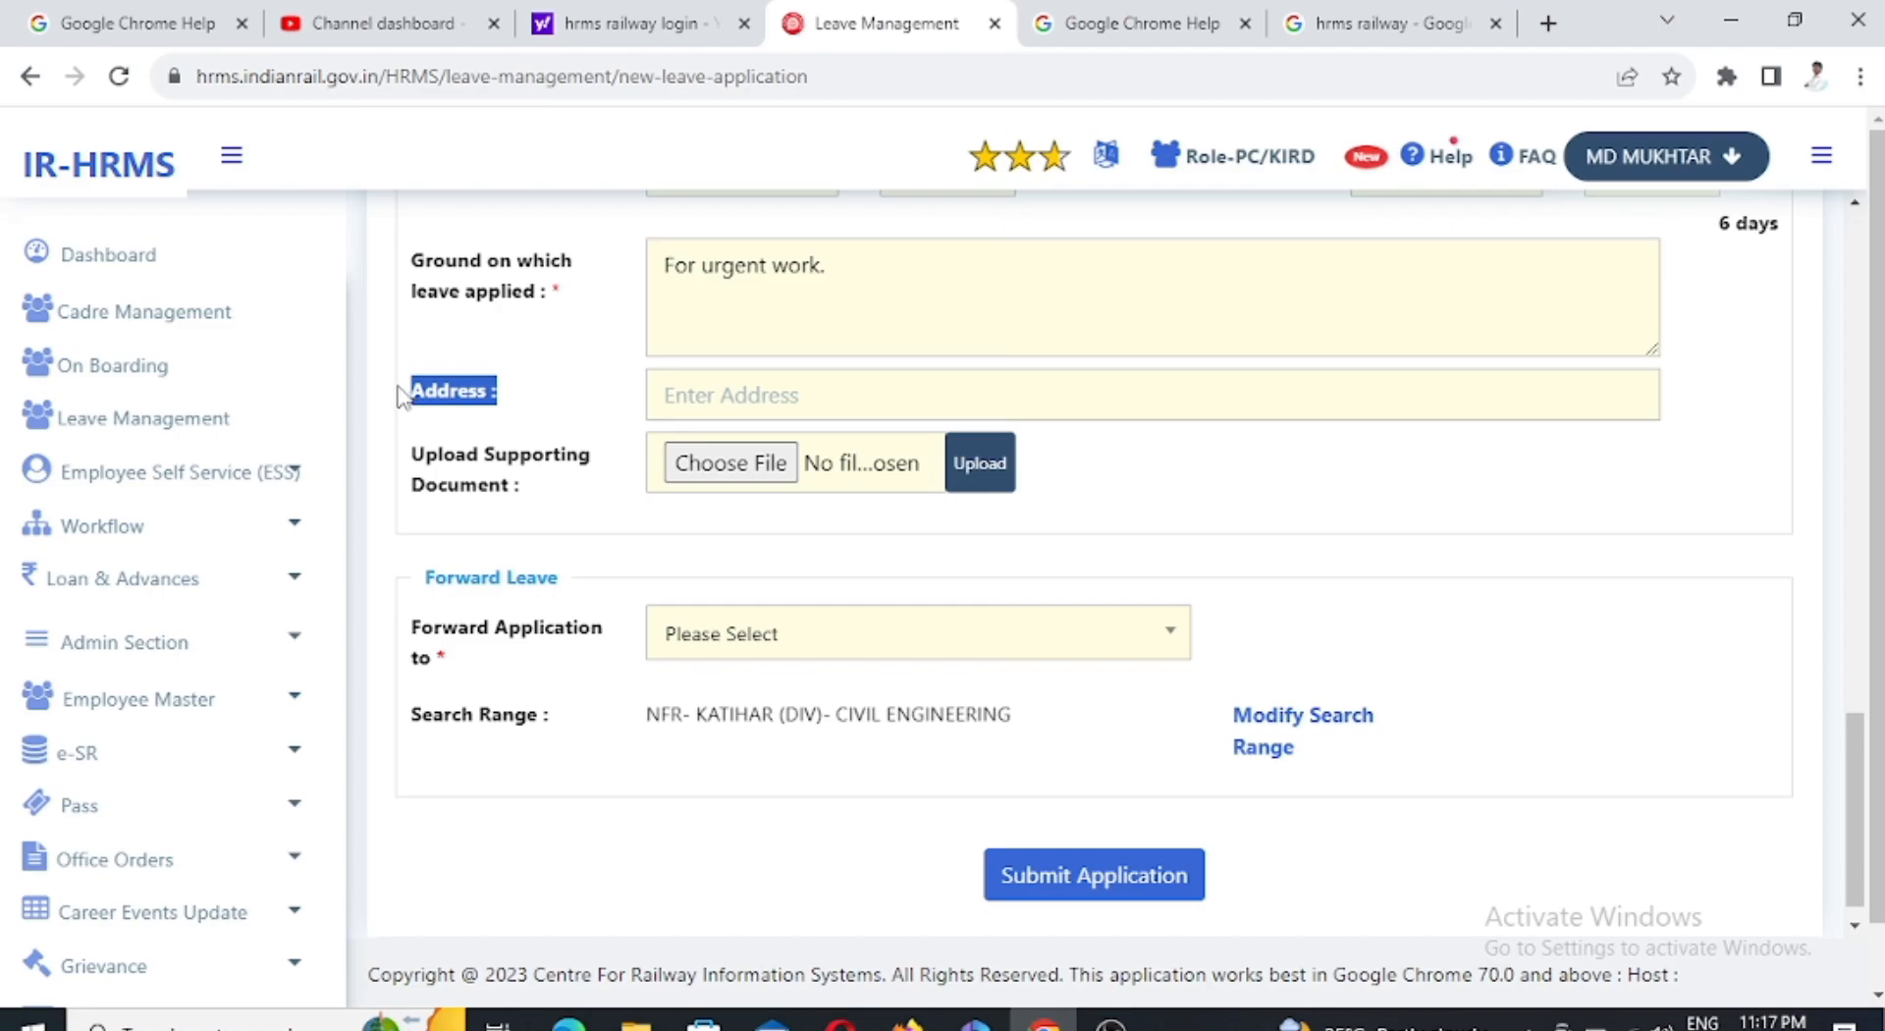
pyautogui.click(714, 398)
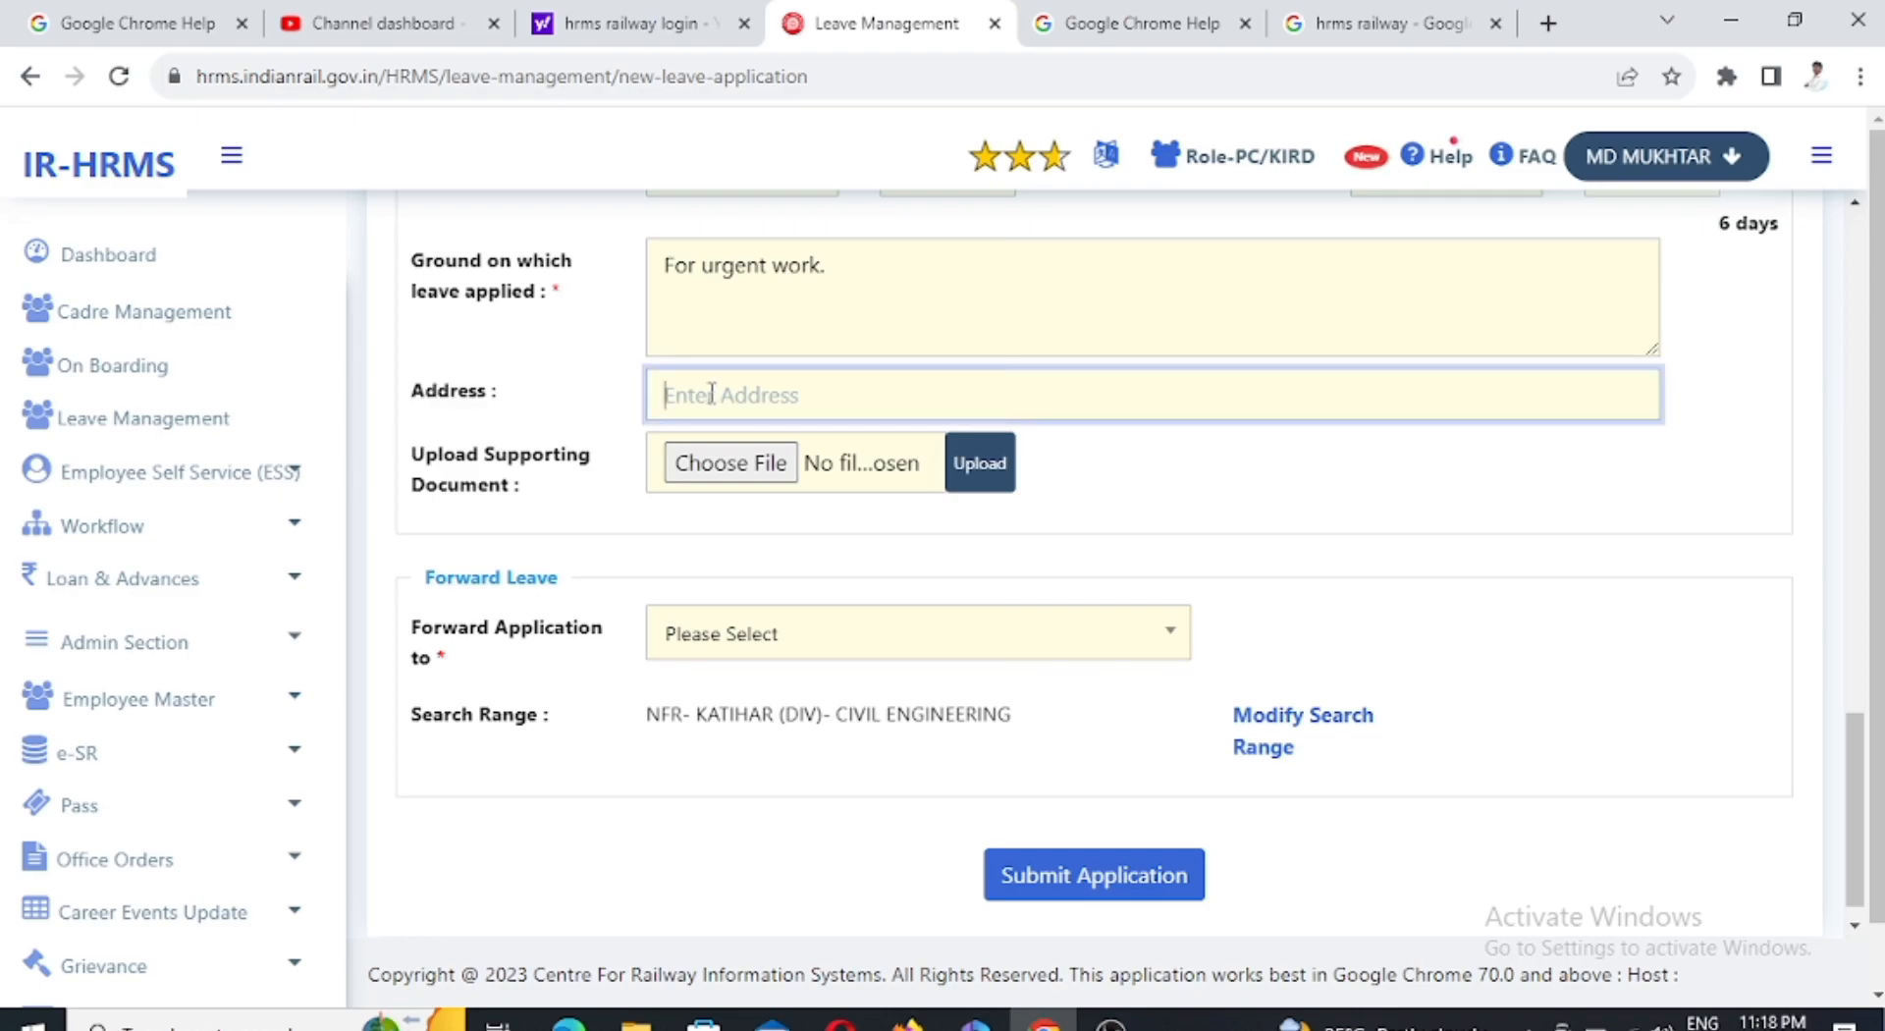
pyautogui.write('KATIHAR')
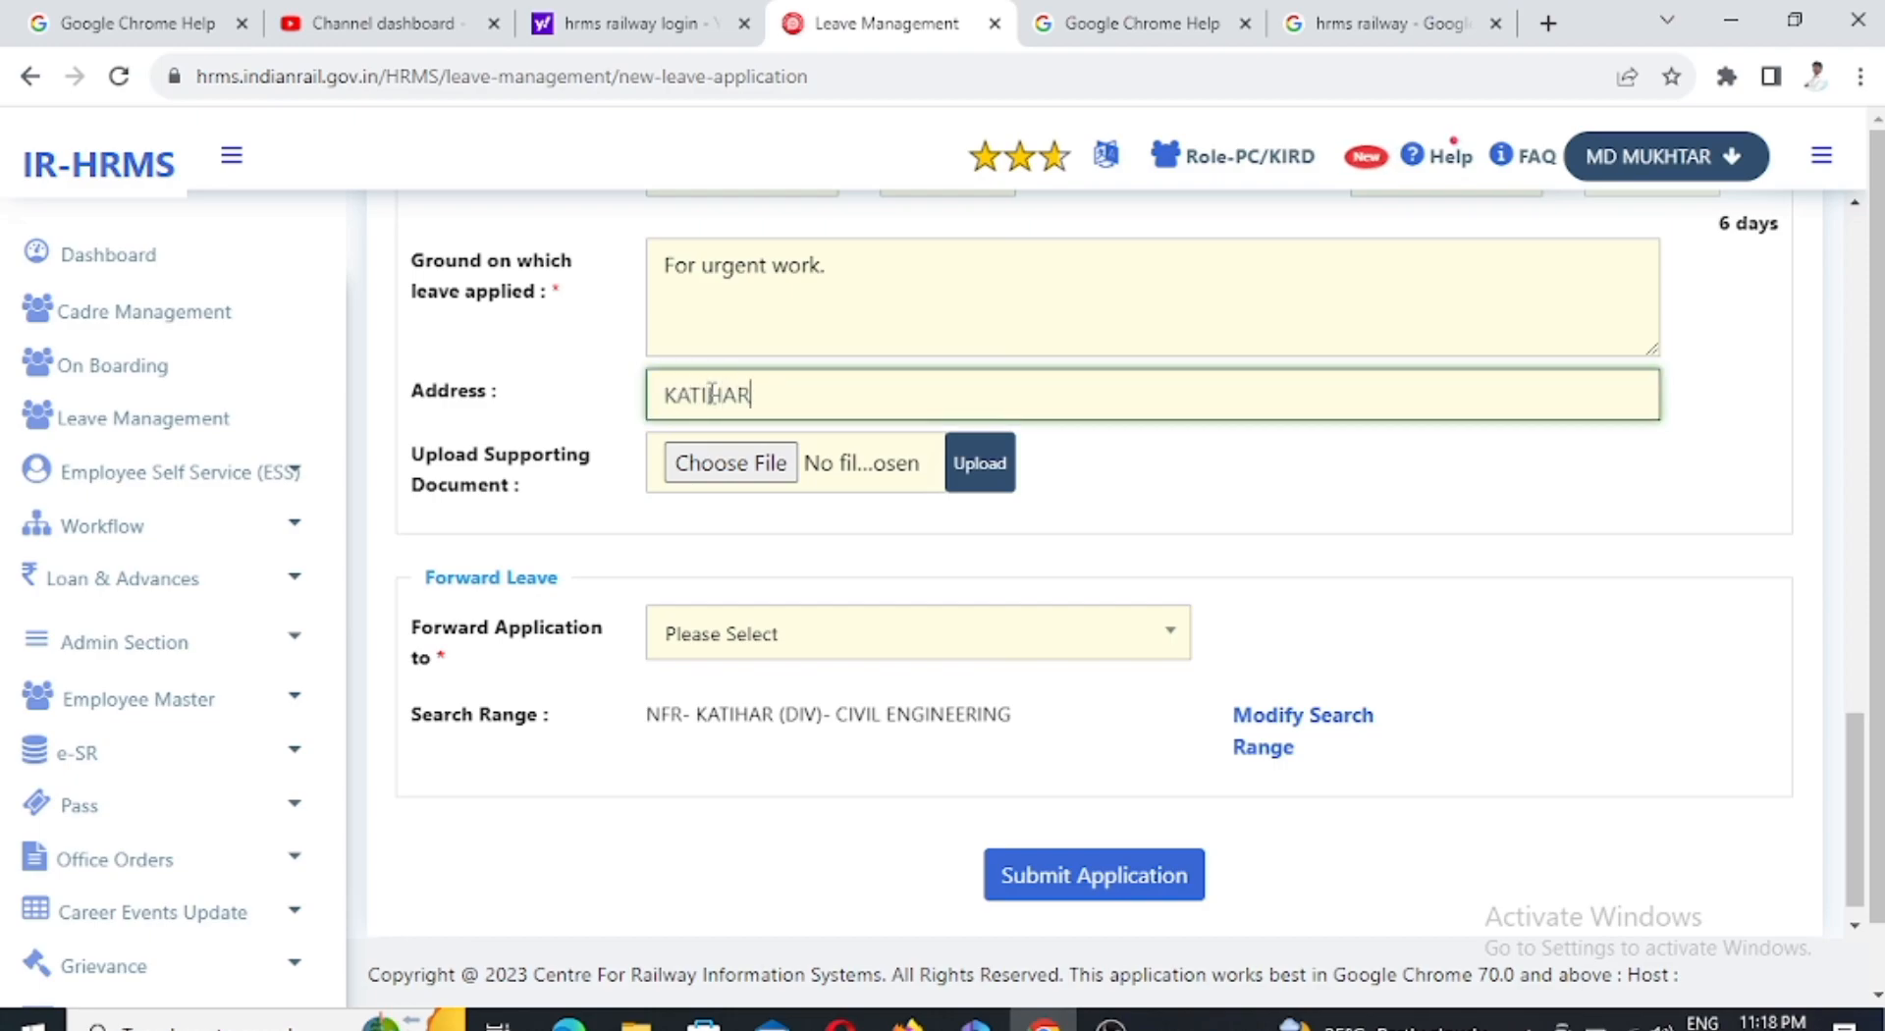
pyautogui.moveTo(501, 392); pyautogui.dragTo(412, 392)
# Choose the Senior Section Engineer (PWAY) as the officer to forward the application to, searching by the start of the officer's HRMS ID.
pyautogui.moveTo(528, 485); pyautogui.dragTo(397, 469)
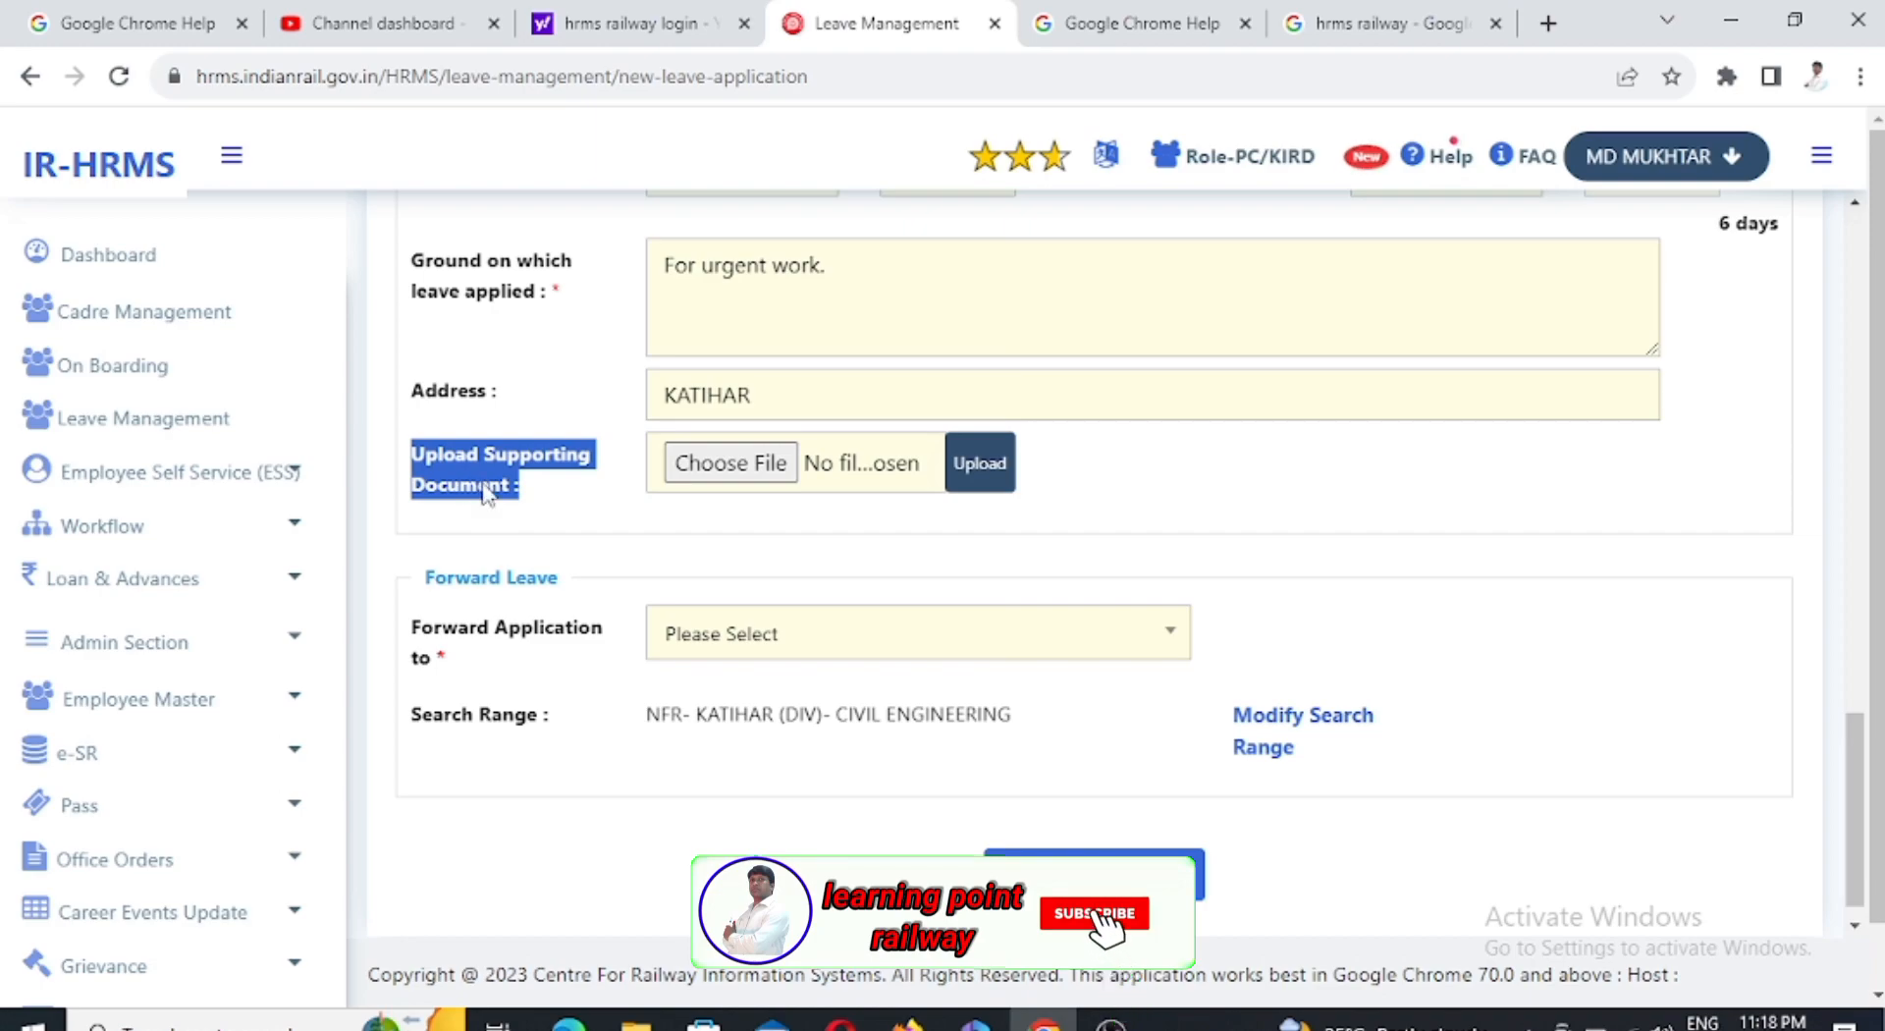
pyautogui.click(569, 446)
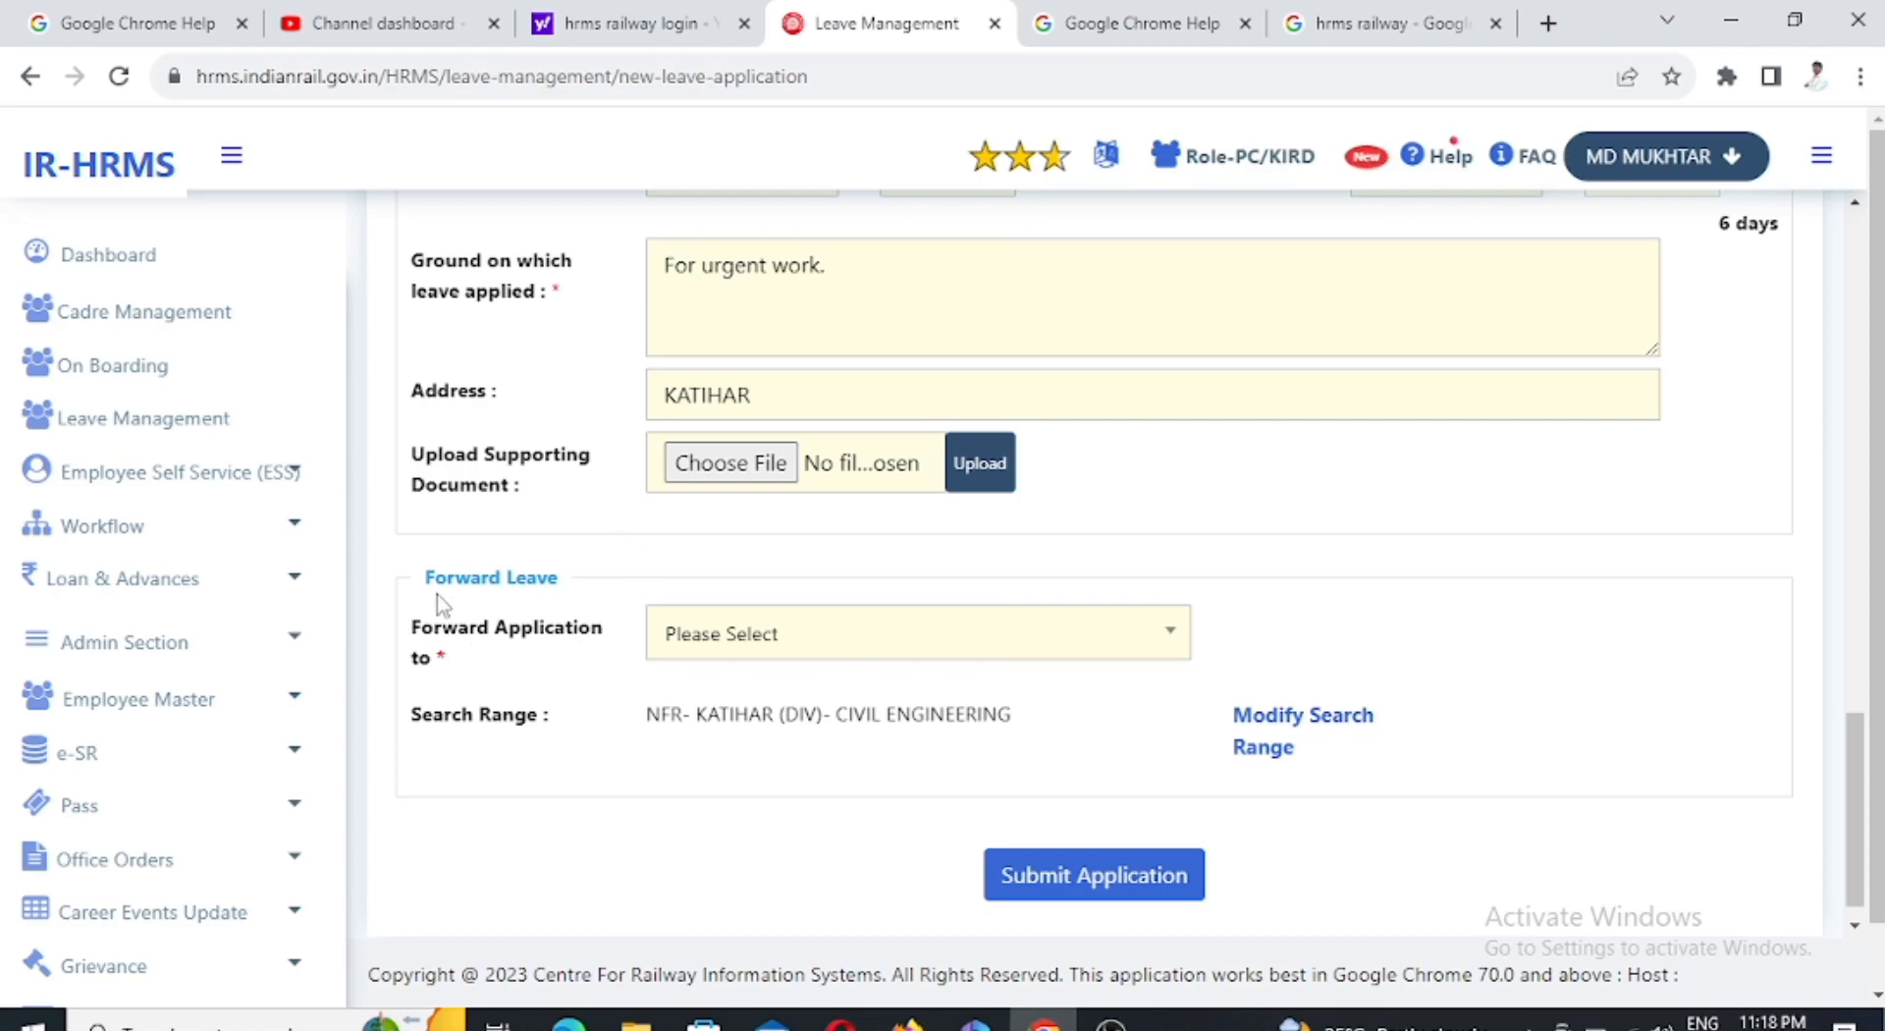
pyautogui.moveTo(430, 577); pyautogui.dragTo(566, 600)
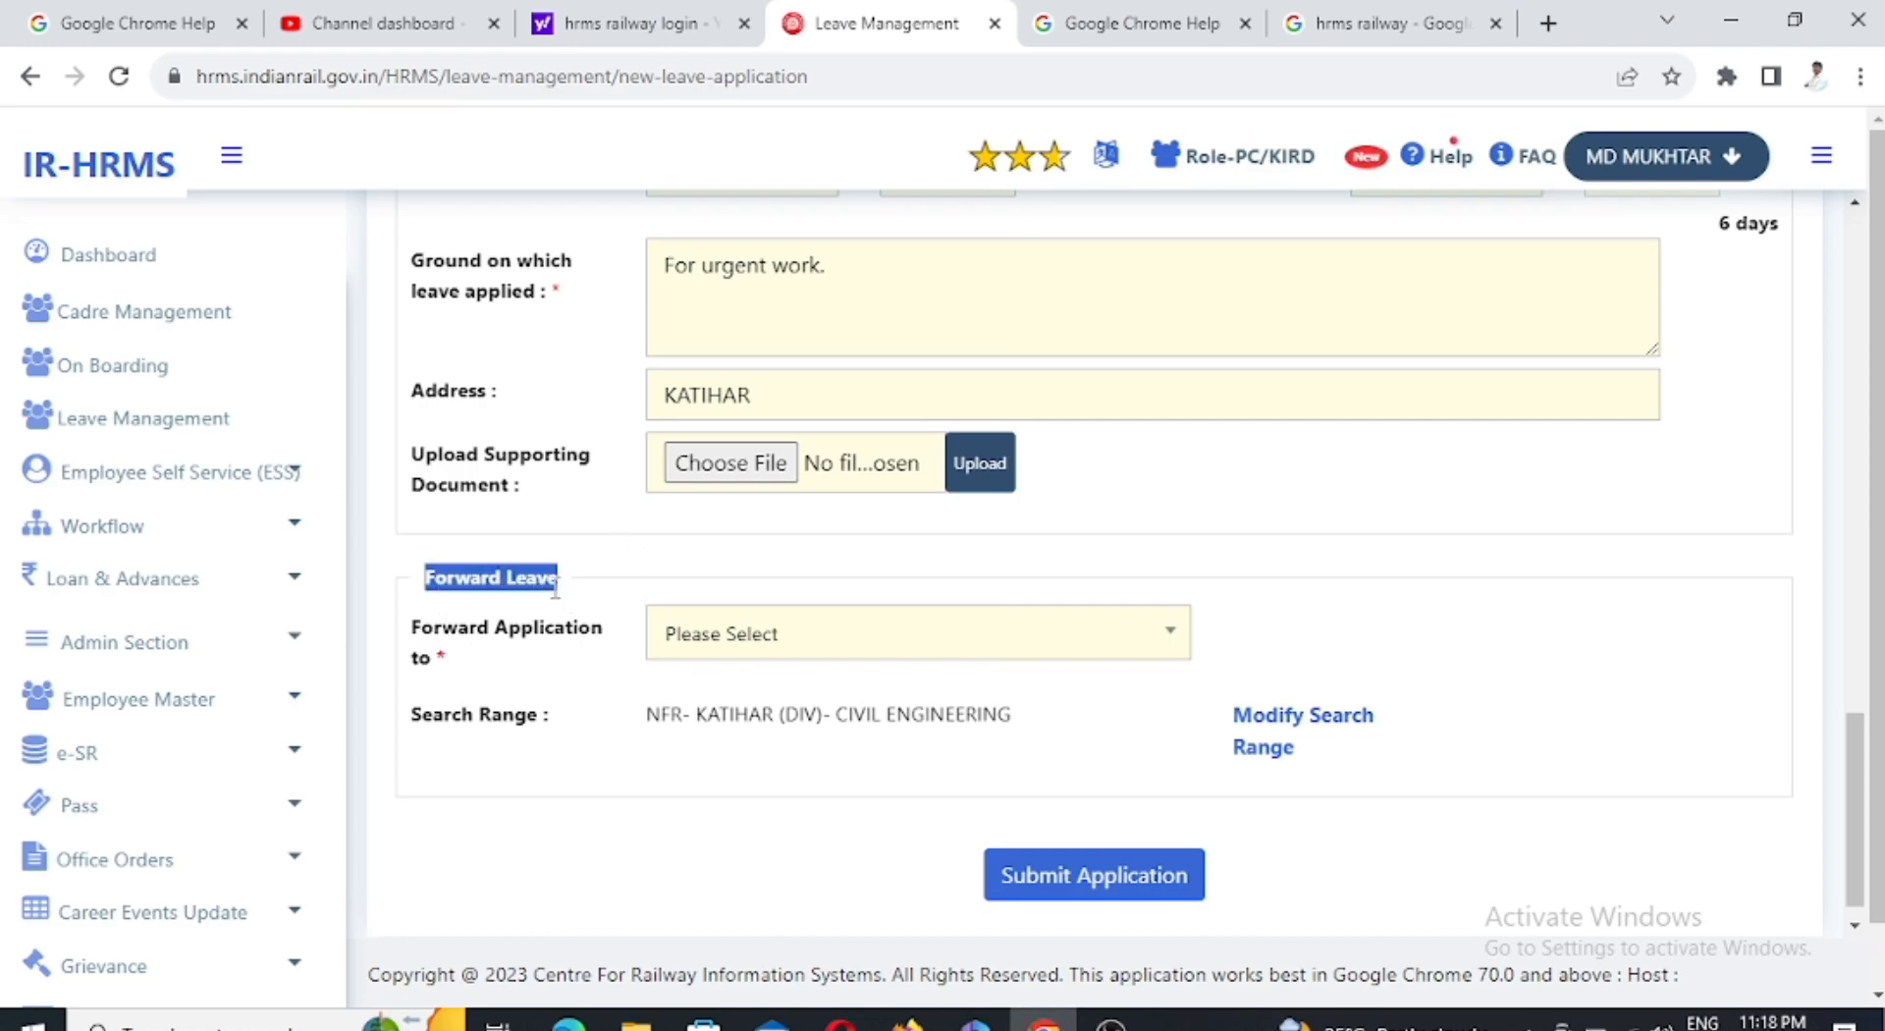
pyautogui.click(684, 647)
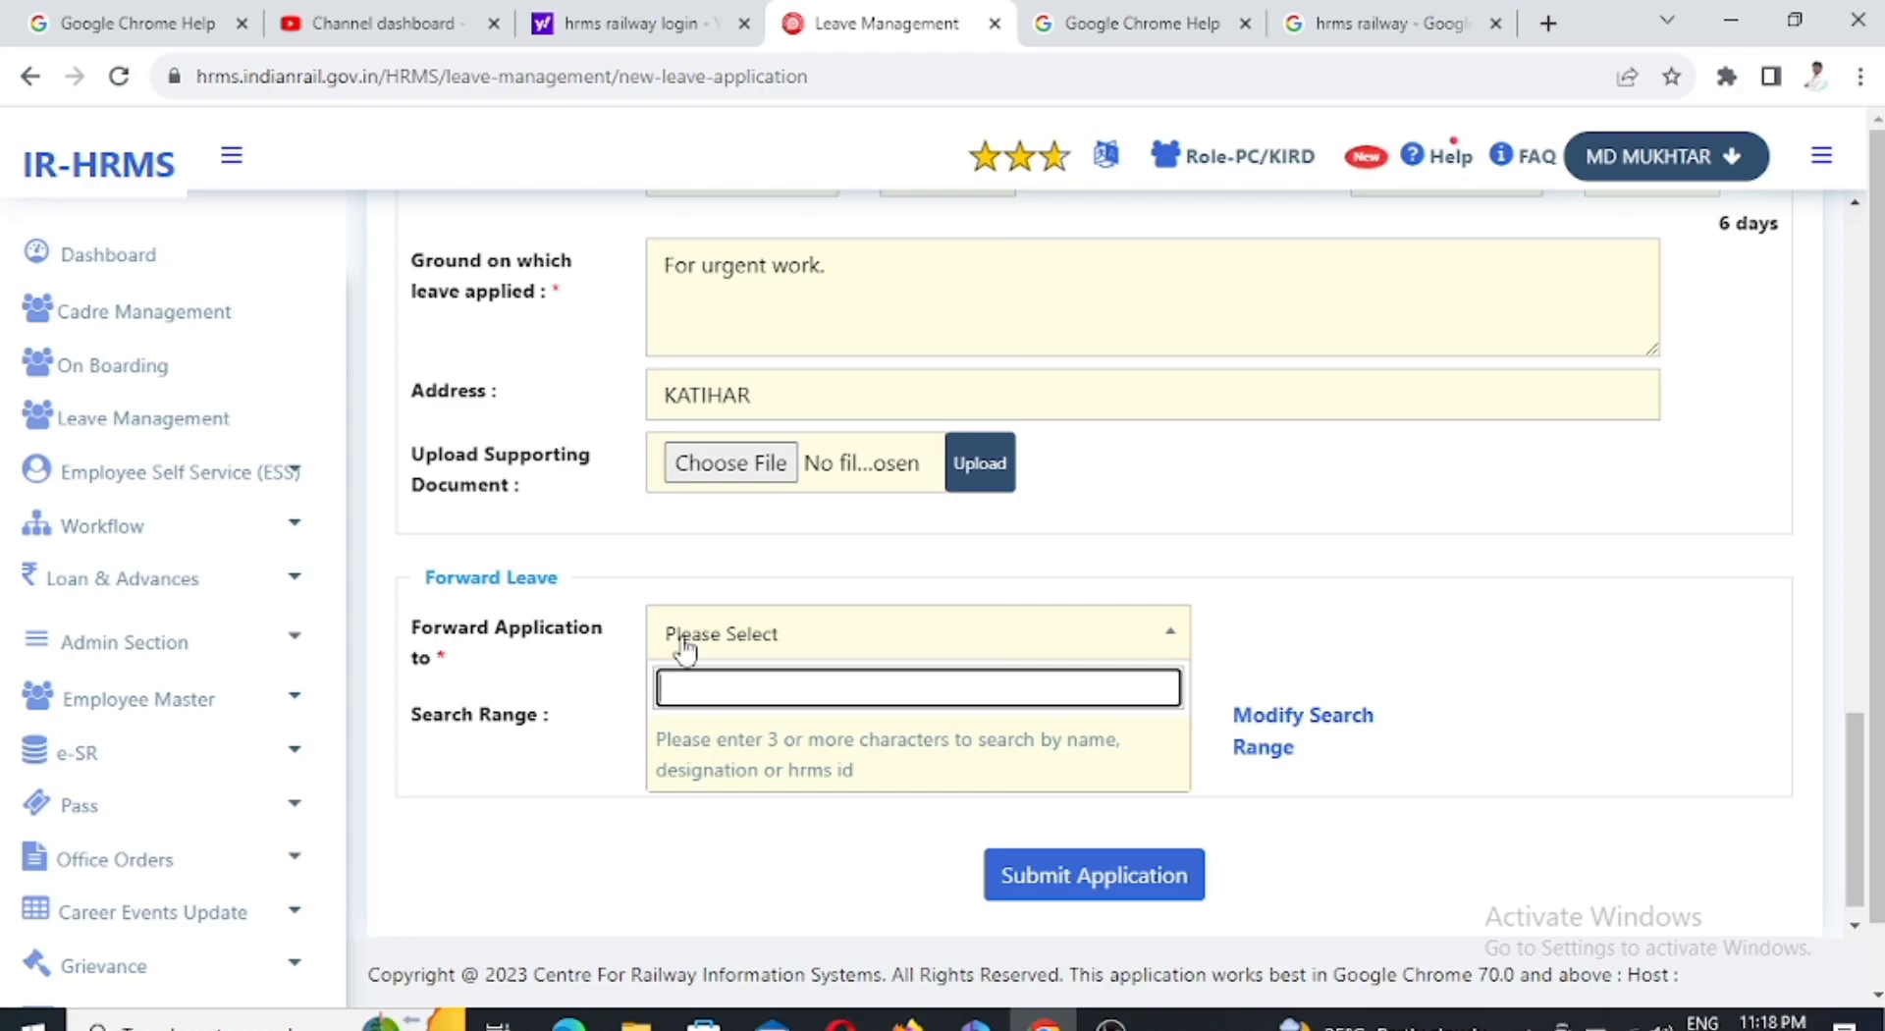
pyautogui.write('GJW')
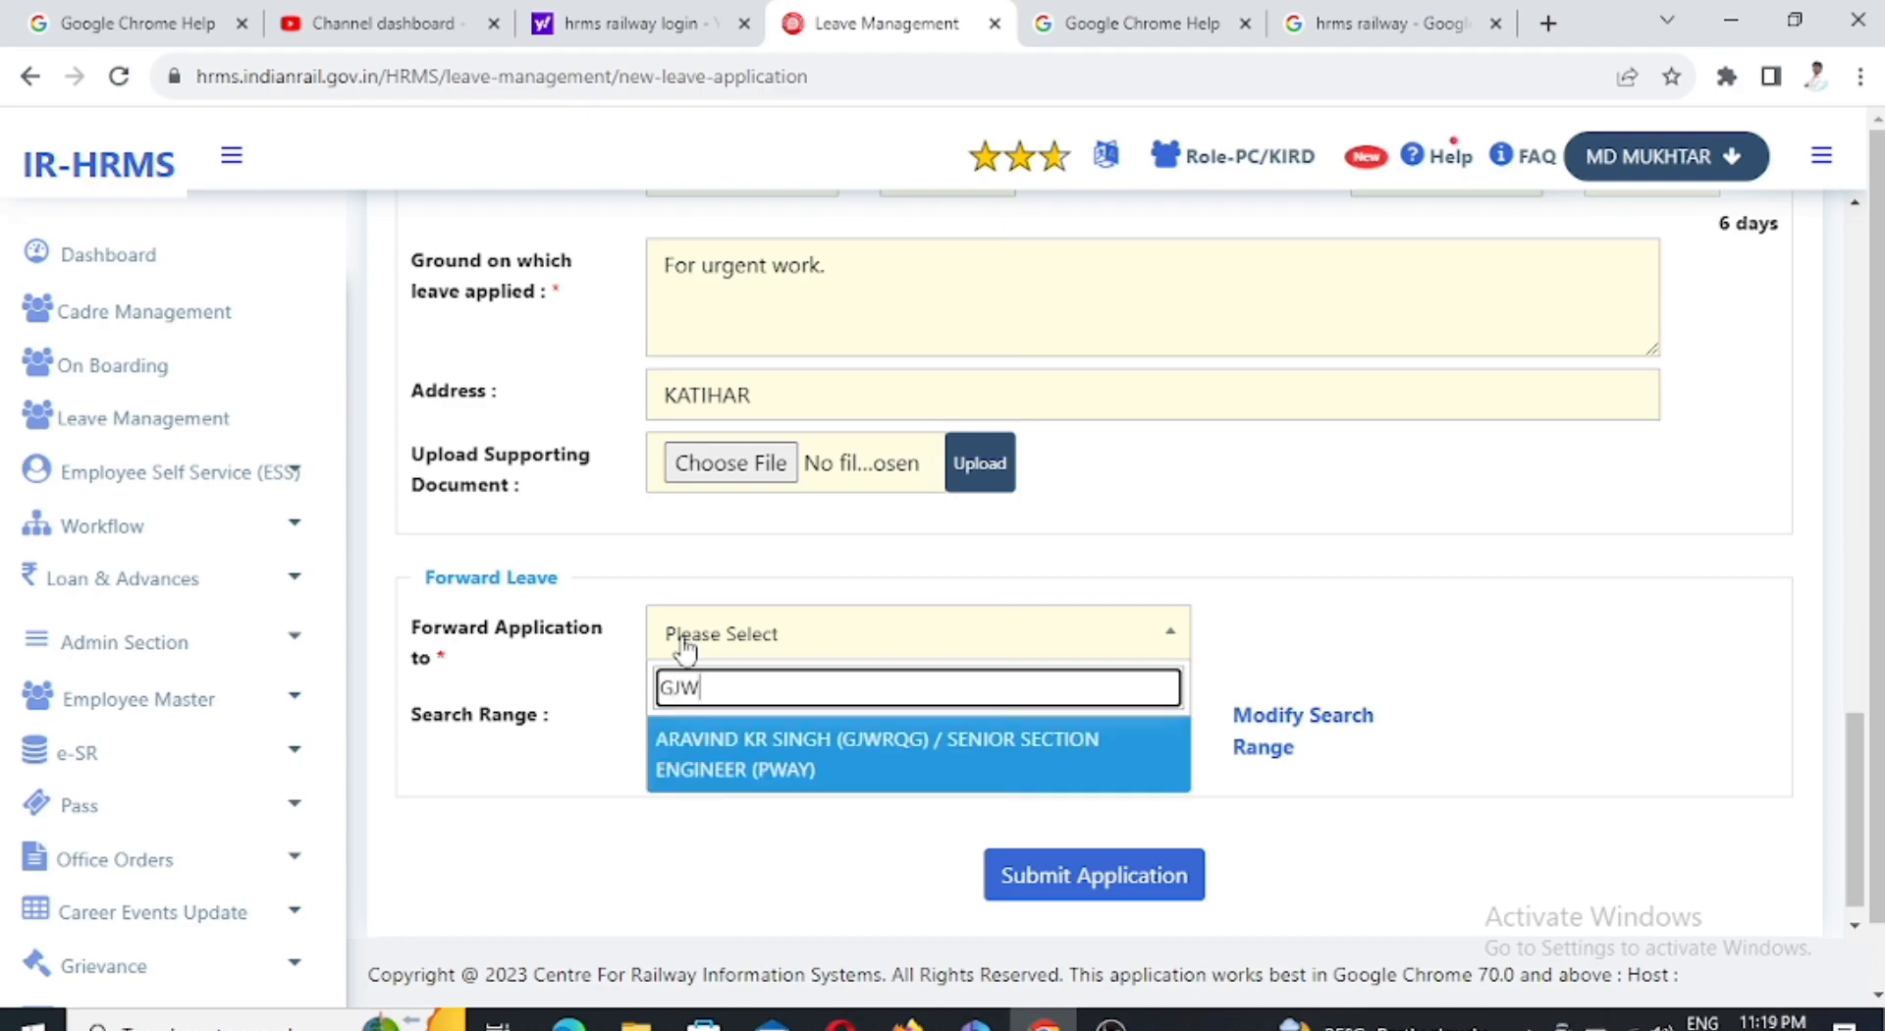
pyautogui.click(748, 771)
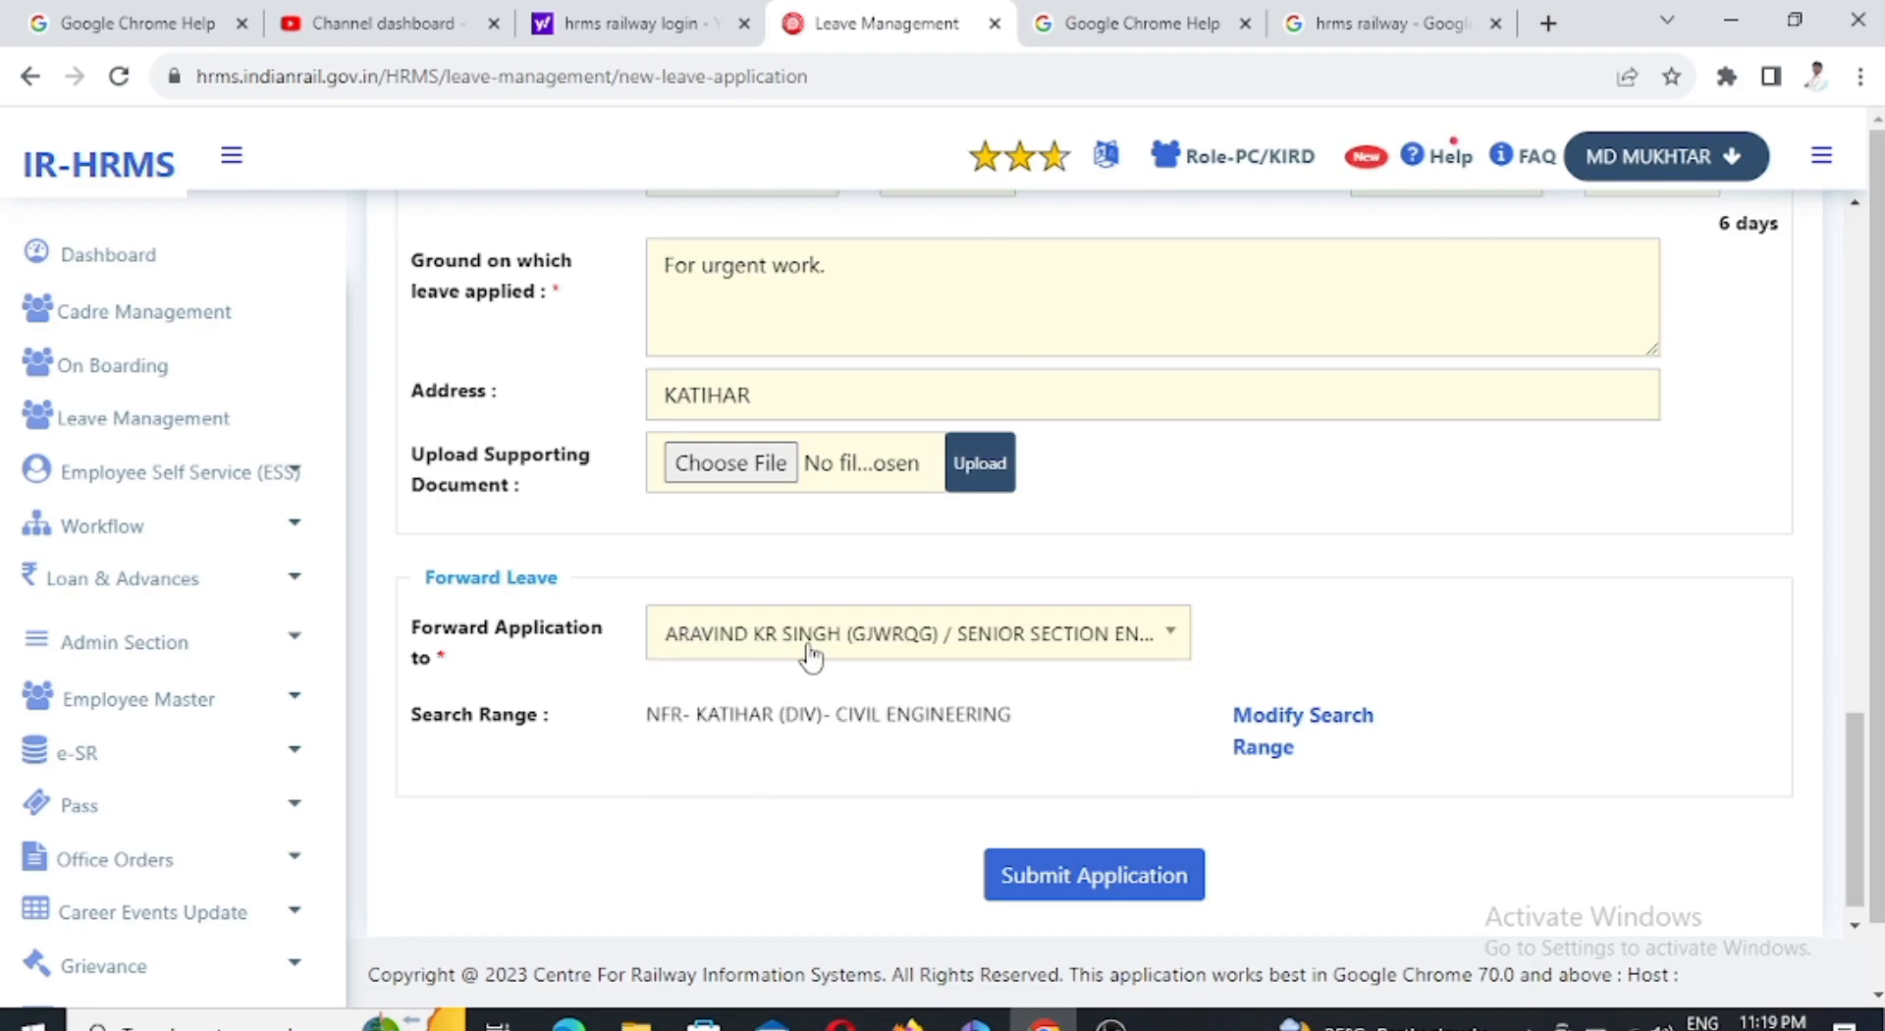
# Try to submit the leave application without a supporting document and dismiss the resulting message.
pyautogui.doubleClick(447, 457)
pyautogui.moveTo(447, 457); pyautogui.dragTo(517, 508)
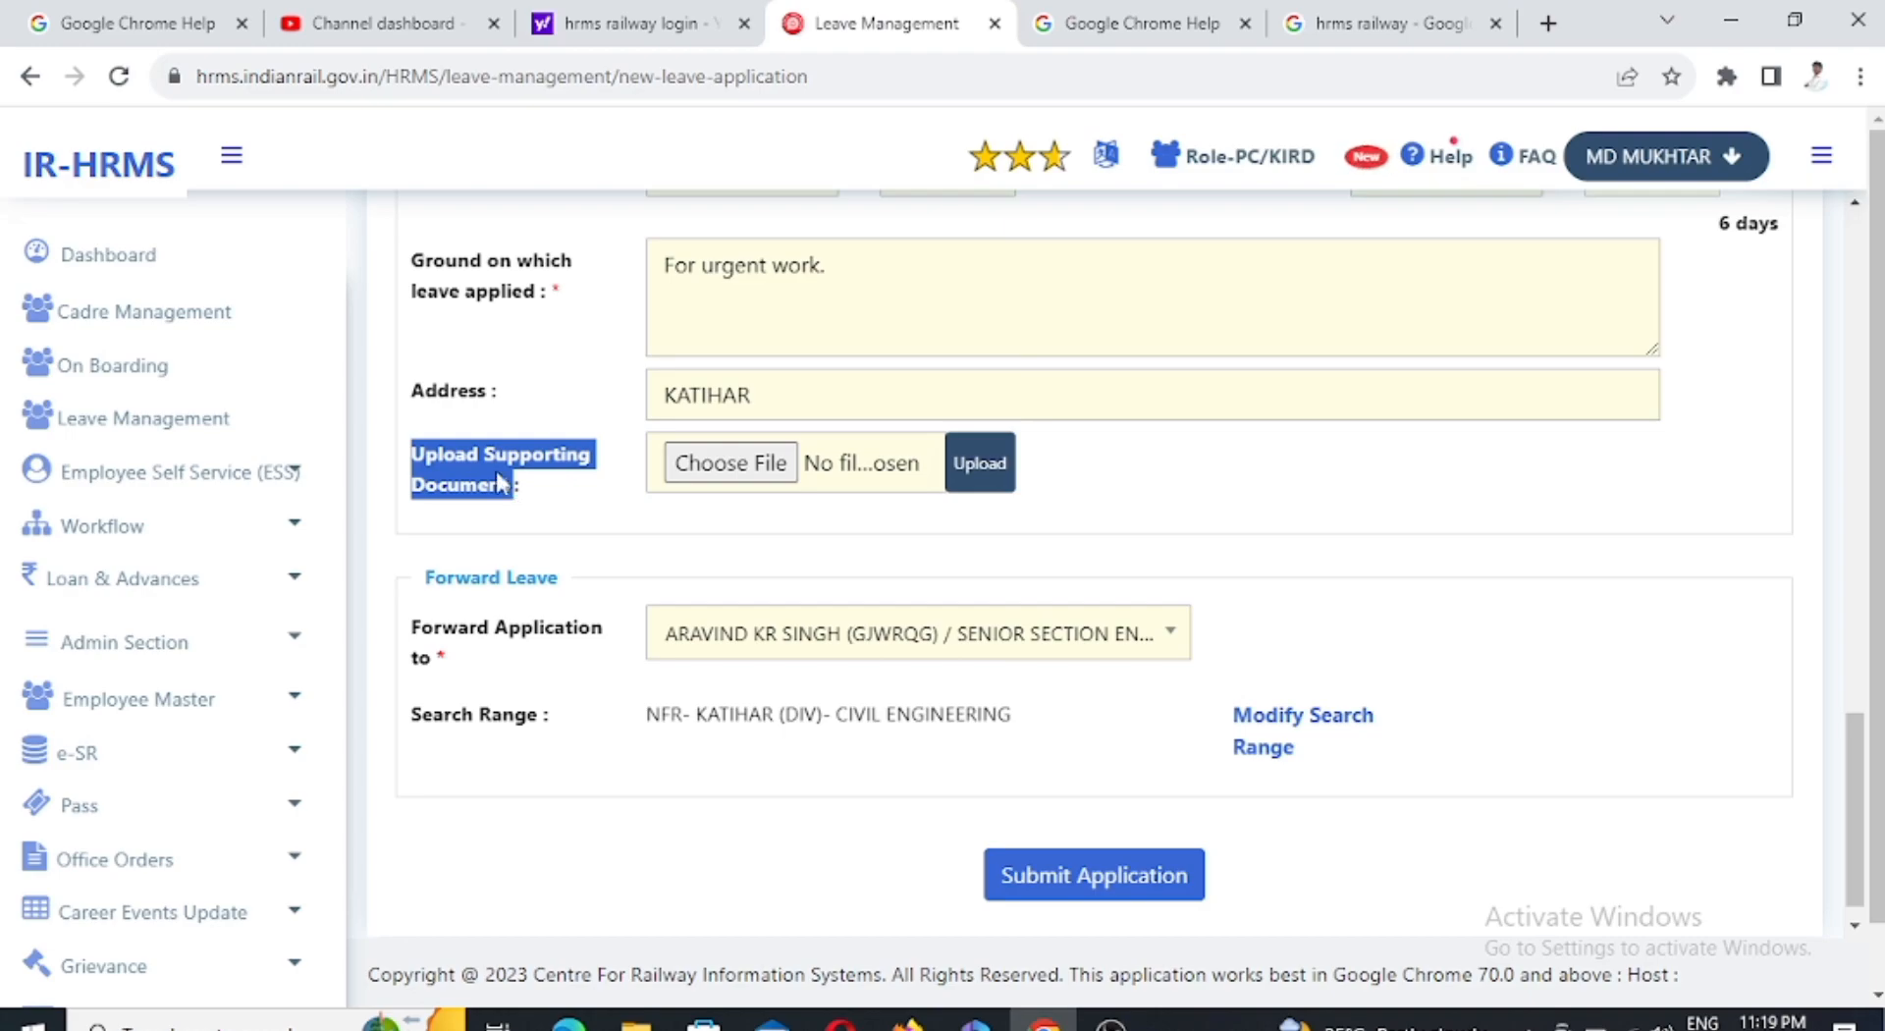
pyautogui.click(1028, 893)
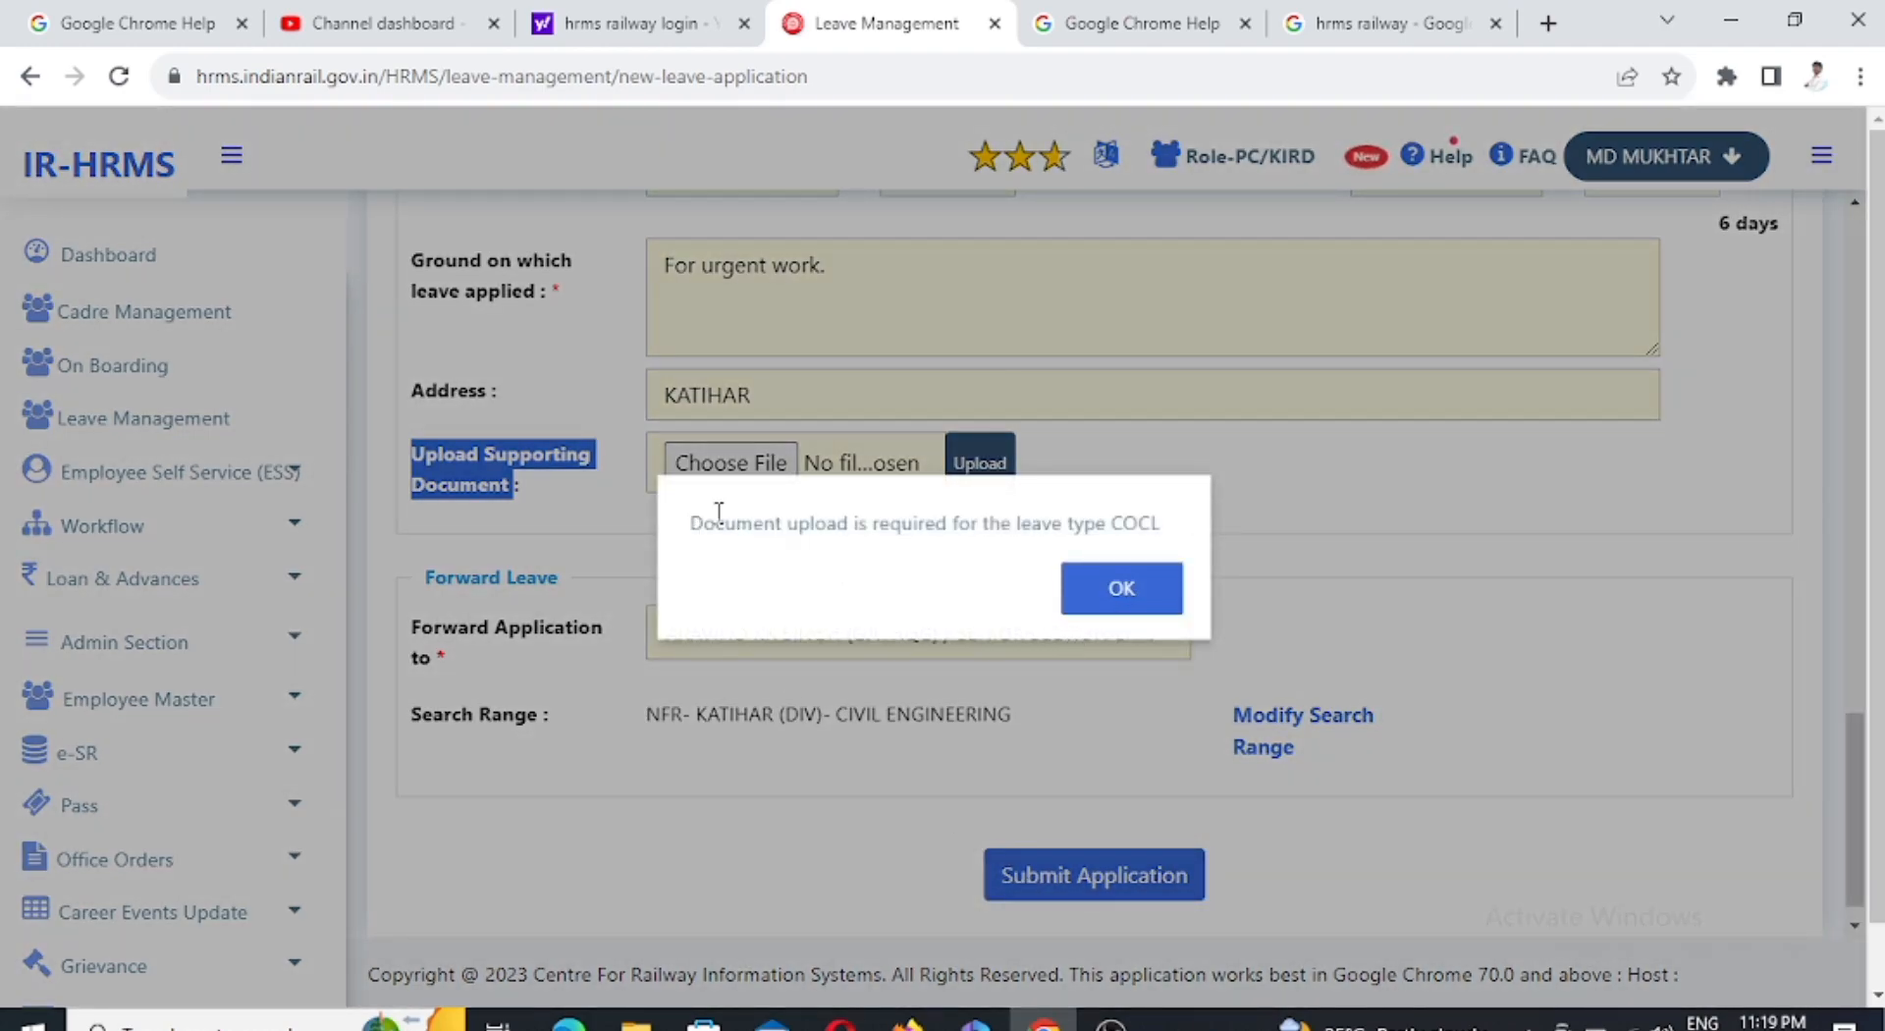
pyautogui.moveTo(690, 522); pyautogui.dragTo(1117, 568)
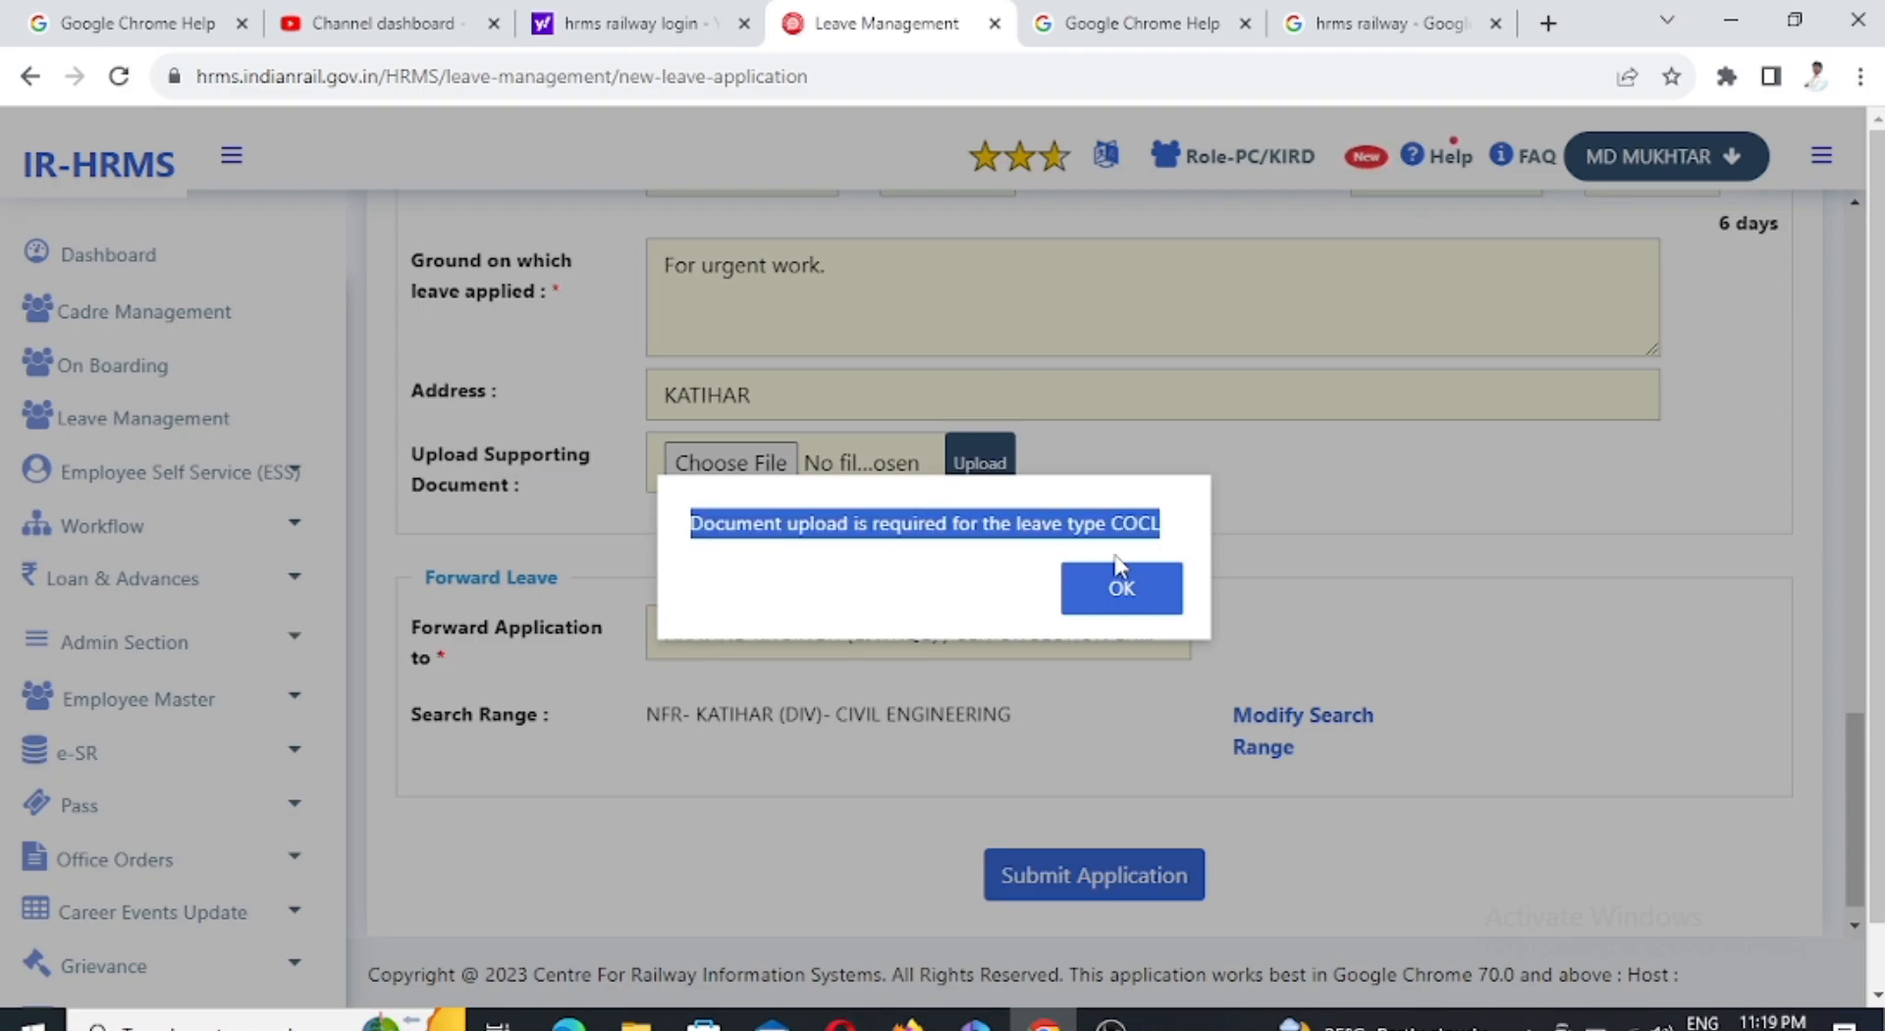
pyautogui.click(1122, 591)
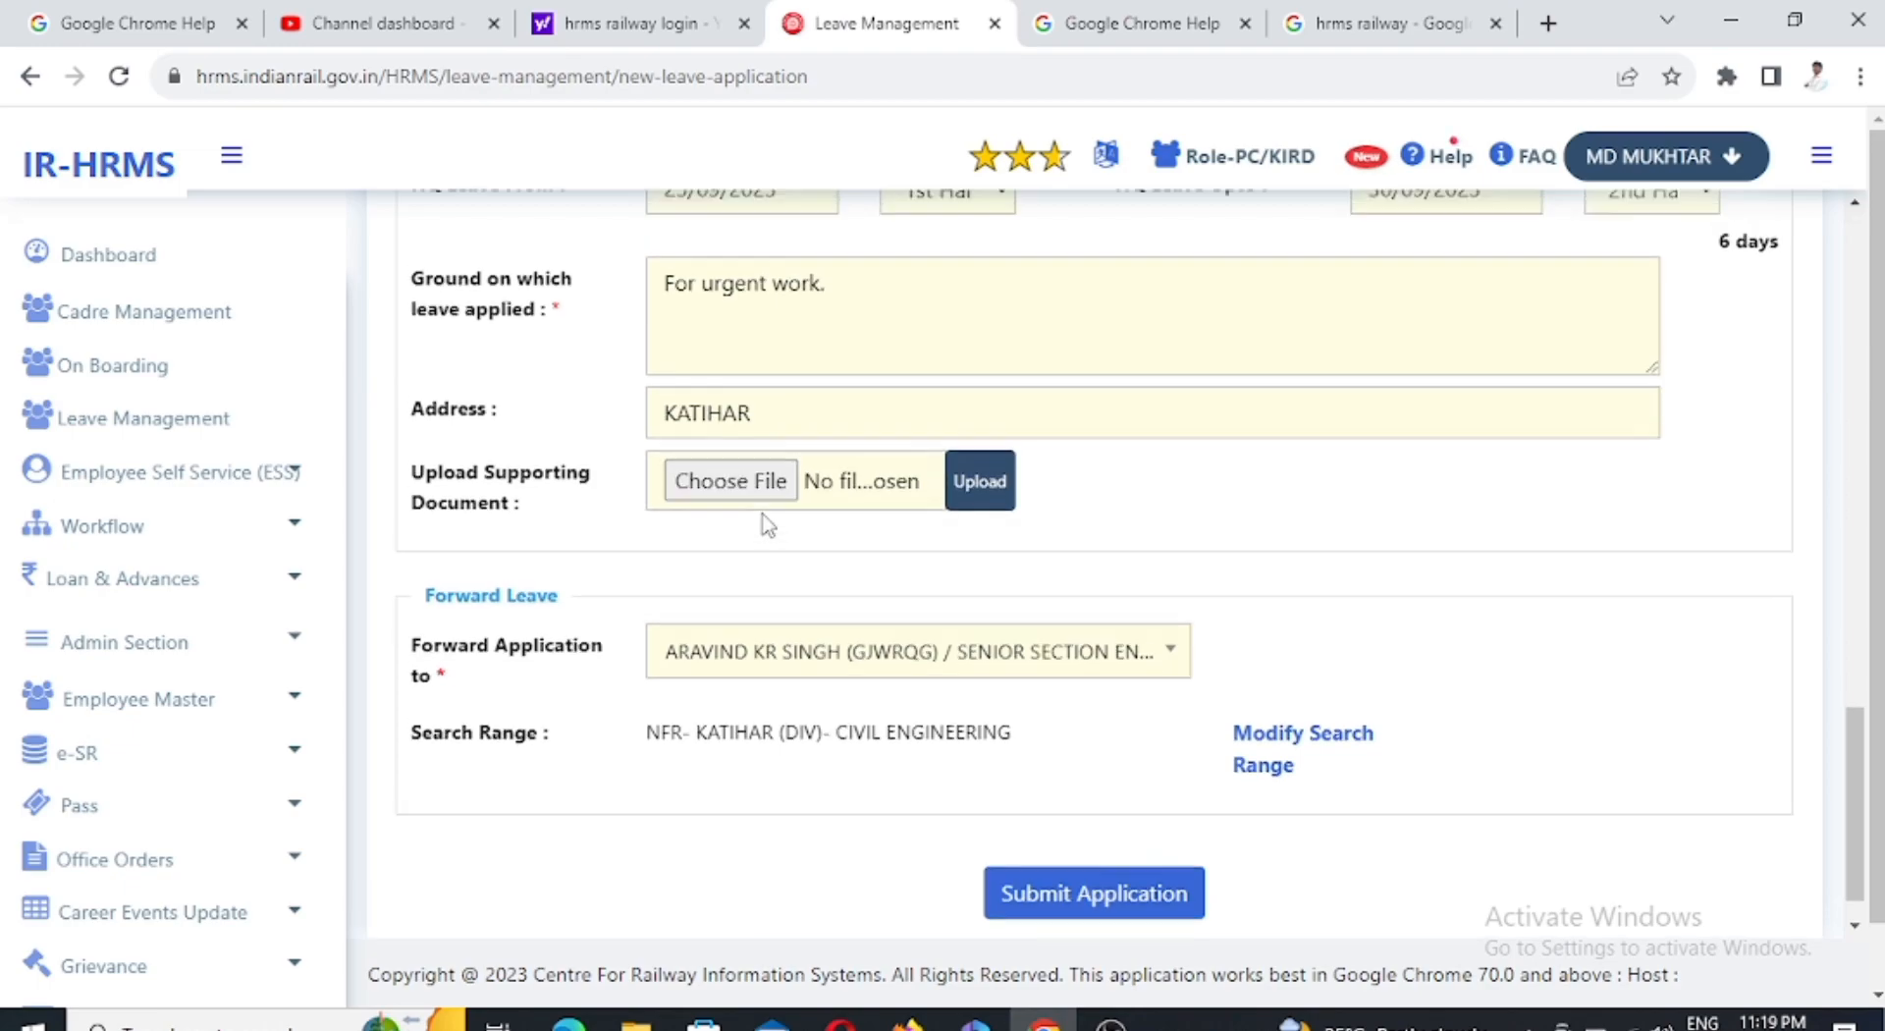
# Review the Compensatory CL eligibility note, the three leave entries, the supporting document field and the forwarding details before submission.
pyautogui.scroll(8, 762, 521)
pyautogui.scroll(6, 766, 517)
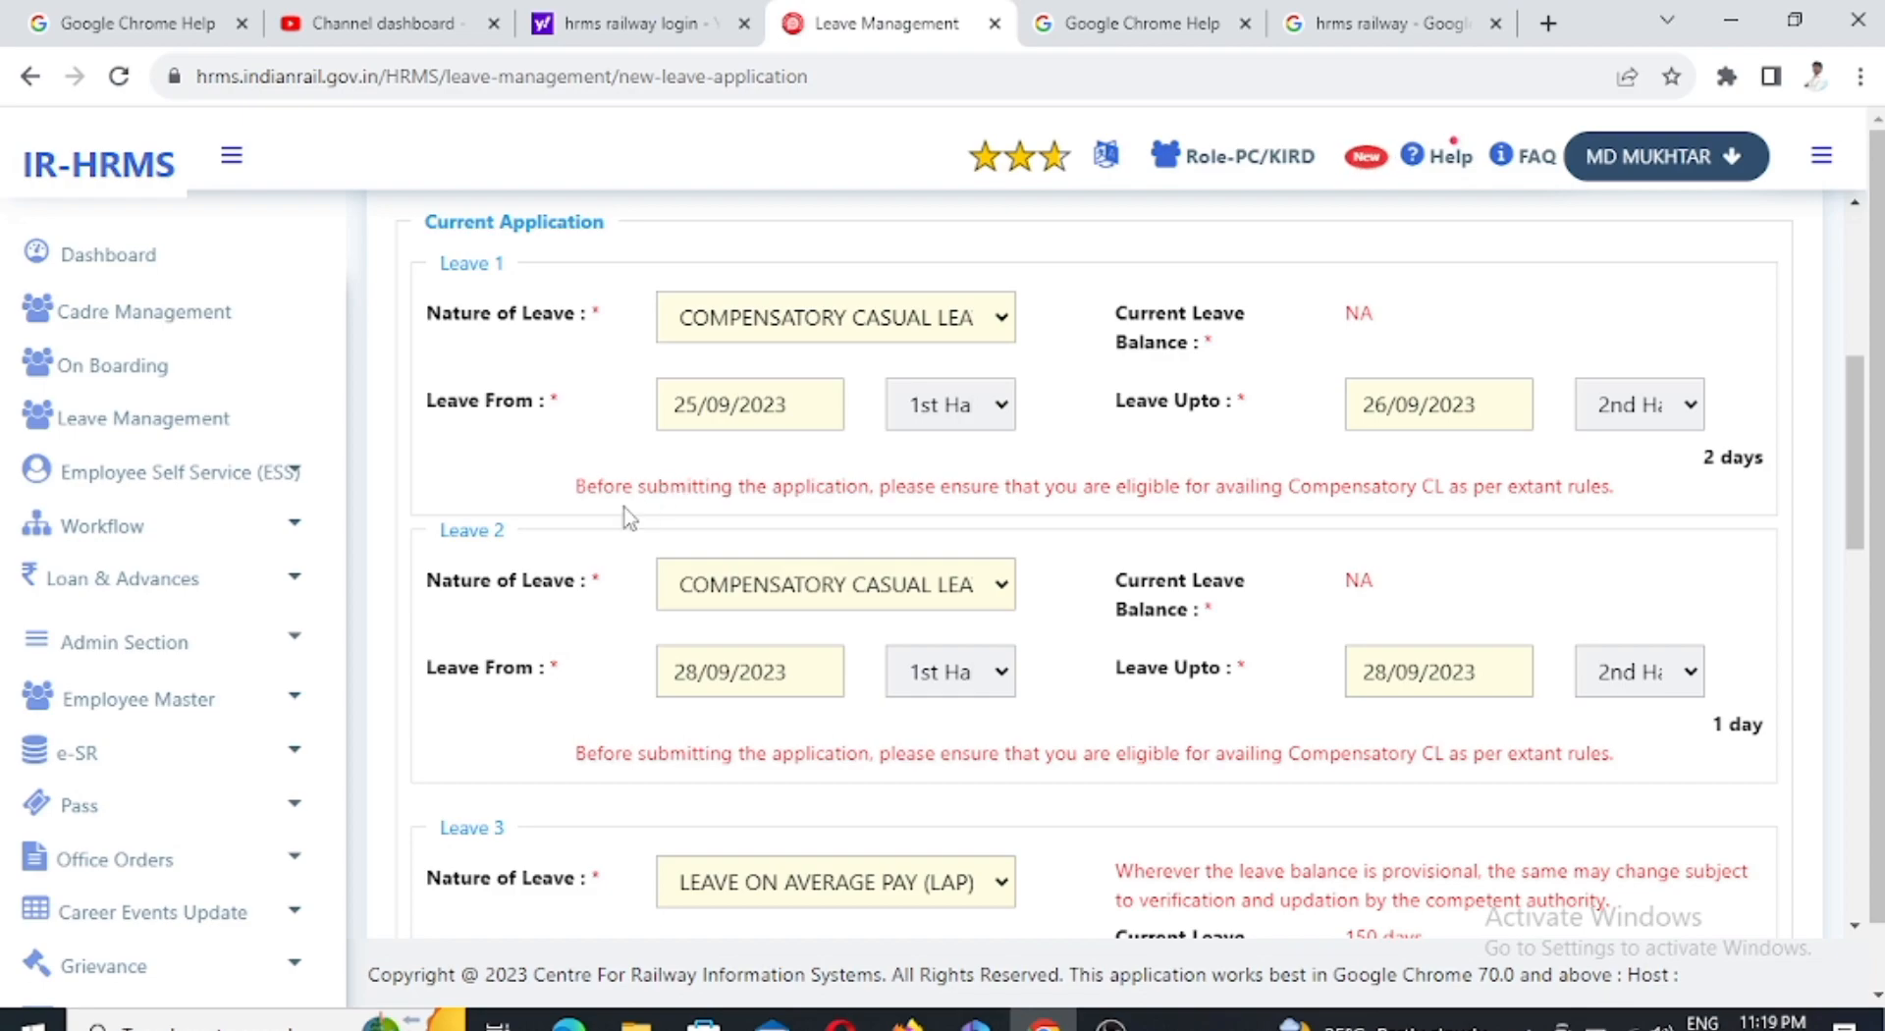
pyautogui.moveTo(580, 483); pyautogui.dragTo(1629, 513)
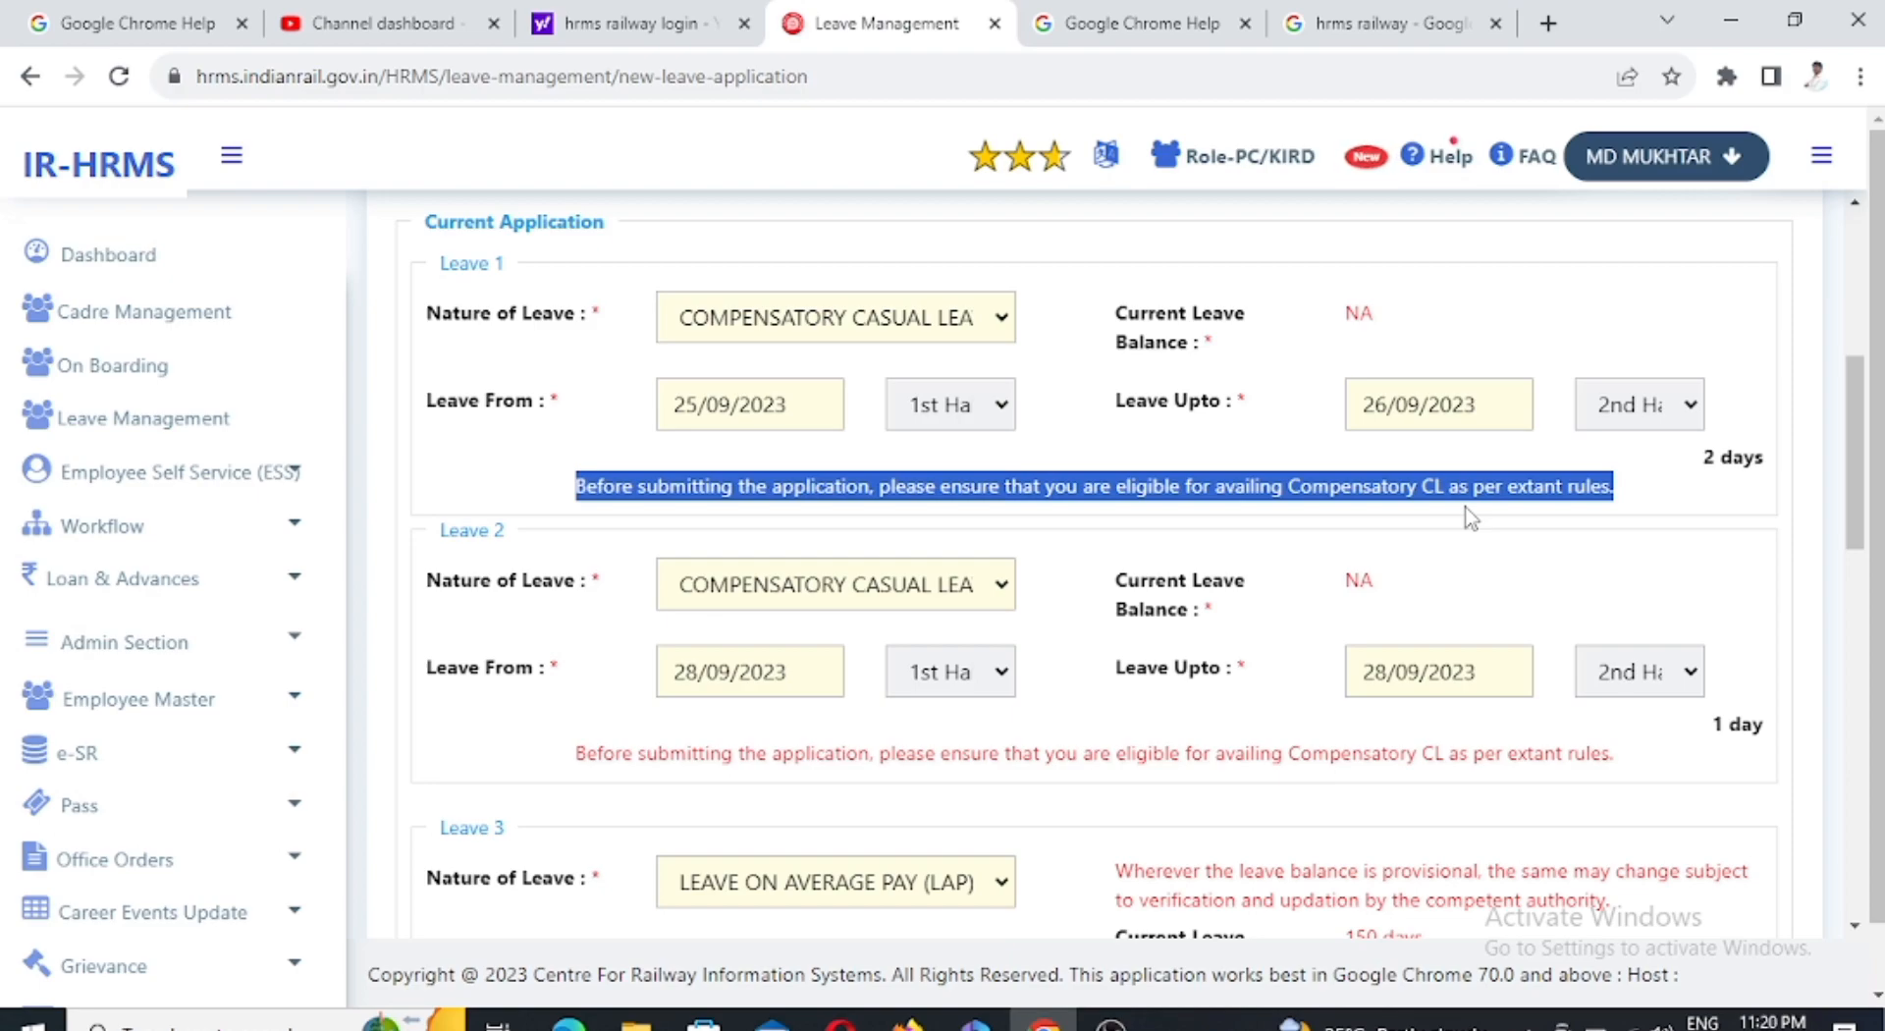
pyautogui.click(1375, 535)
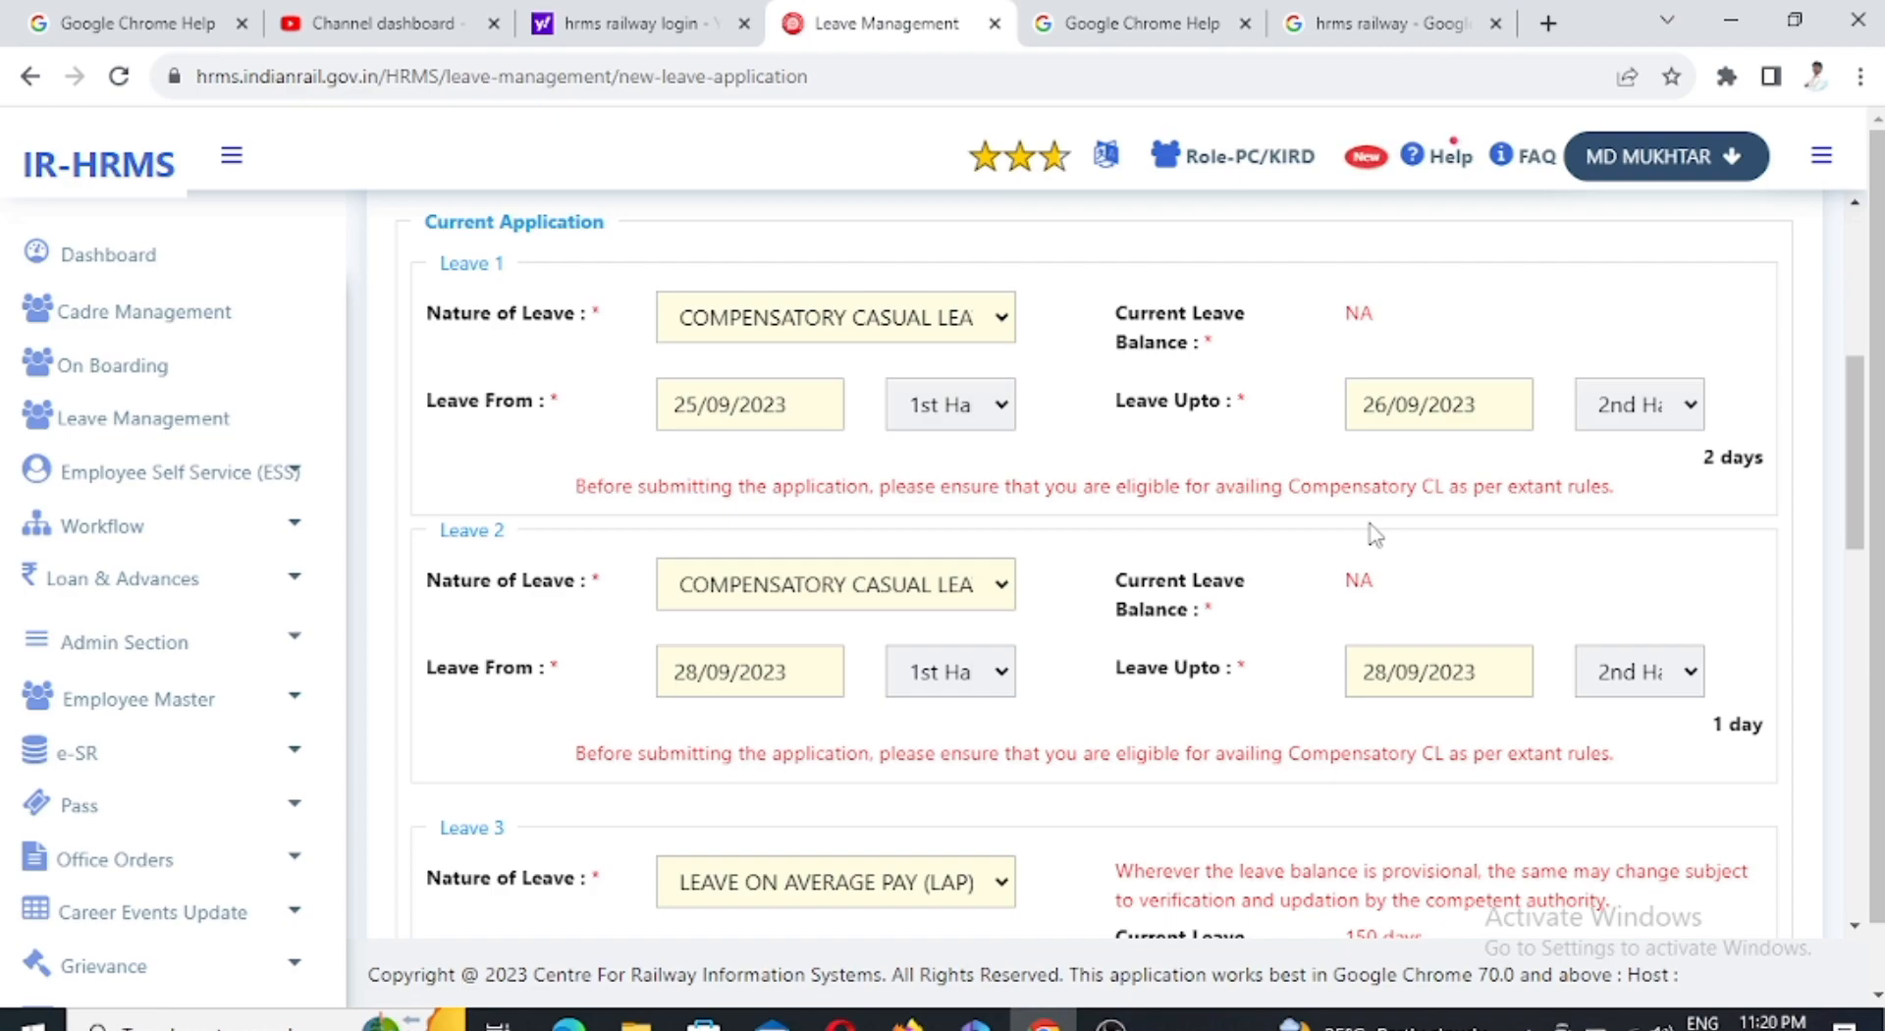
pyautogui.scroll(-4, 982, 673)
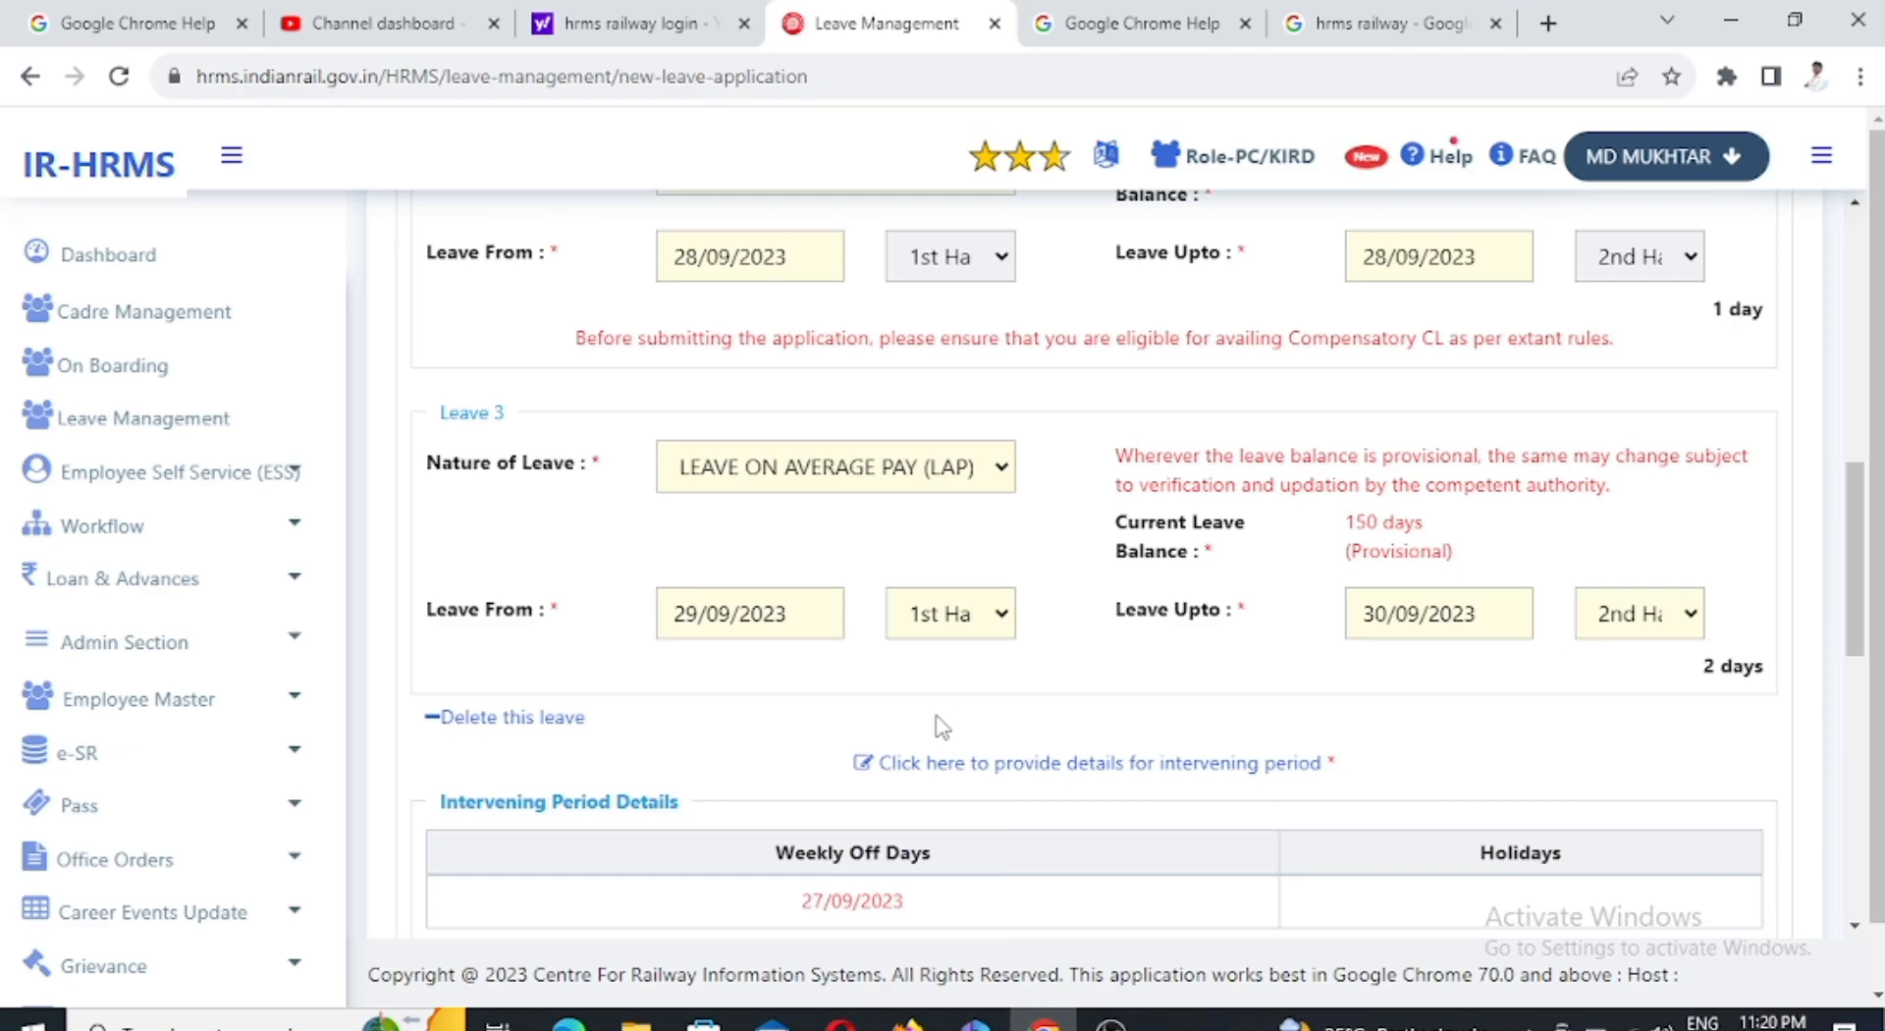
pyautogui.scroll(-10, 937, 726)
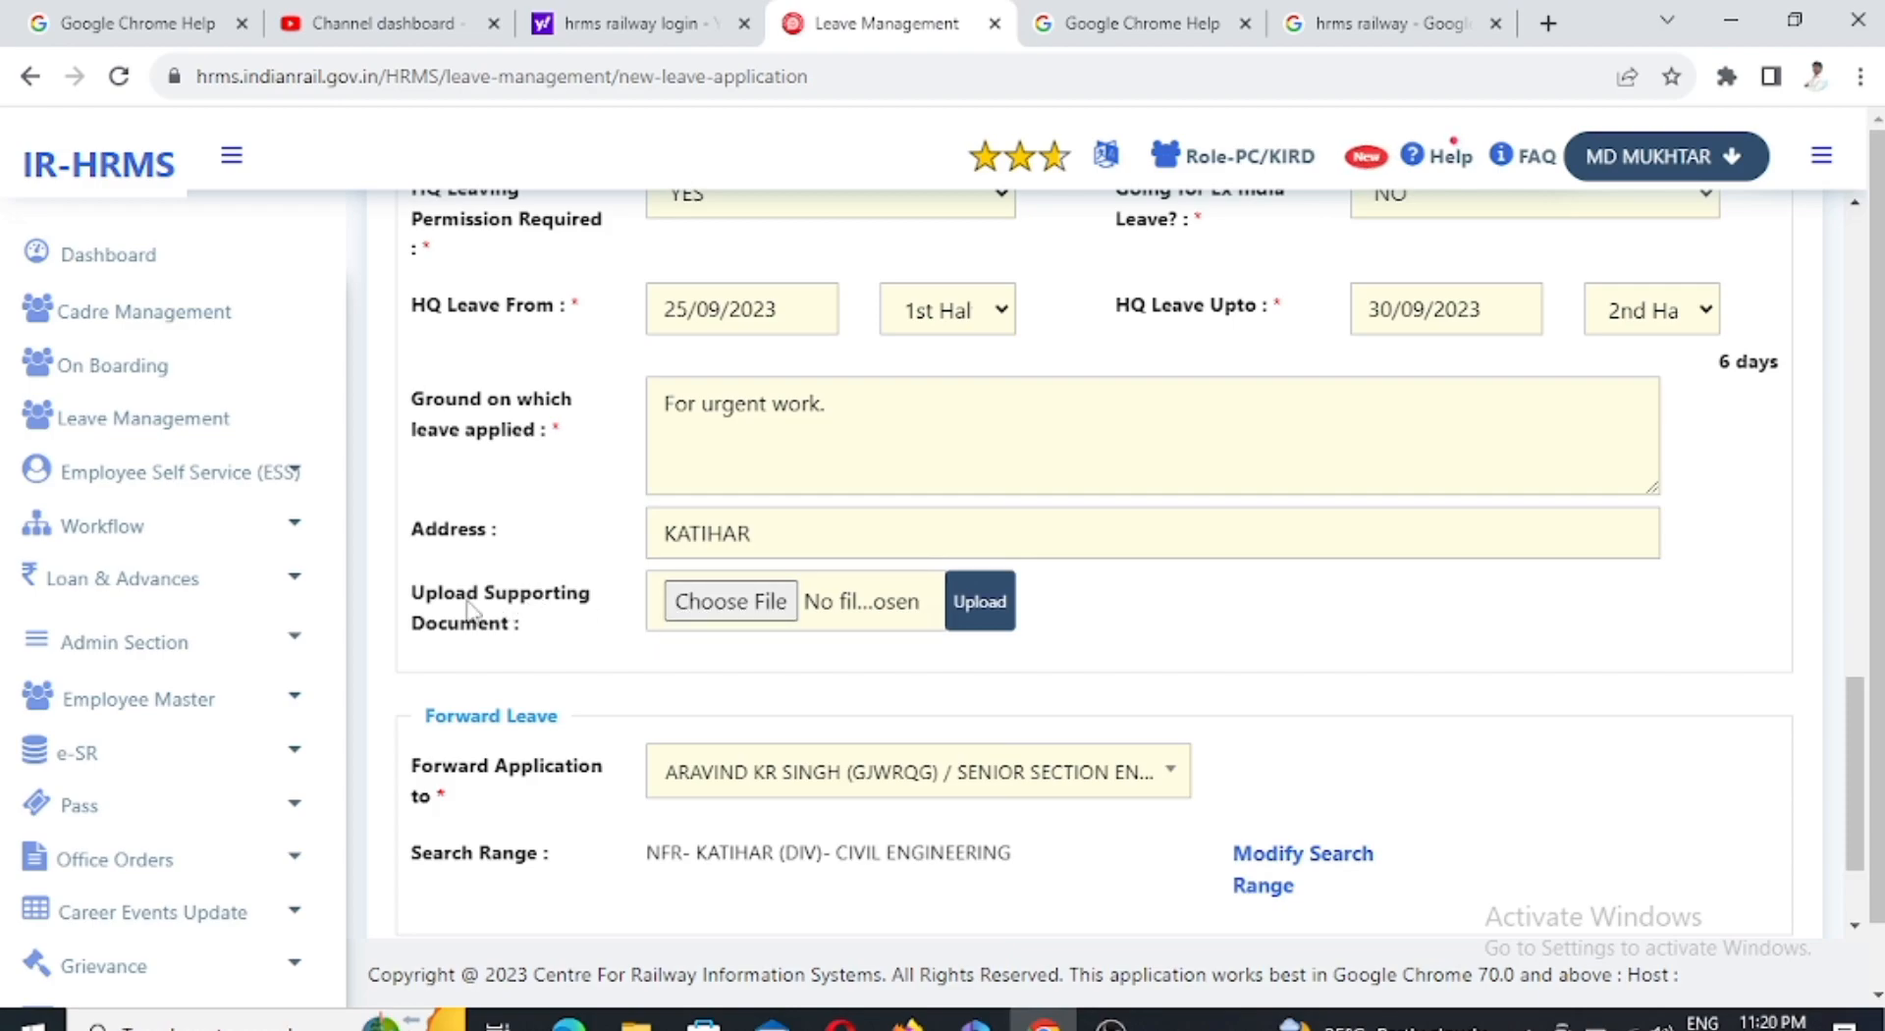
pyautogui.moveTo(410, 589); pyautogui.dragTo(589, 633)
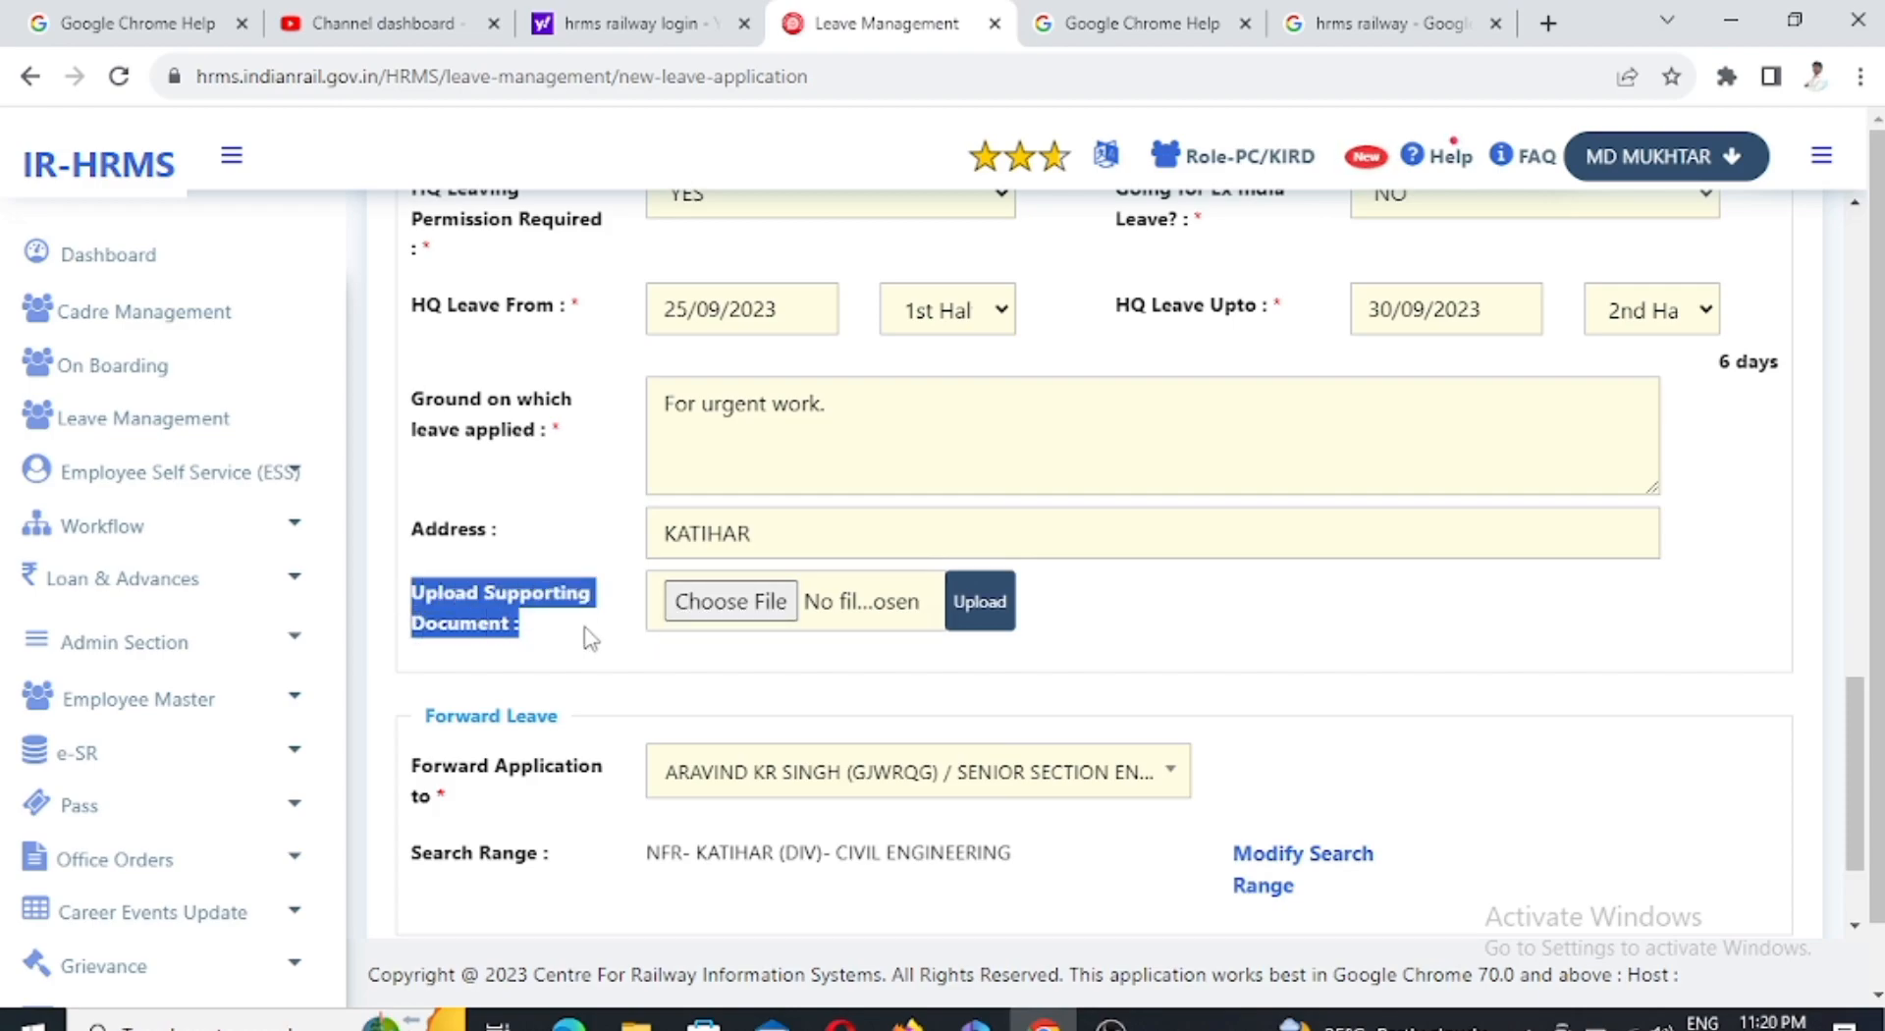
pyautogui.scroll(-2, 765, 738)
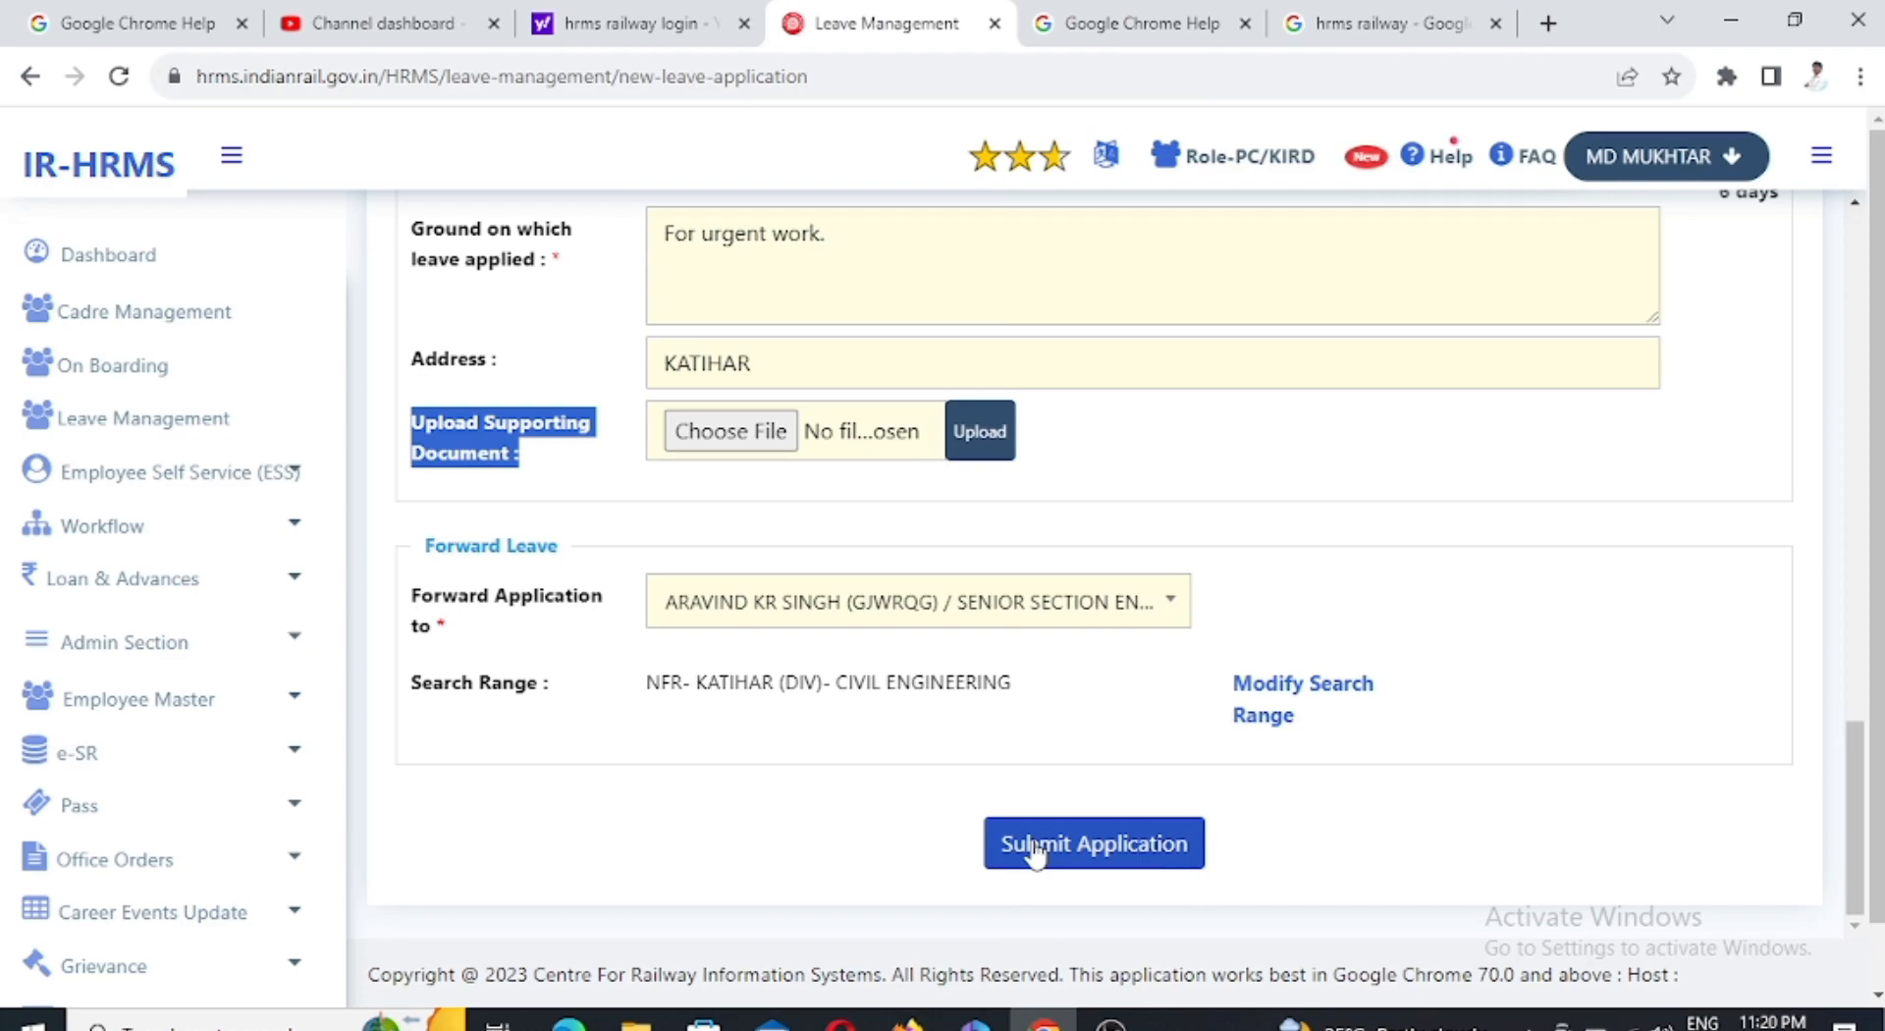
pyautogui.scroll(10, 1144, 580)
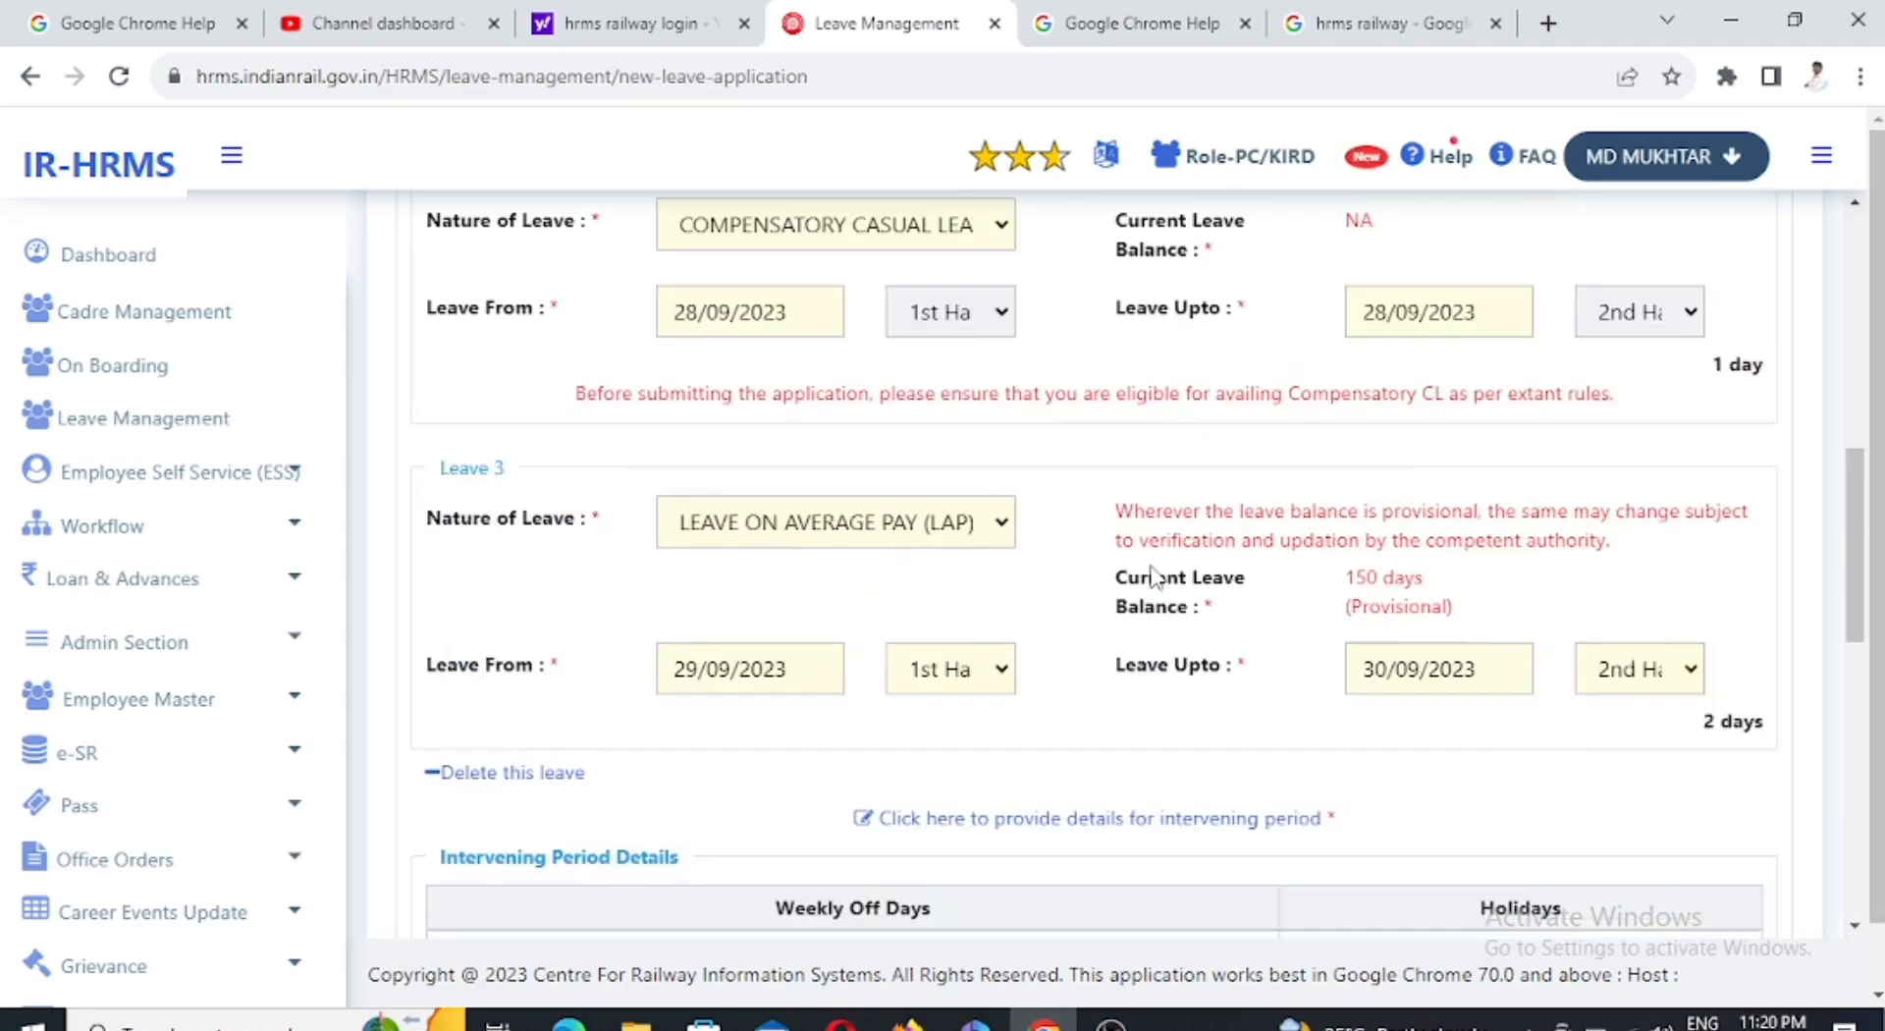
pyautogui.scroll(-10, 1154, 569)
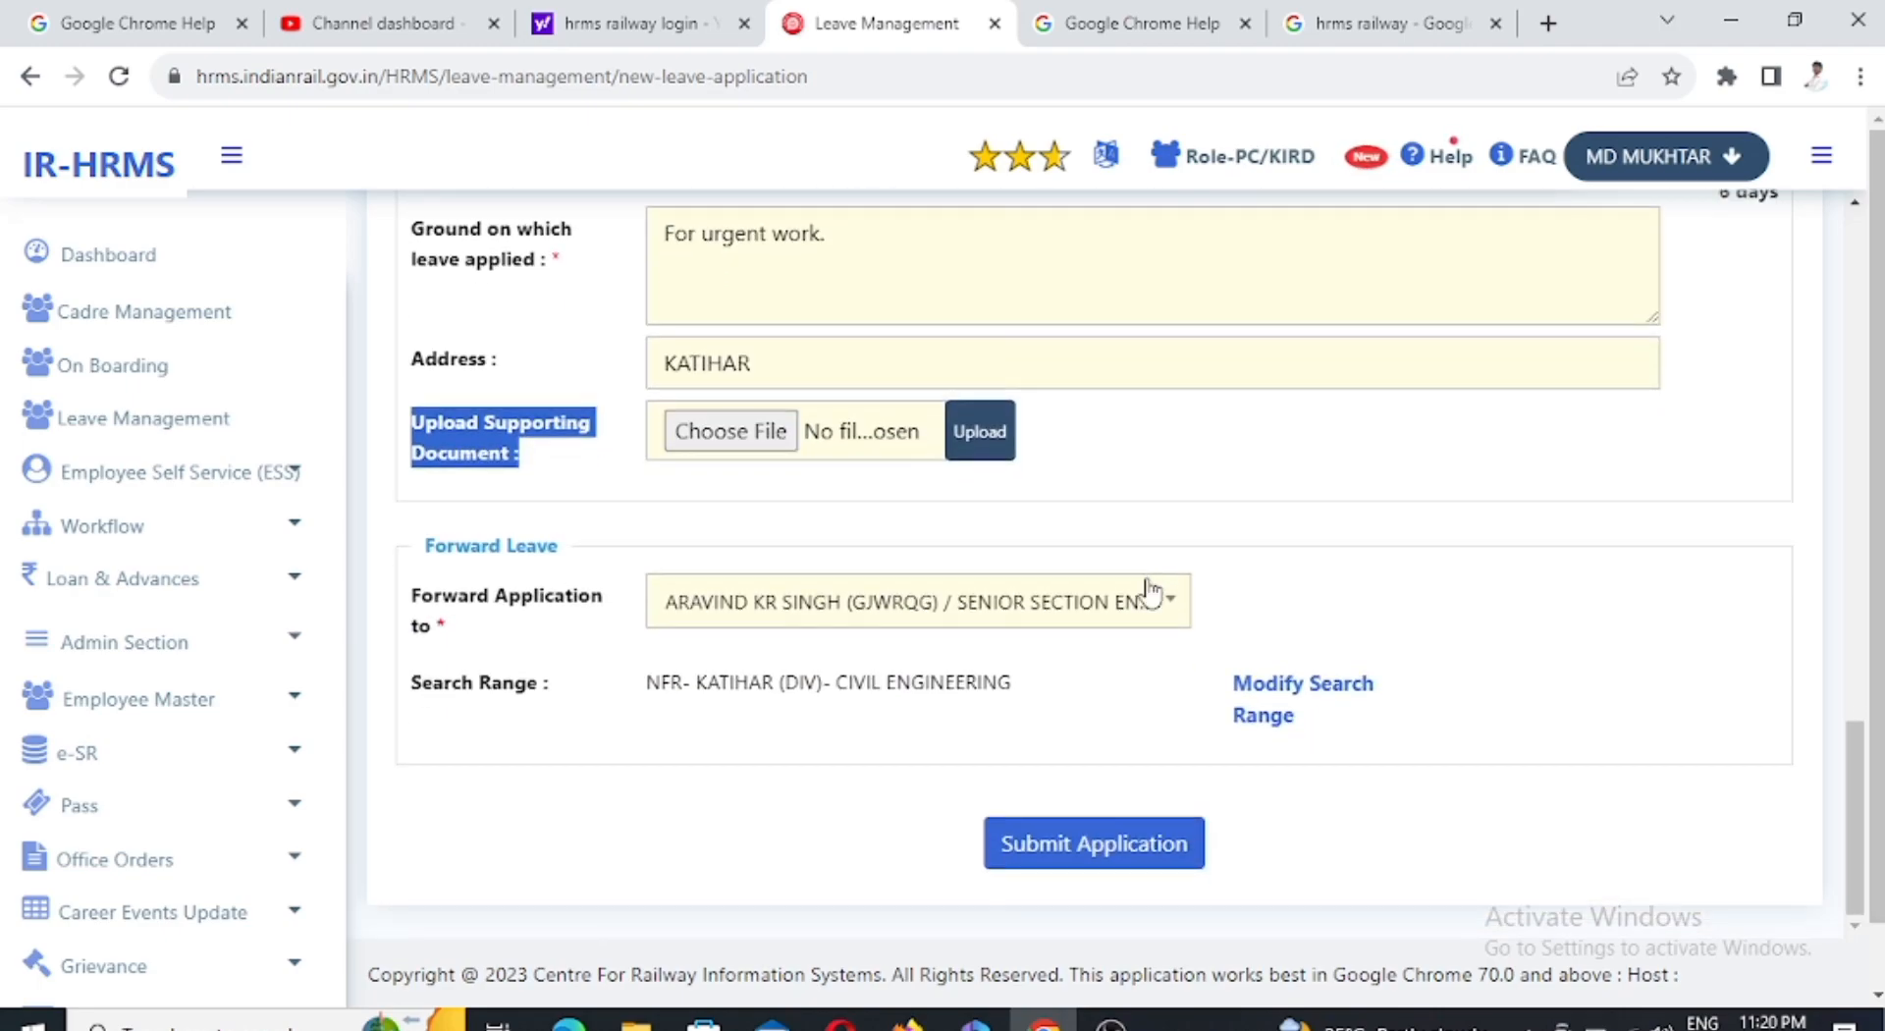